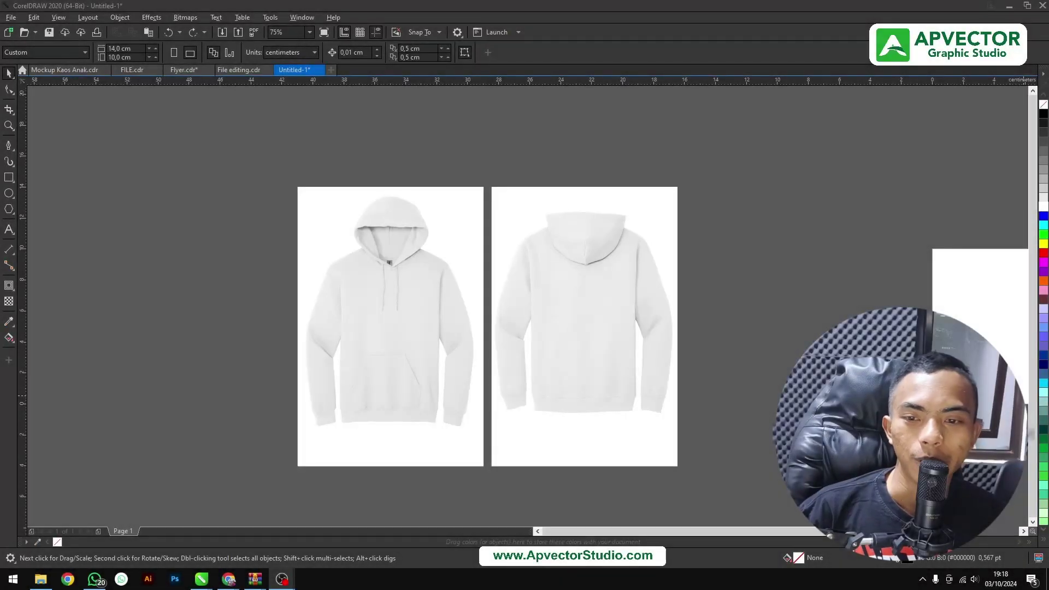
Move the back-view hoodie photo further right, away from the front hoodie.
left_click(759, 331)
left_click_drag(759, 330, 712, 332)
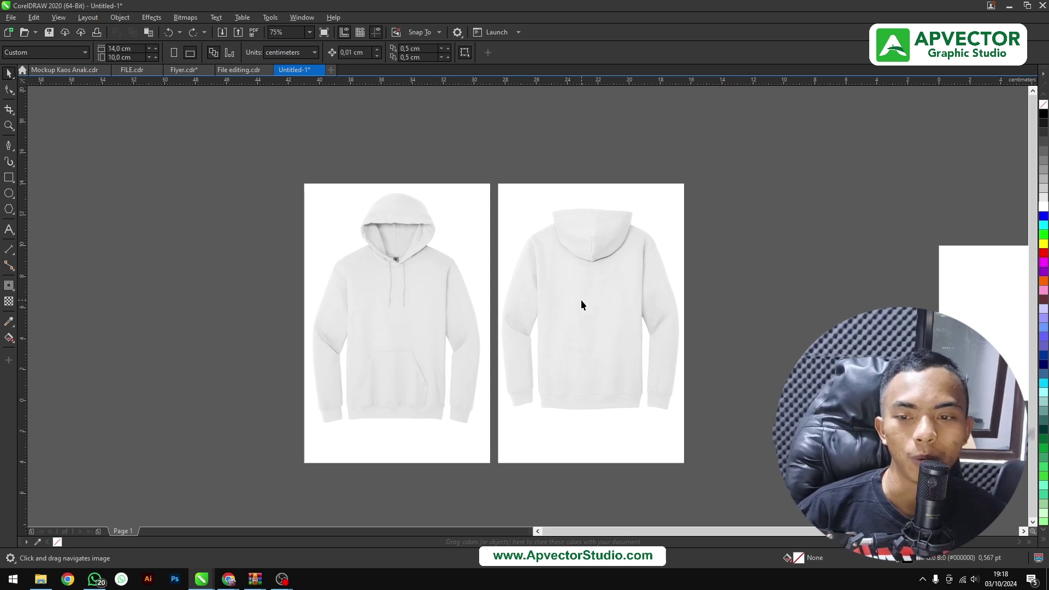
left_click_drag(581, 299, 684, 292)
scroll(598, 292, "up", 2)
left_click_drag(598, 292, 635, 273)
scroll(635, 273, "down", 2)
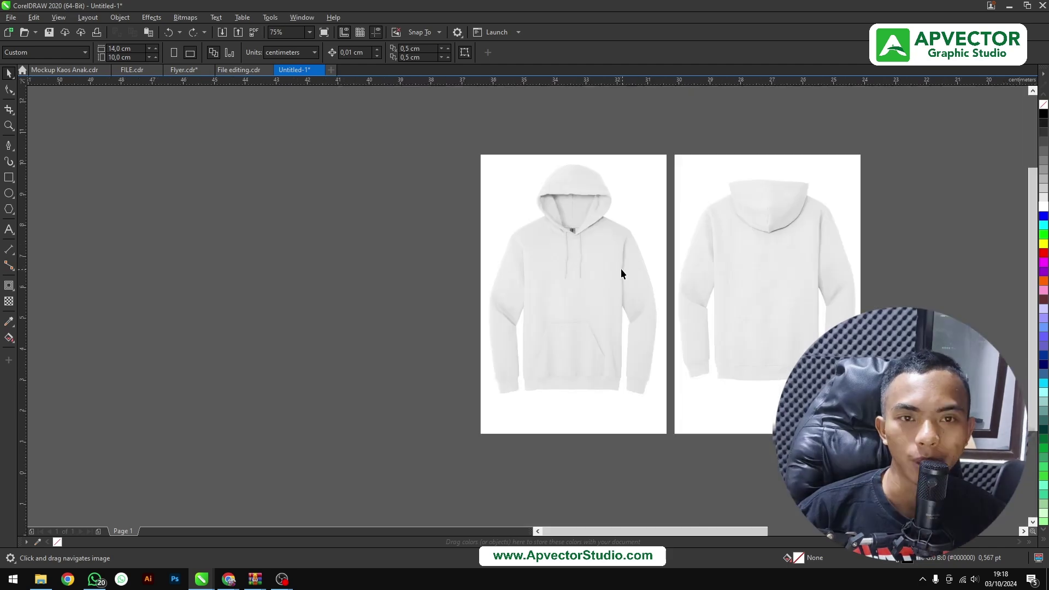
scroll(620, 268, "up", 2)
scroll(628, 268, "down", 2)
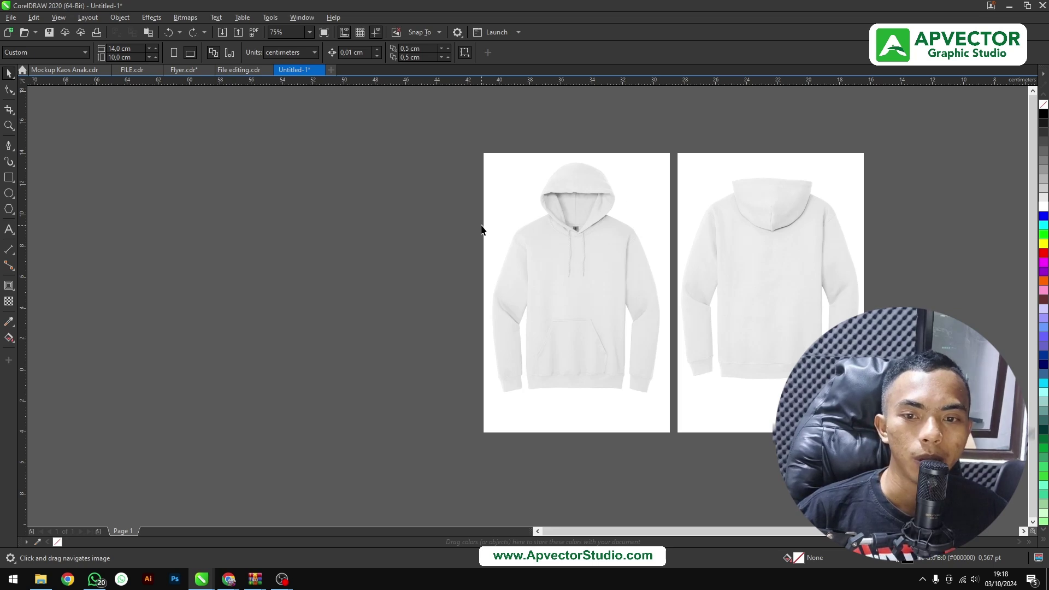
scroll(545, 220, "up", 2)
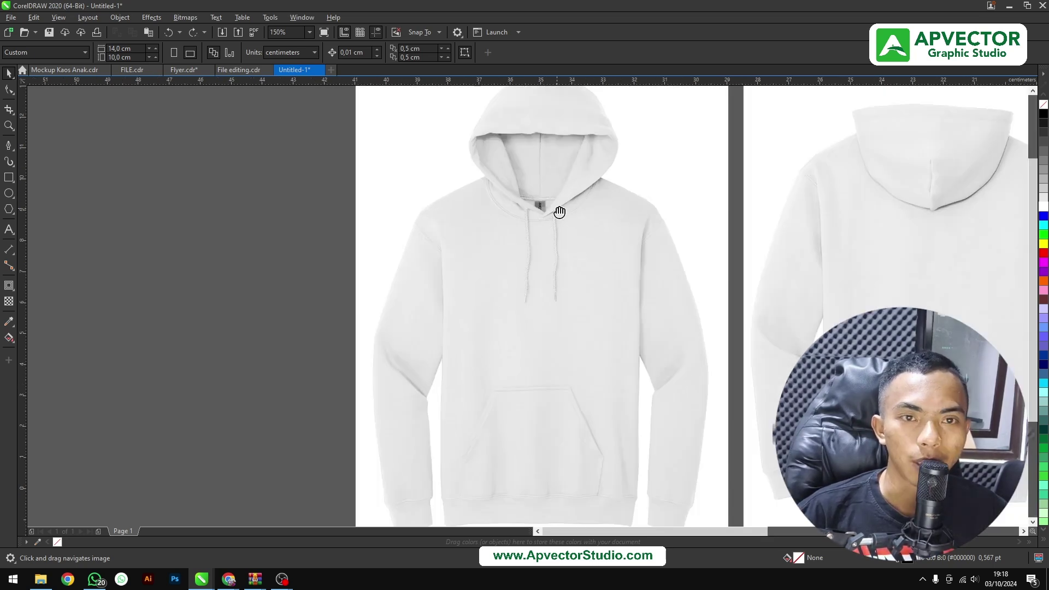
scroll(559, 210, "down", 2)
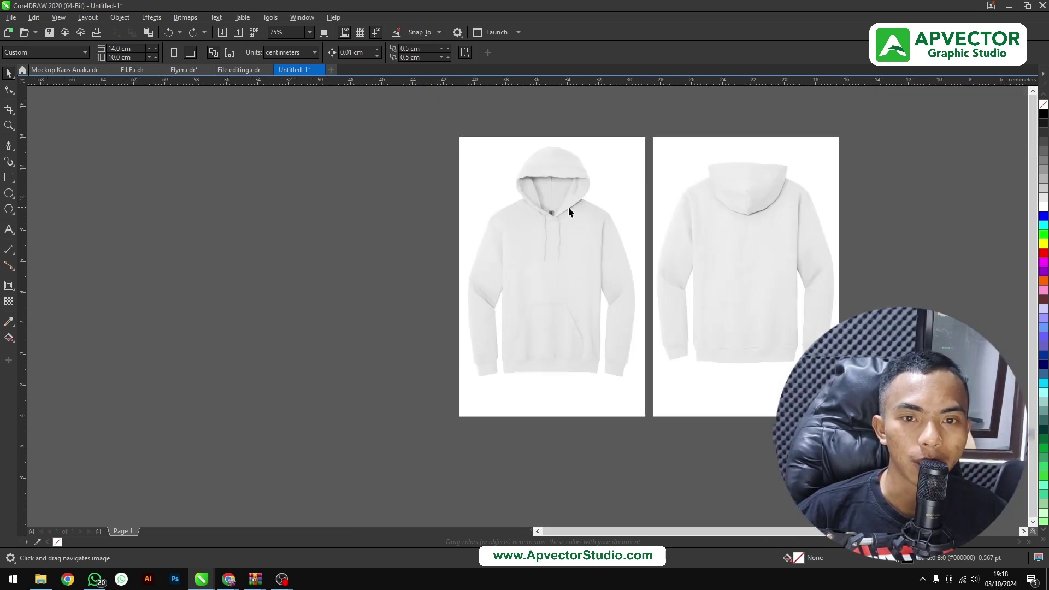
left_click_drag(706, 247, 817, 254)
left_click(649, 243)
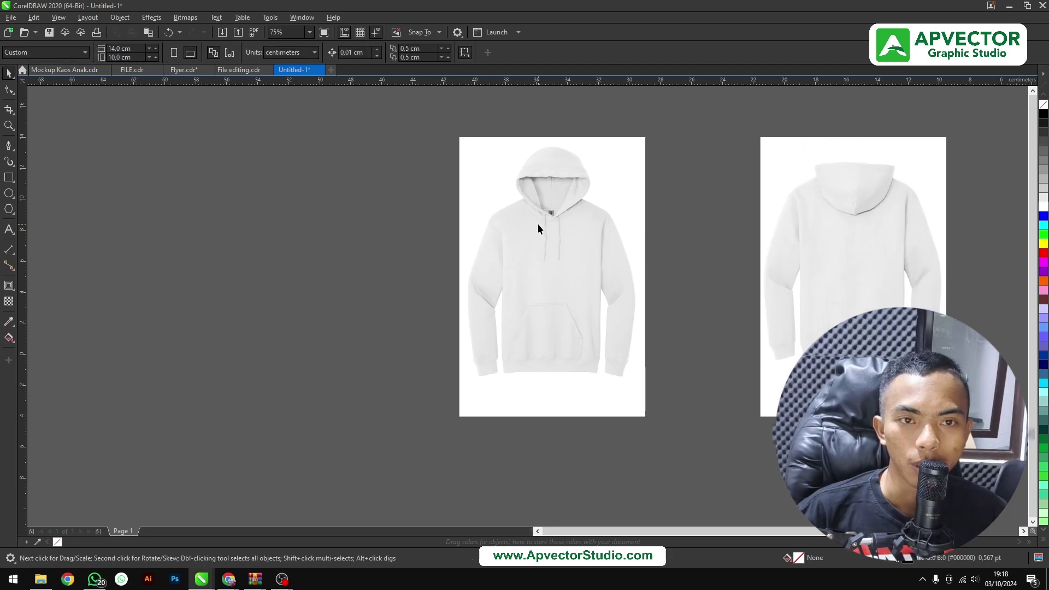
Lock the front hoodie photo in place, then zoom in on its hood.
left_click_drag(538, 229, 572, 238)
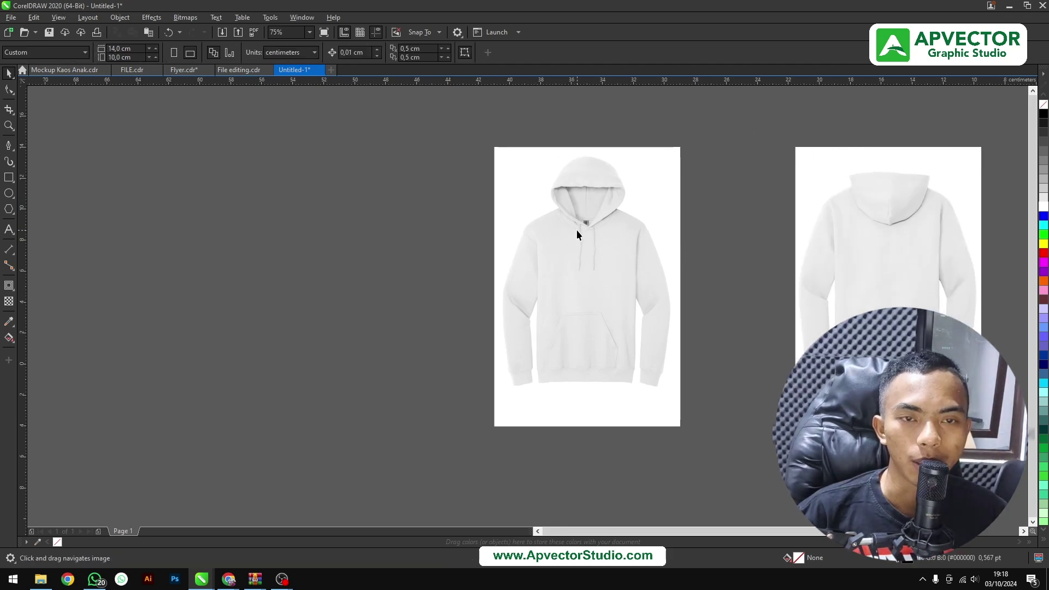
scroll(564, 220, "up", 2)
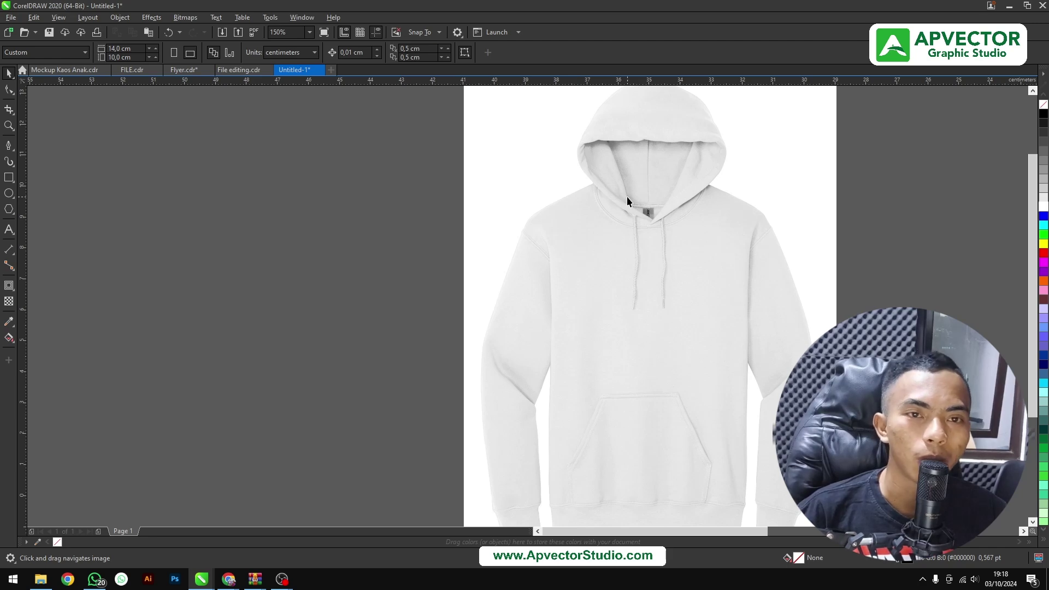
scroll(627, 196, "down", 2)
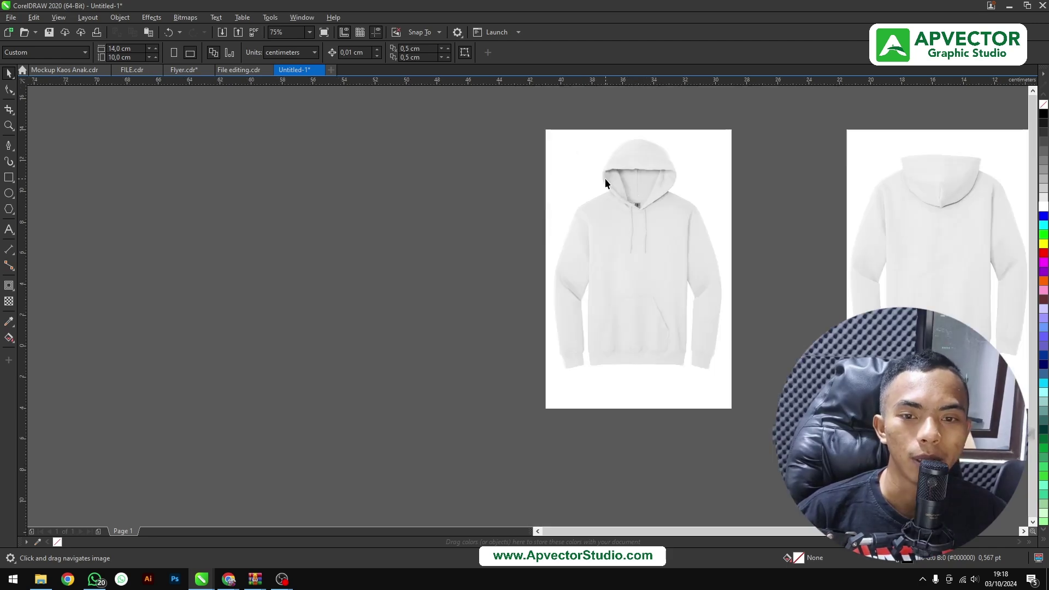
scroll(650, 175, "up", 2)
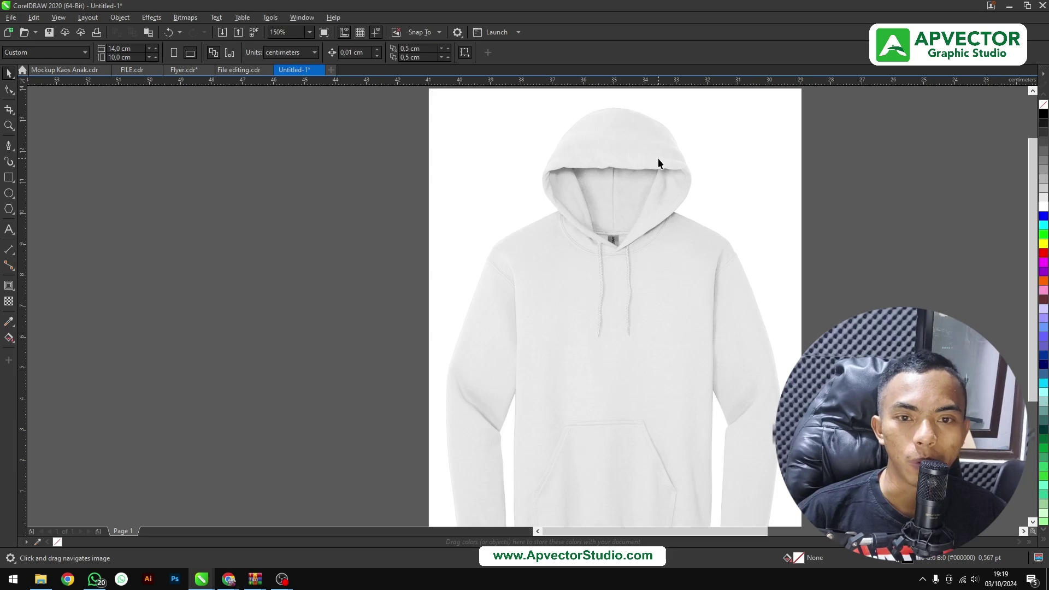
right_click(658, 162)
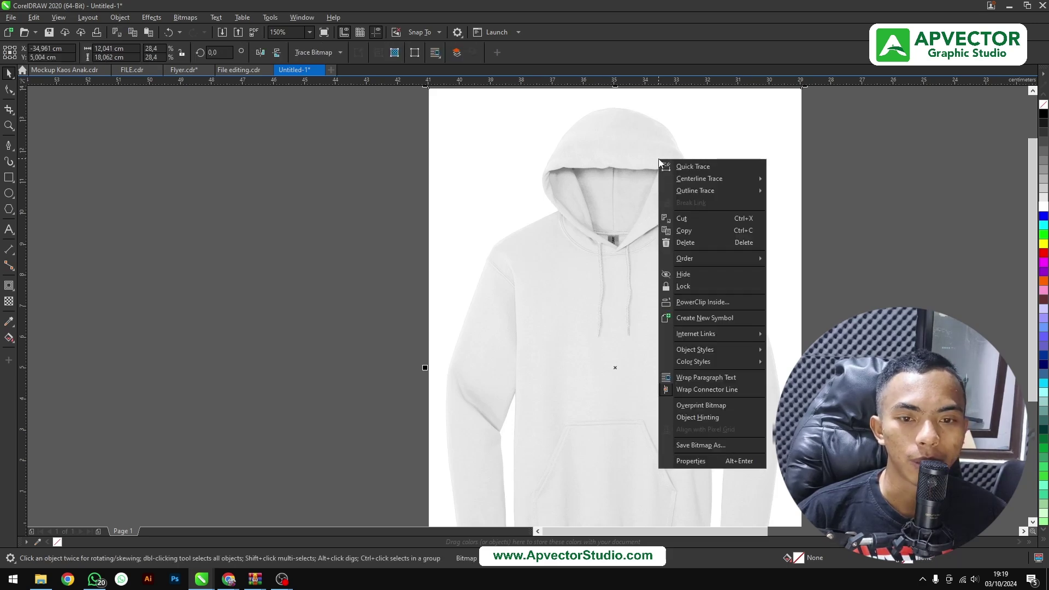
left_click(693, 285)
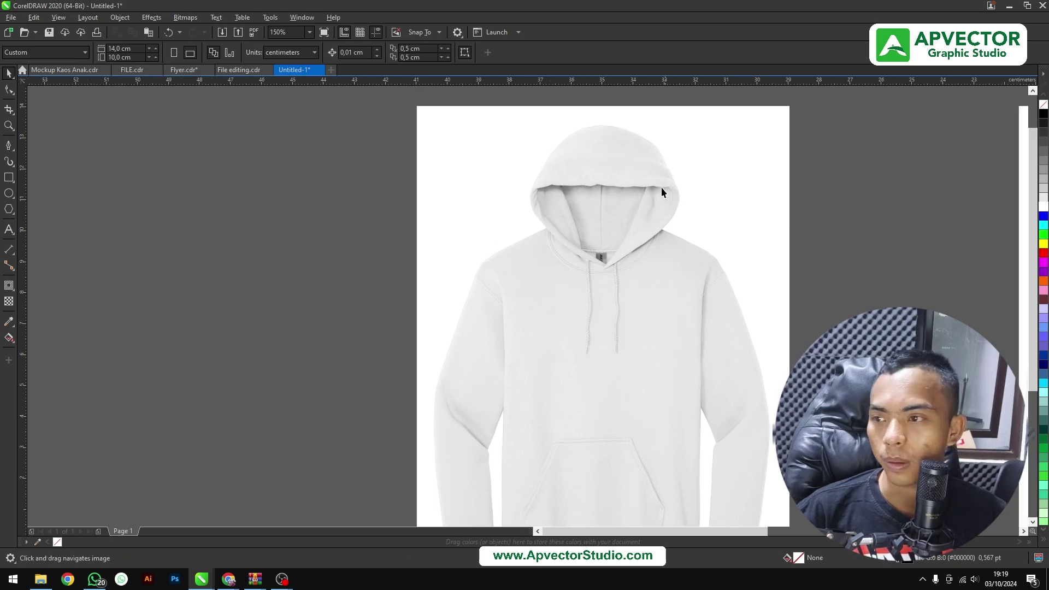
scroll(659, 185, "up", 2)
scroll(620, 161, "up", 1)
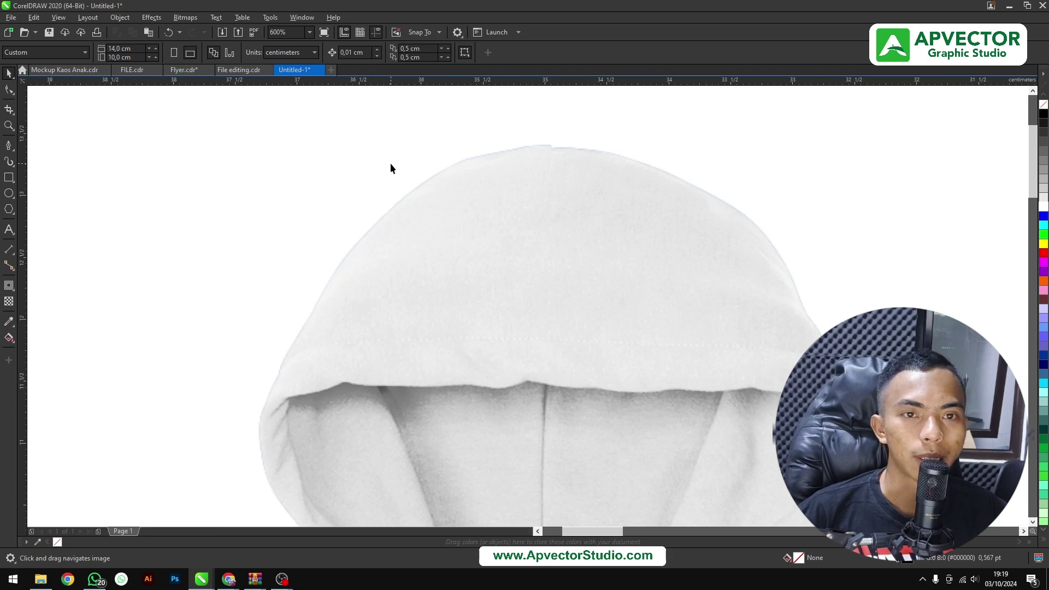
Start a B-Spline outline at the top of the hood and trace its outer edge.
left_click(12, 151)
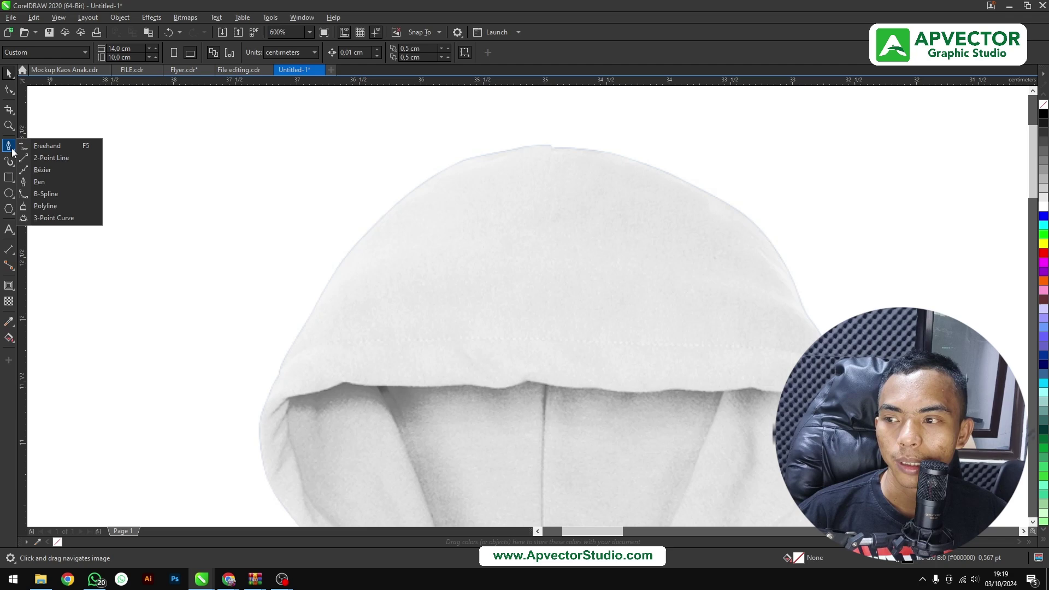
left_click(77, 193)
scroll(456, 163, "up", 1)
scroll(363, 159, "up", 1)
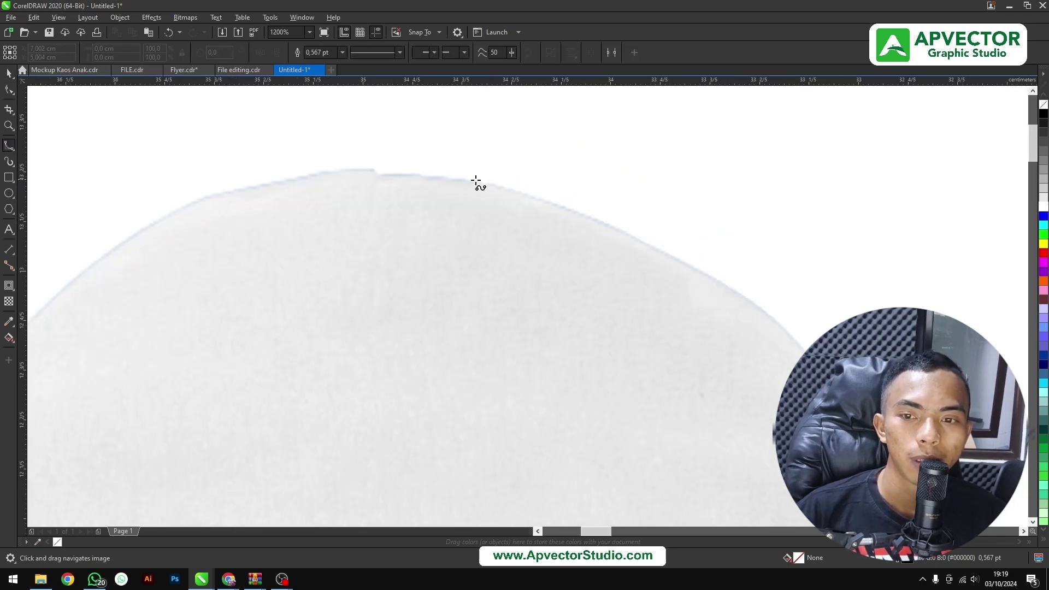
left_click(475, 182)
left_click(660, 235)
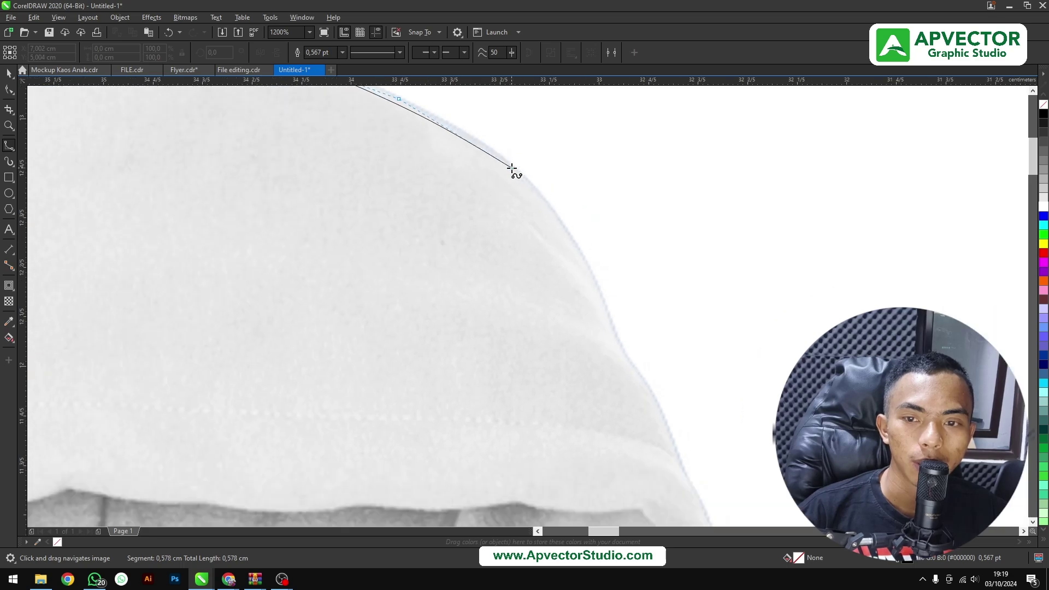
scroll(546, 174, "down", 1)
left_click(570, 197)
scroll(583, 213, "down", 1)
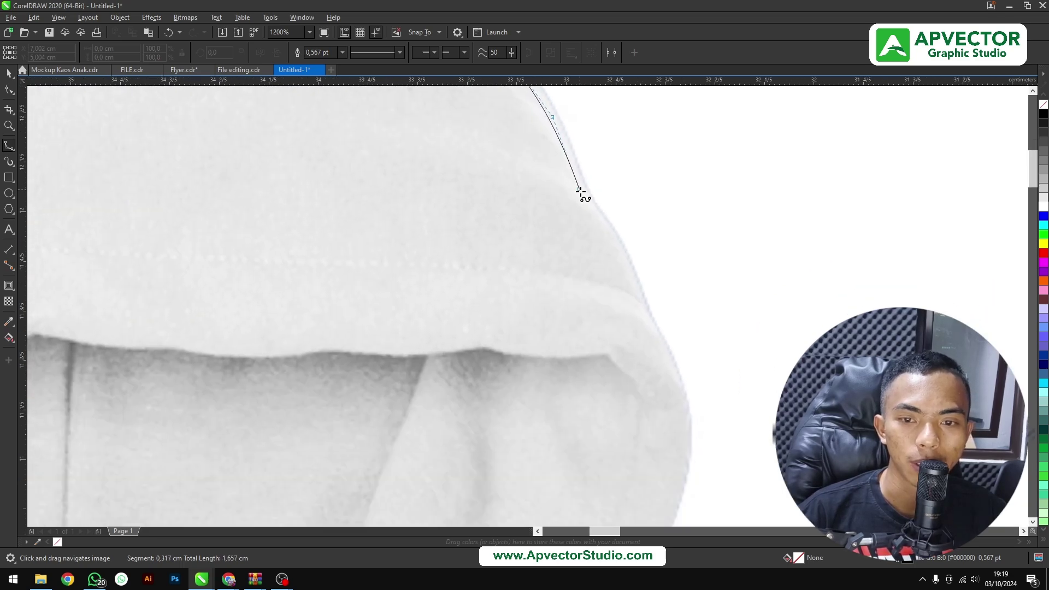
left_click(610, 224)
scroll(610, 224, "down", 1)
scroll(599, 215, "up", 1)
scroll(620, 243, "up", 1)
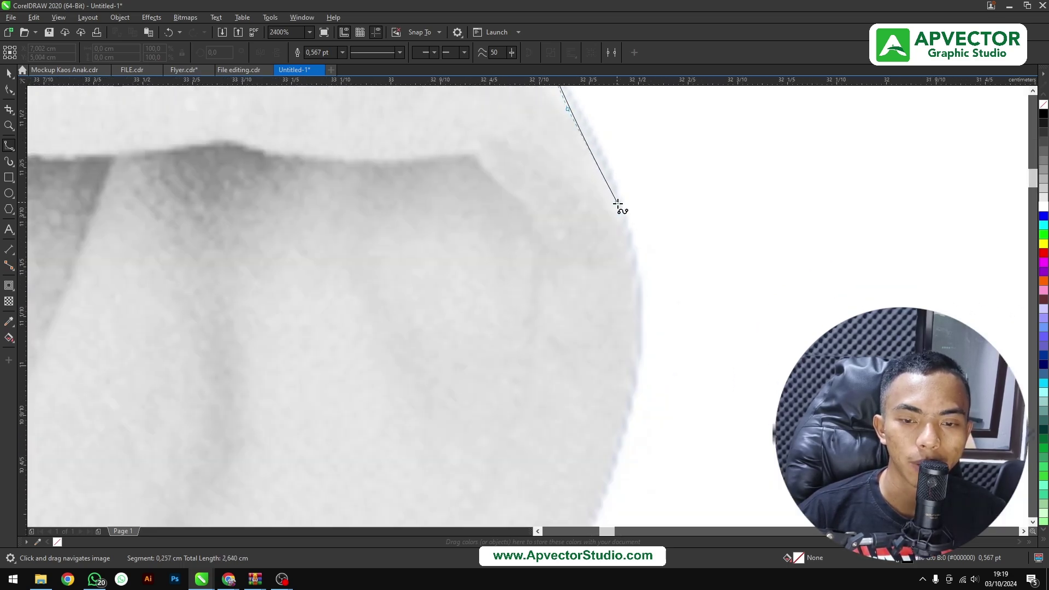
left_click(620, 206)
Extend the outline down the hood and along the shoulder to where it curves down.
left_click(595, 357)
scroll(601, 273, "down", 1)
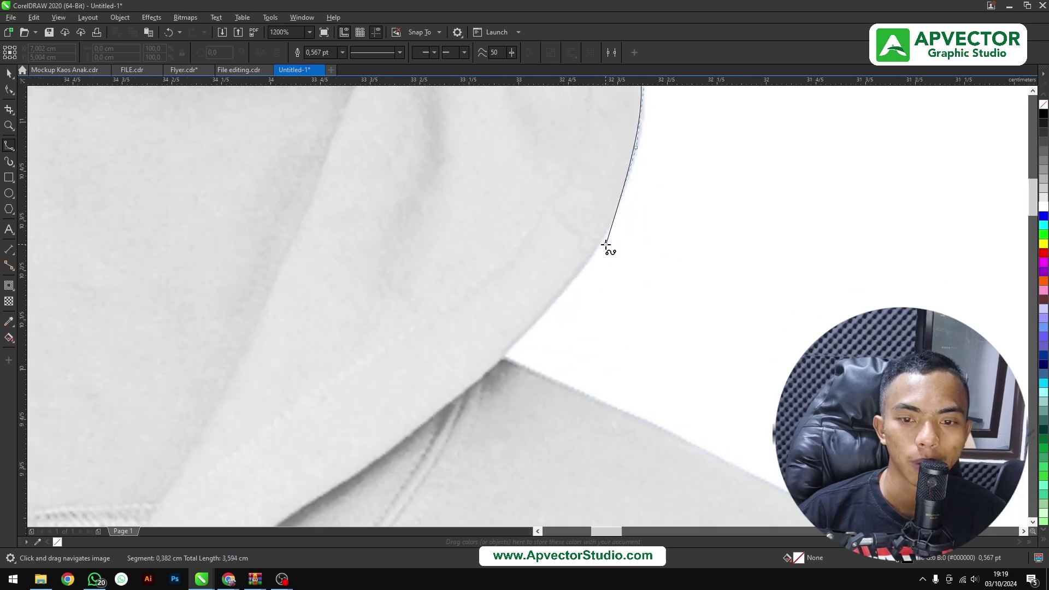
scroll(574, 268, "up", 1)
scroll(589, 251, "down", 1)
left_click(611, 202)
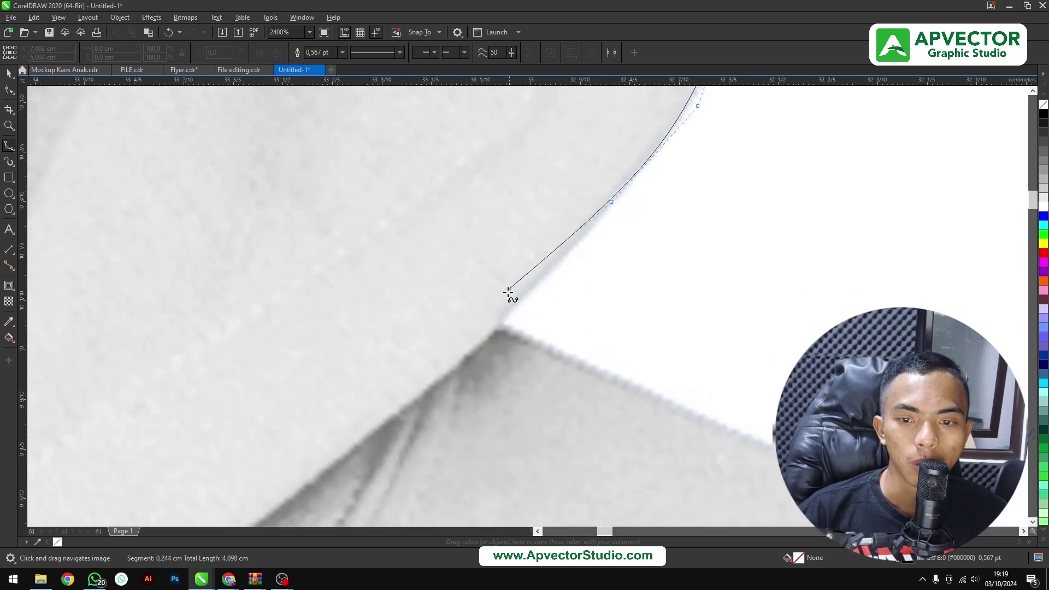
left_click(487, 332)
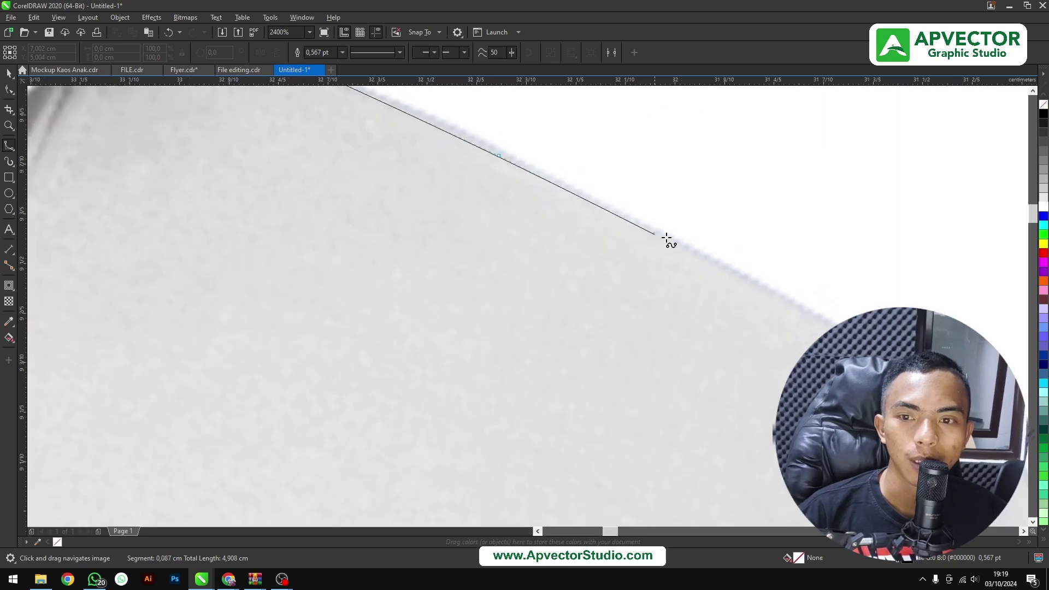
left_click(667, 238)
scroll(667, 239, "down", 1)
scroll(557, 178, "up", 1)
left_click(557, 178)
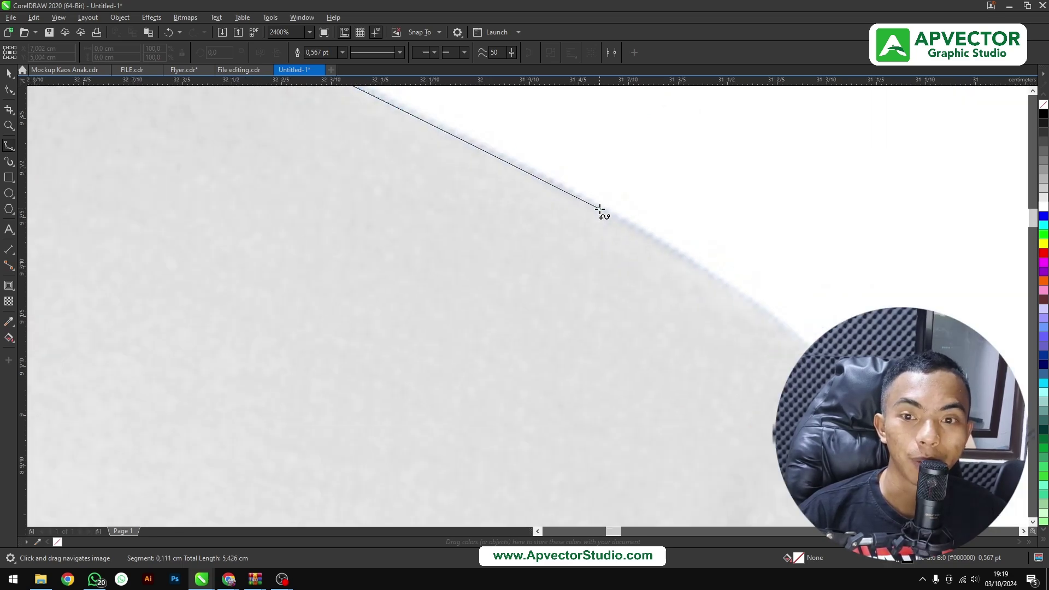
left_click(601, 213)
left_click(707, 270)
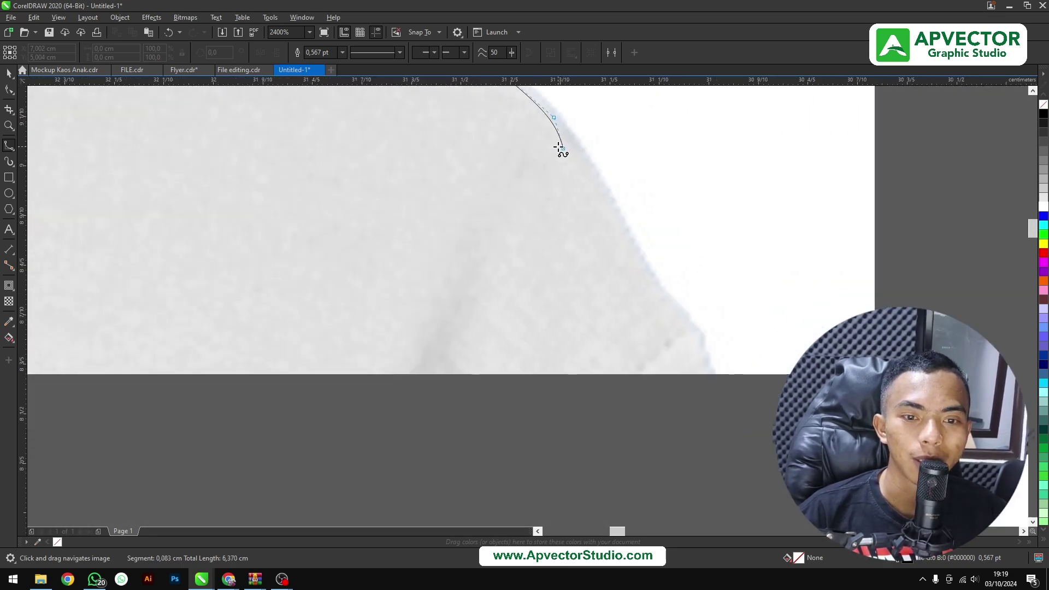
Trace the upper part of the outer sleeve edge with B-spline points.
scroll(636, 267, "down", 1)
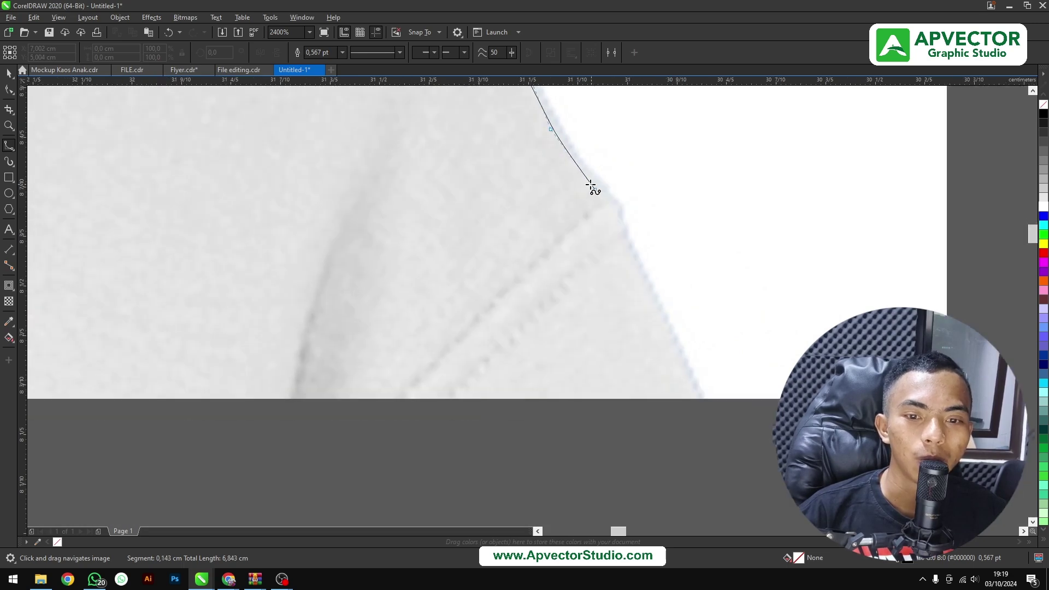
left_click(599, 195)
scroll(628, 253, "down", 1)
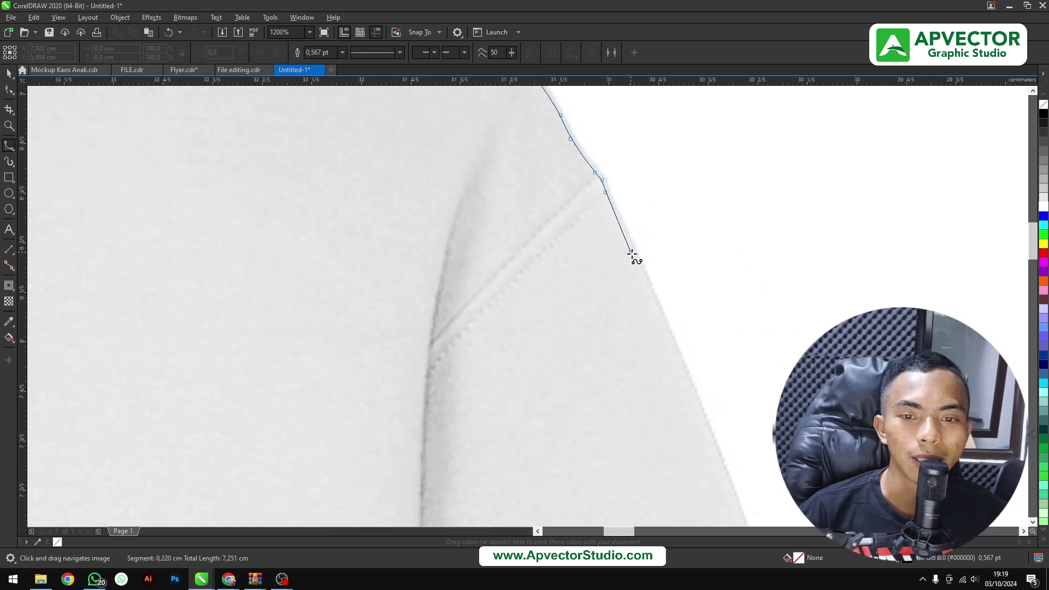
left_click(636, 275)
scroll(585, 192, "down", 1)
left_click(612, 221)
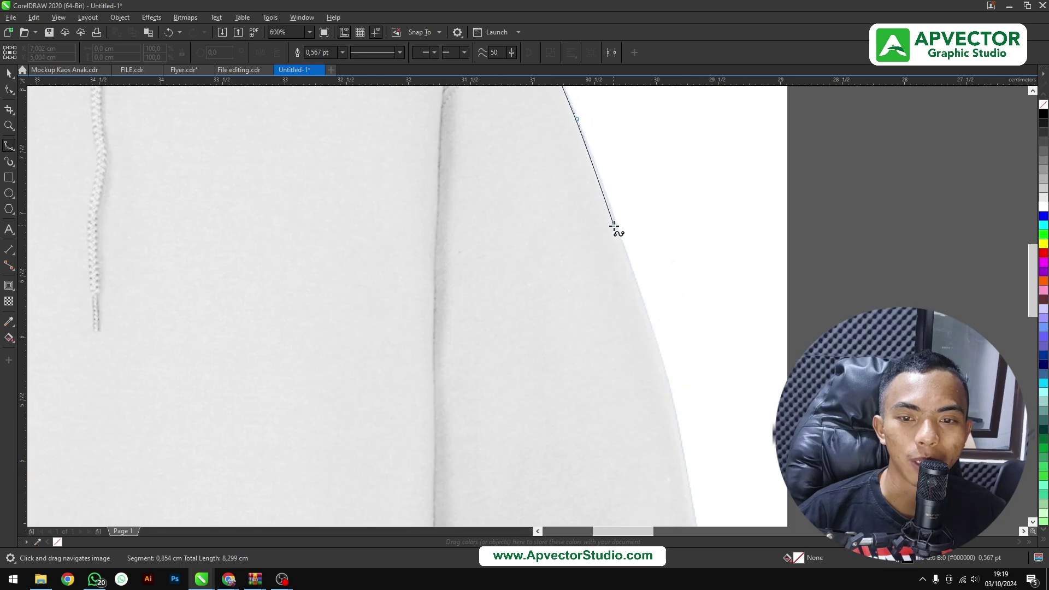
scroll(649, 163, "up", 1)
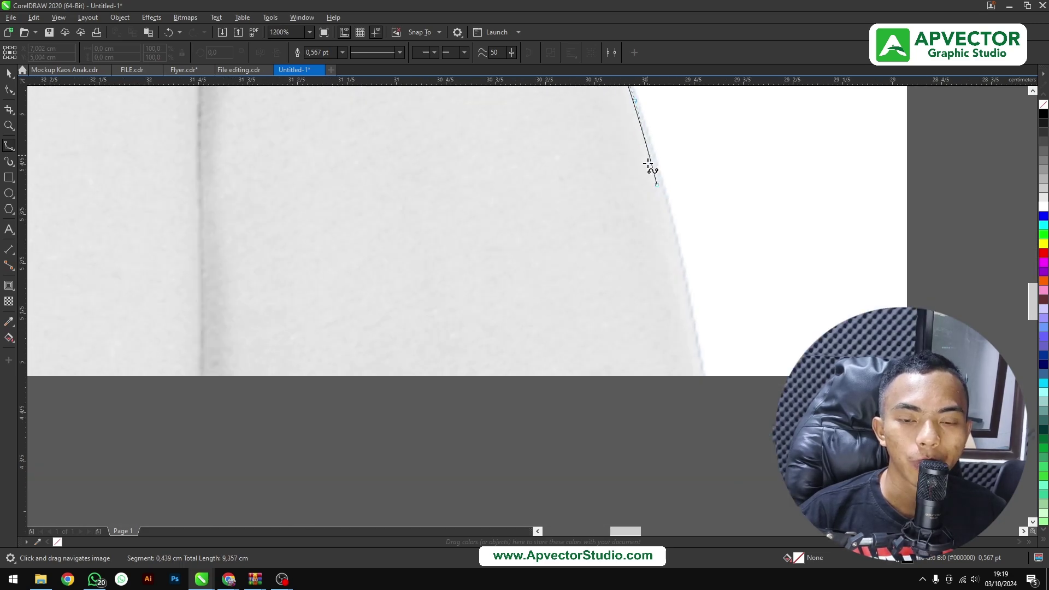
left_click(644, 96)
scroll(644, 79, "down", 1)
scroll(669, 202, "up", 1)
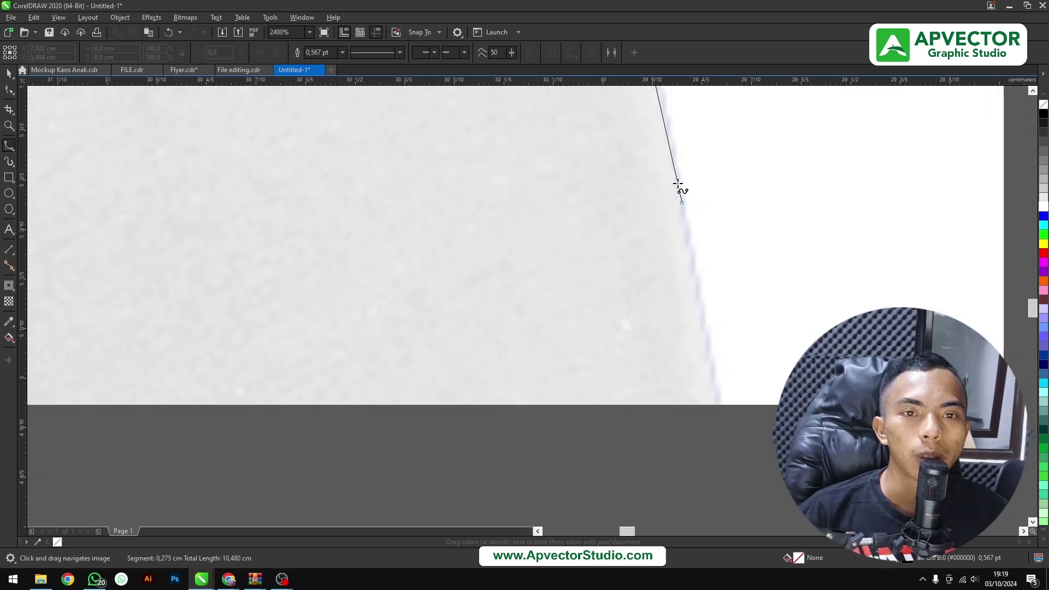
left_click(693, 279)
left_click(697, 322)
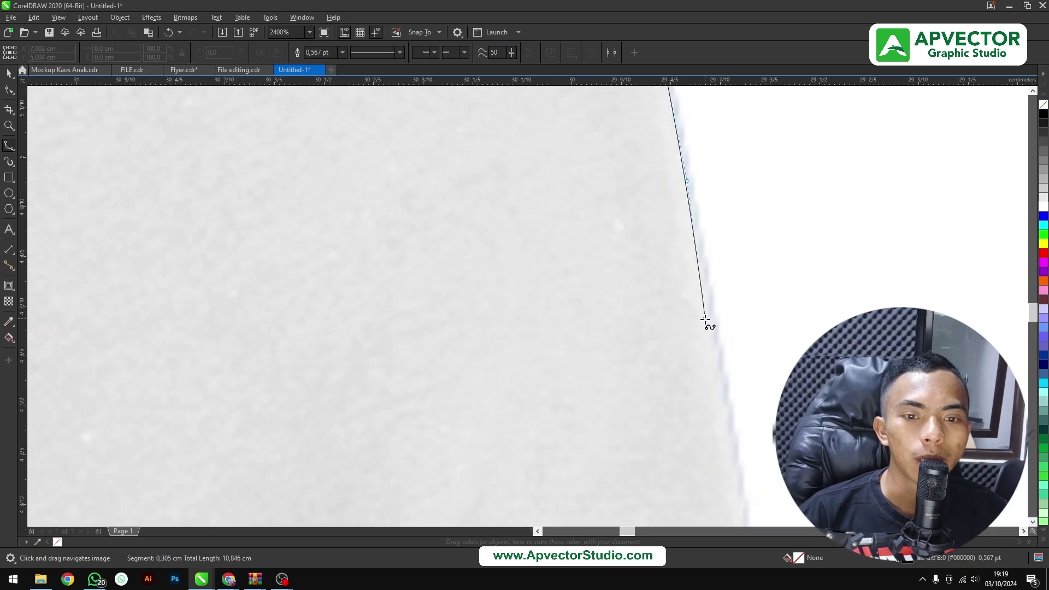
scroll(666, 164, "down", 1)
scroll(666, 164, "down", 1)
Continue the outline down the lower sleeve edge toward the cuff.
left_click(663, 135)
left_click(680, 224)
scroll(652, 113, "down", 1)
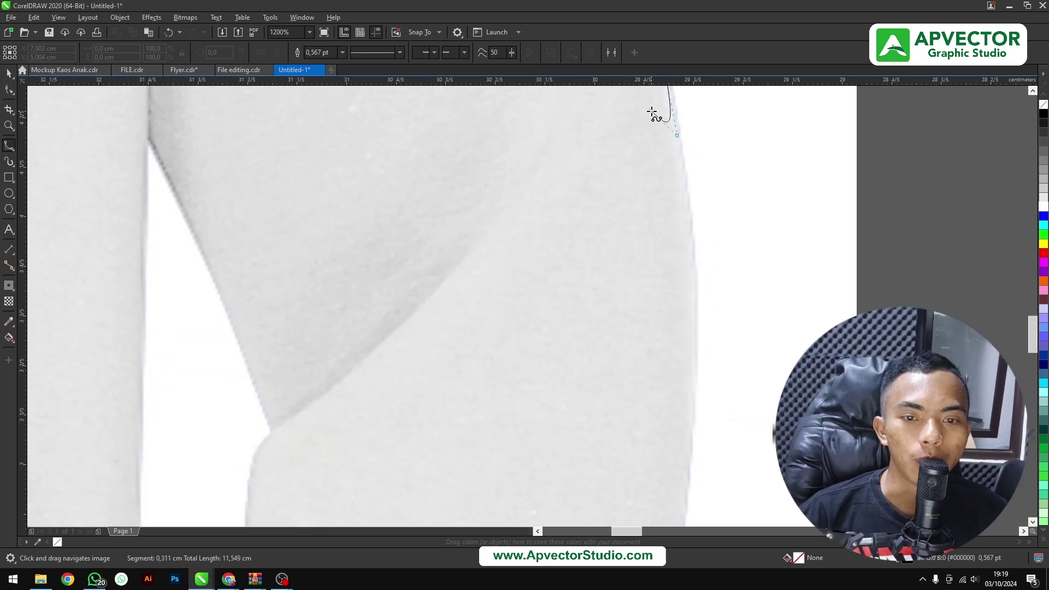
left_click(690, 233)
scroll(682, 219, "down", 1)
scroll(671, 257, "down", 1)
left_click(664, 232)
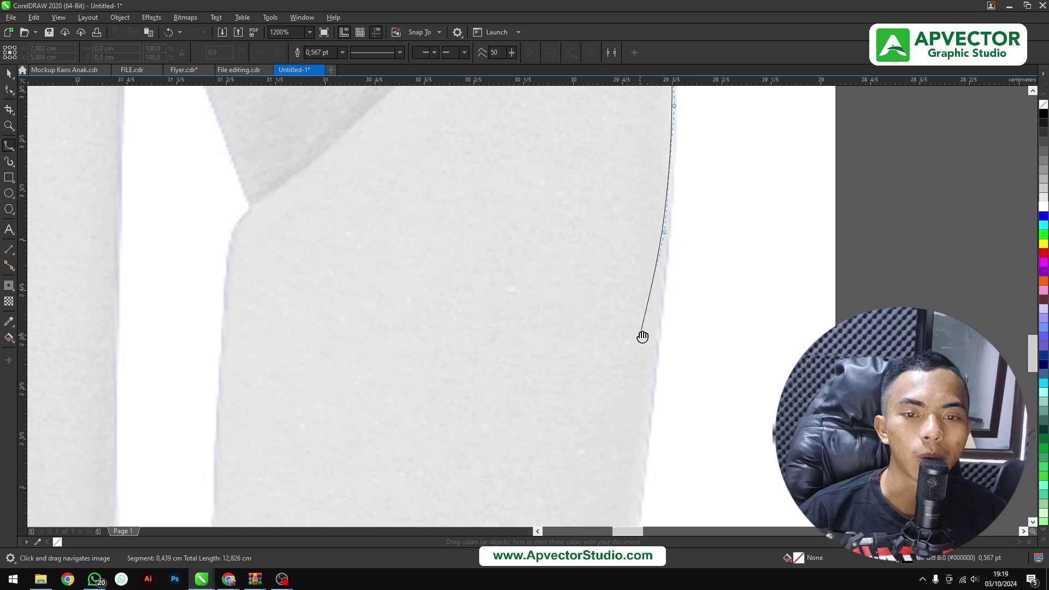
left_click(642, 336)
scroll(676, 236, "down", 1)
scroll(653, 115, "up", 1)
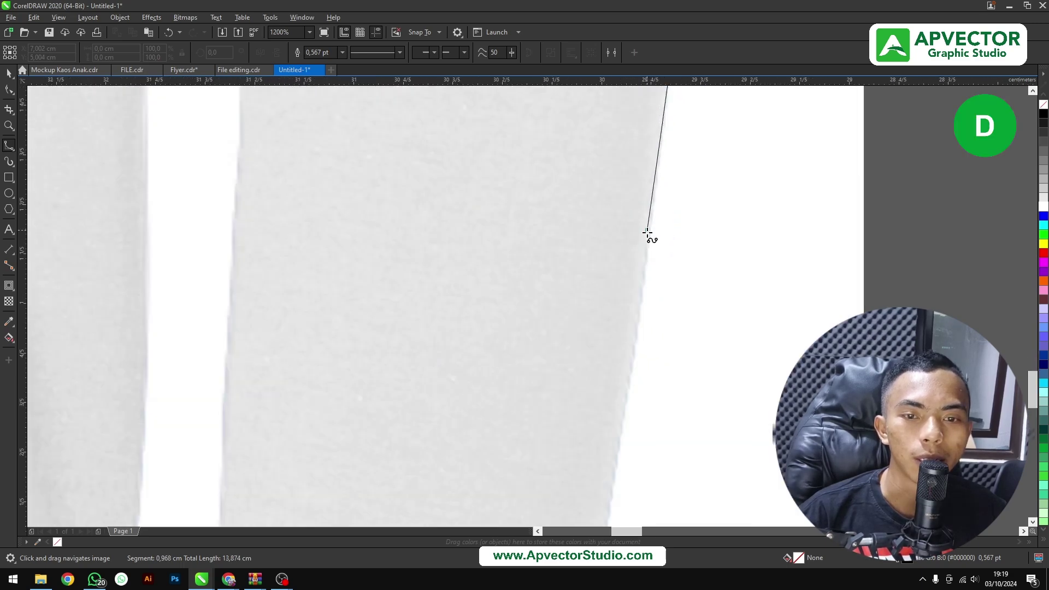
scroll(621, 356, "down", 1)
scroll(637, 276, "up", 1)
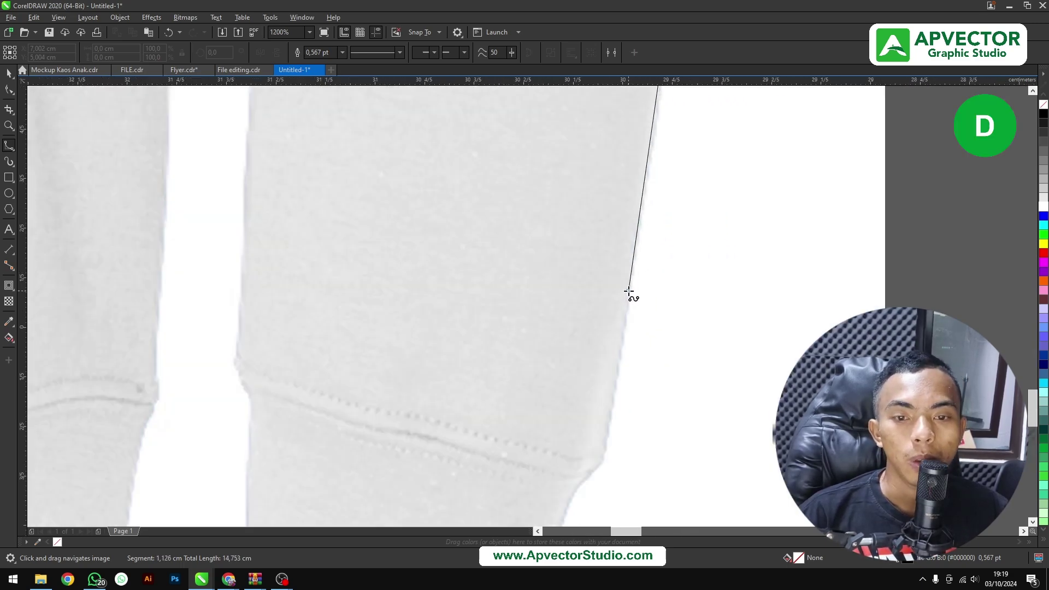
left_click(629, 295)
scroll(636, 245, "down", 1)
scroll(634, 246, "down", 1)
scroll(623, 284, "up", 1)
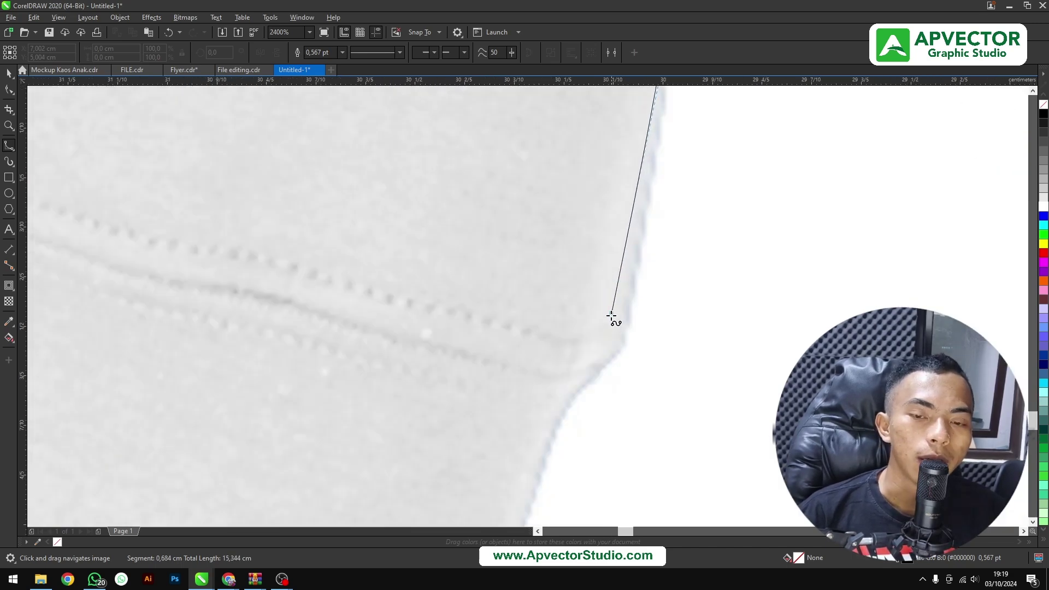
Trace around the cuff's rounded corner and bottom corner.
left_click(630, 281)
left_click(610, 329)
scroll(611, 284, "down", 1)
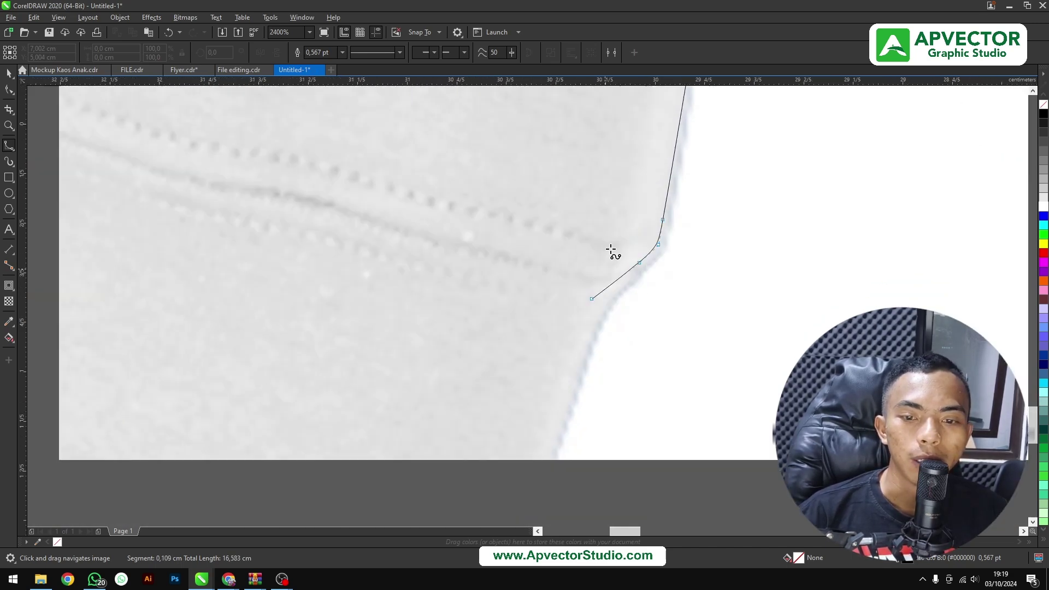
scroll(606, 270, "down", 1)
scroll(609, 256, "down", 1)
scroll(615, 235, "up", 1)
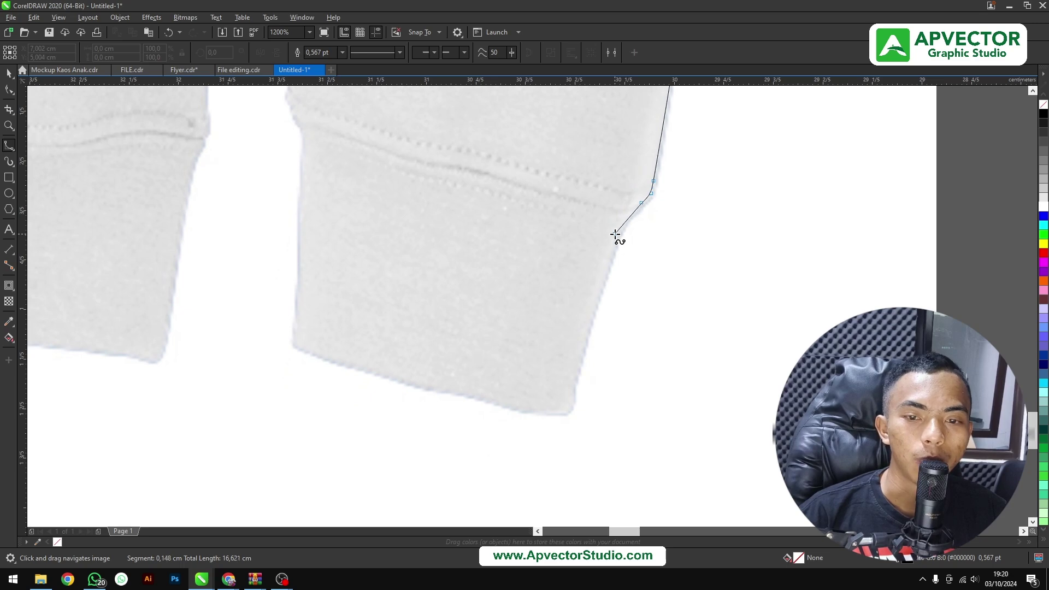
scroll(606, 251, "down", 1)
scroll(595, 268, "up", 1)
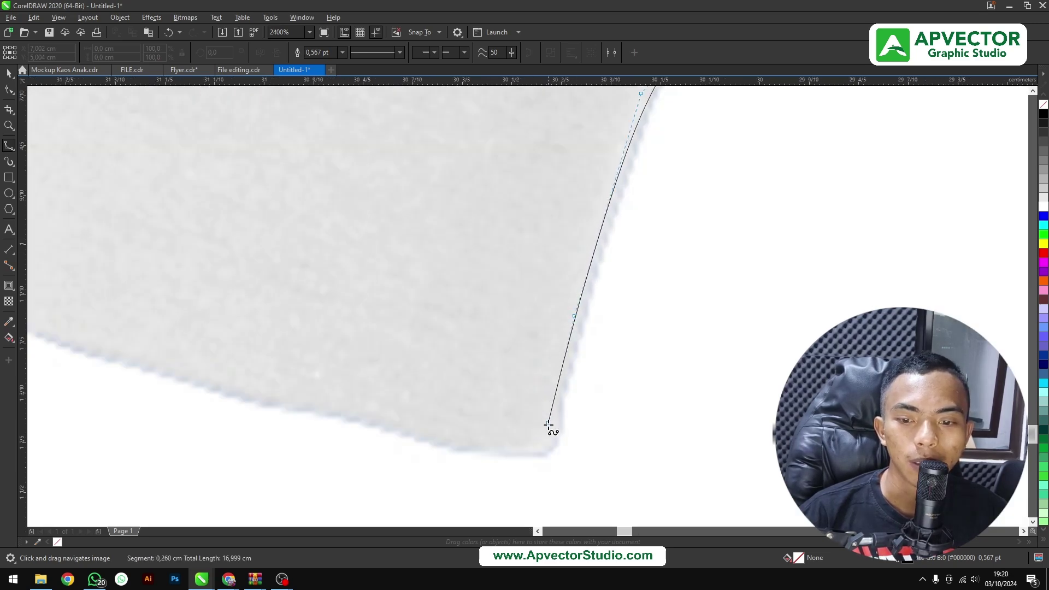
scroll(519, 437, "left", 2)
scroll(543, 355, "left", 2)
scroll(709, 391, "left", 2)
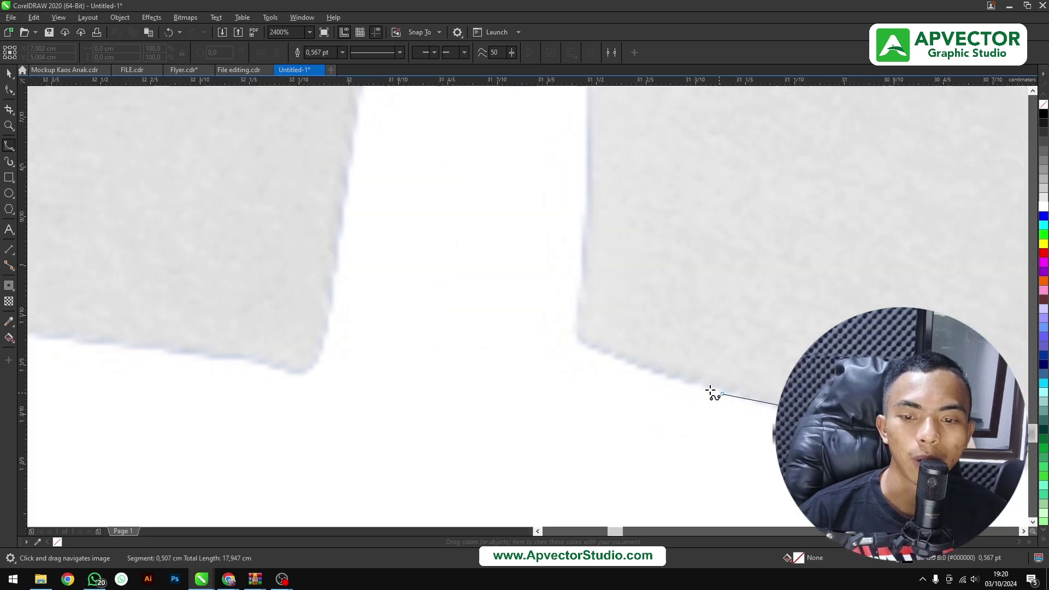
left_click(598, 341)
scroll(592, 305, "up", 1)
scroll(612, 281, "down", 1)
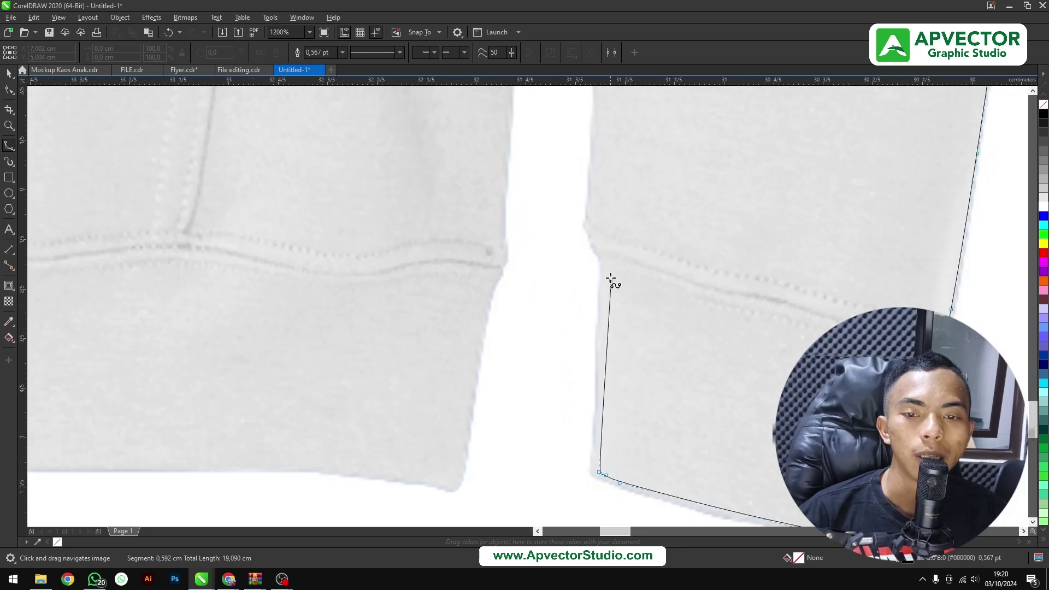
scroll(600, 284, "up", 1)
Run the outline up the sleeve's inner edge to the top of the gap beside the body.
left_click(599, 286)
scroll(586, 203, "up", 1)
scroll(611, 298, "down", 1)
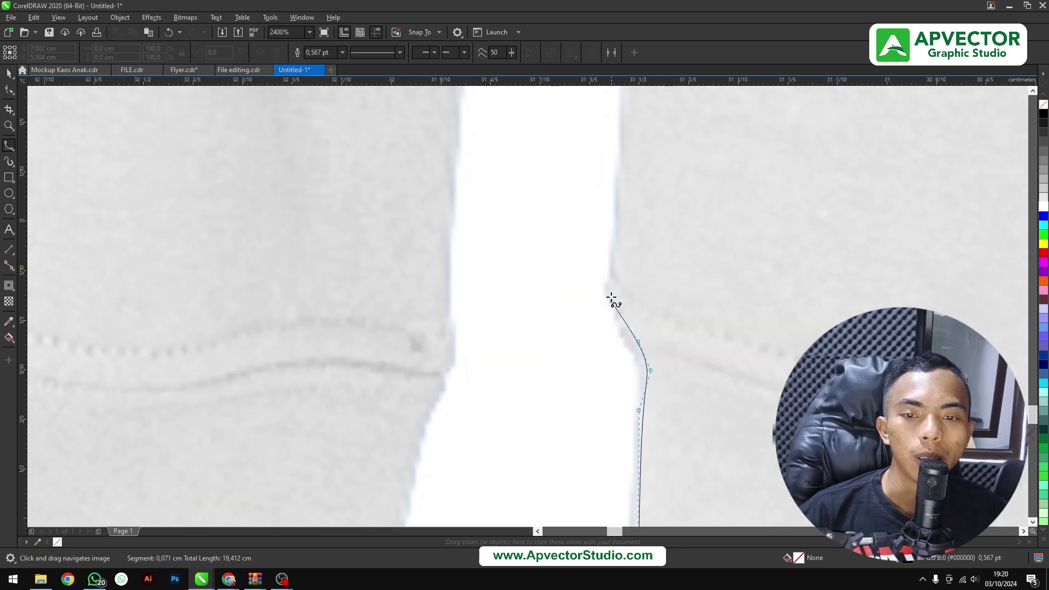
scroll(611, 284, "up", 1)
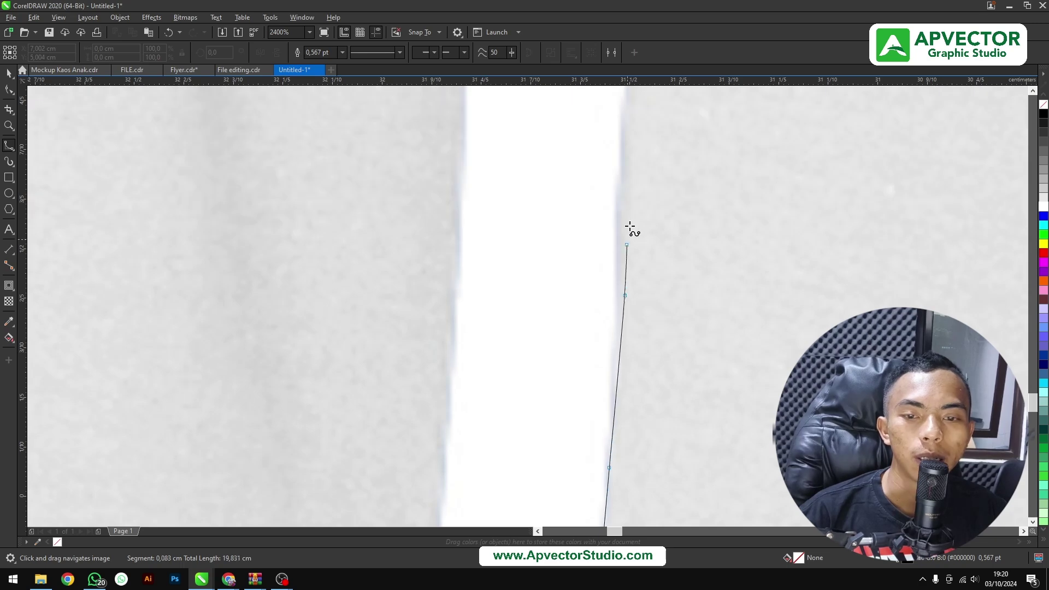
scroll(612, 306, "down", 1)
left_click(609, 399)
scroll(608, 384, "up", 1)
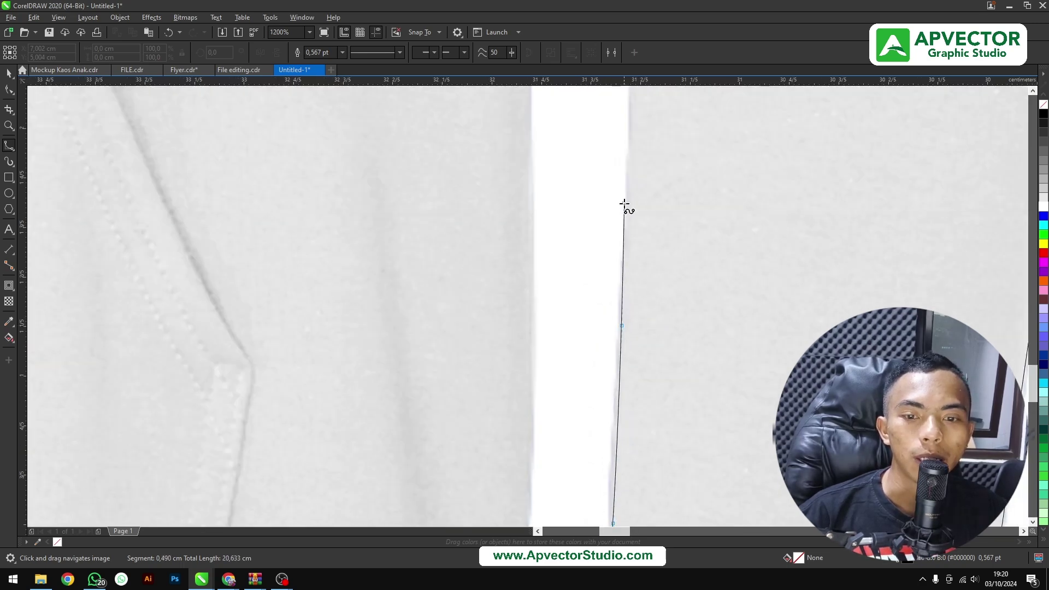
scroll(597, 444, "up", 1)
left_click(597, 276)
scroll(597, 277, "up", 1)
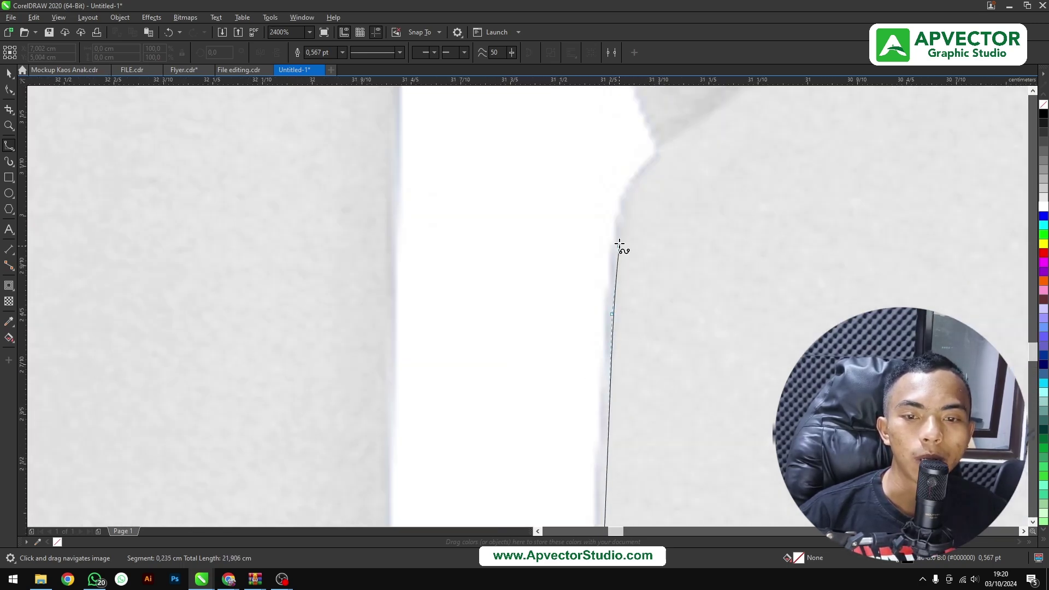
scroll(610, 391, "up", 1)
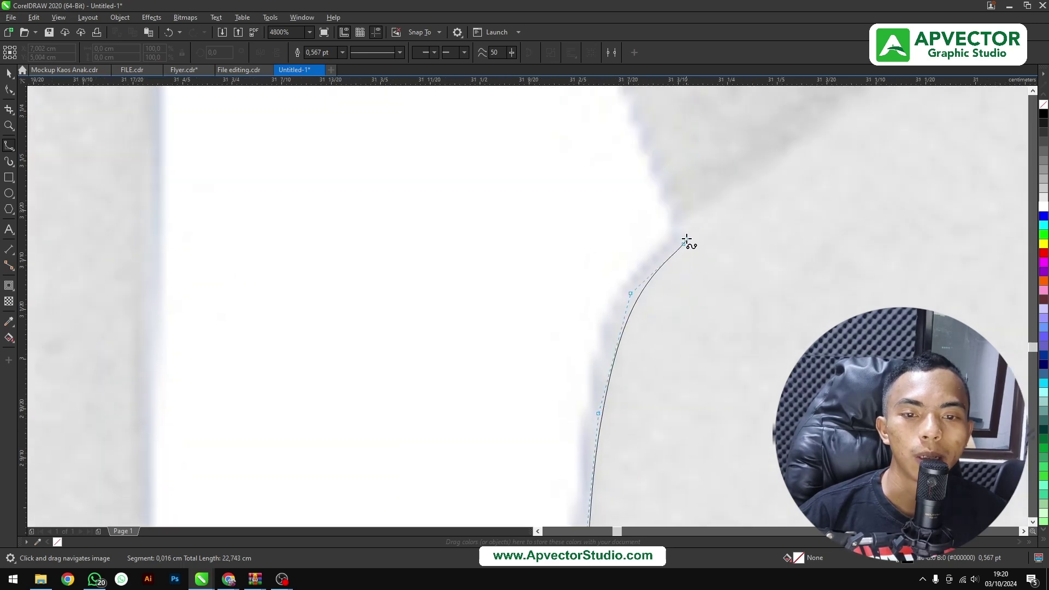
scroll(662, 173, "down", 1)
left_click_drag(632, 234, 703, 367)
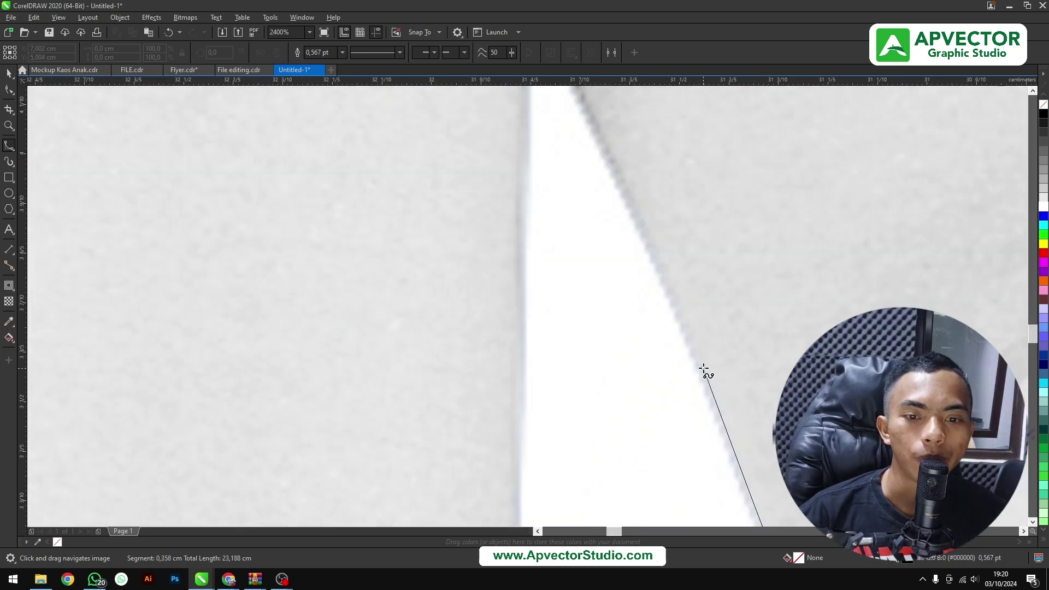
left_click(619, 170)
scroll(619, 171, "up", 1)
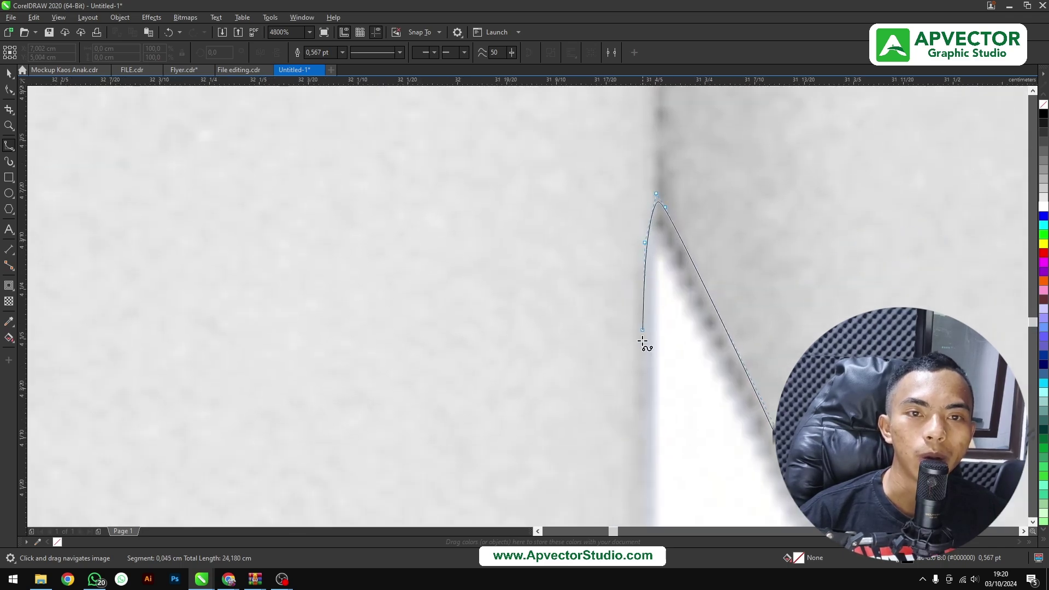
Trace B-spline nodes from just past the gap's apex down the hoodie body's side edge.
left_click(642, 319)
scroll(643, 319, "down", 1)
left_click(615, 287)
scroll(615, 288, "down", 1)
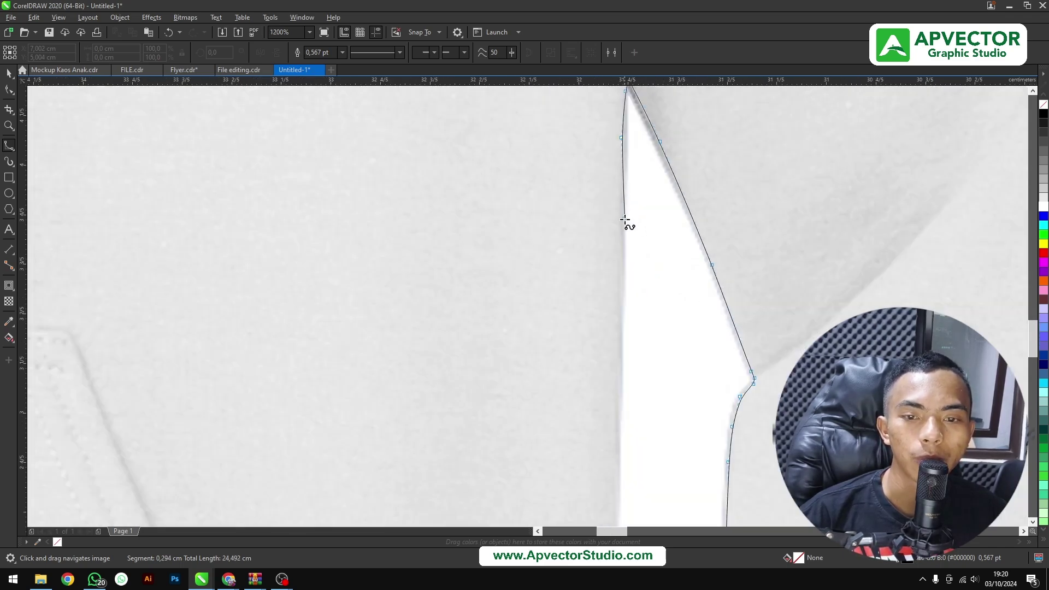
scroll(619, 290, "down", 1)
scroll(614, 183, "up", 1)
left_click(609, 285)
scroll(609, 286, "down", 1)
scroll(626, 204, "up", 1)
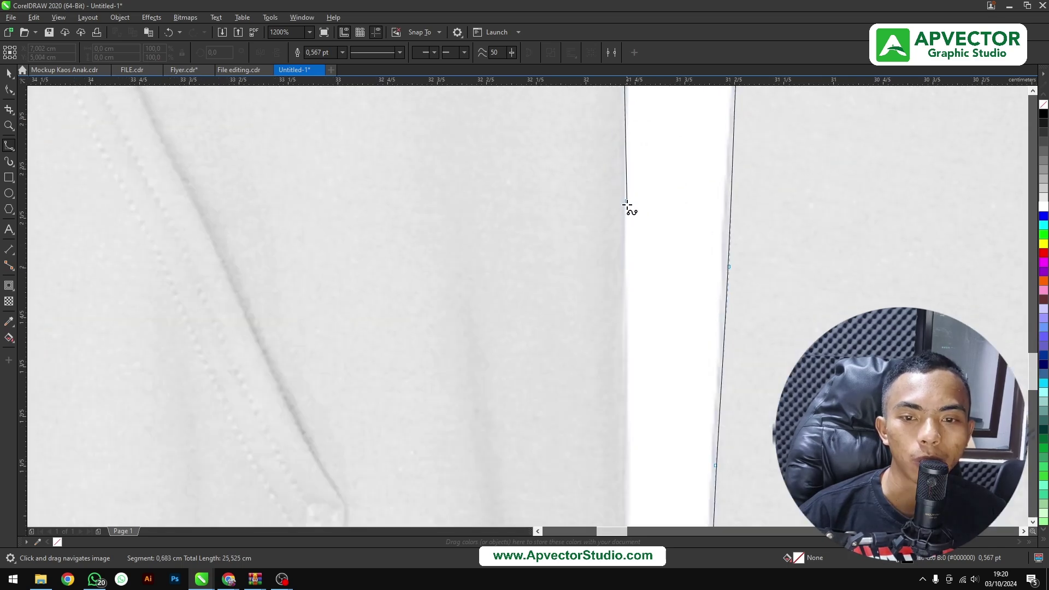
left_click(625, 421)
scroll(625, 421, "down", 1)
scroll(613, 204, "up", 1)
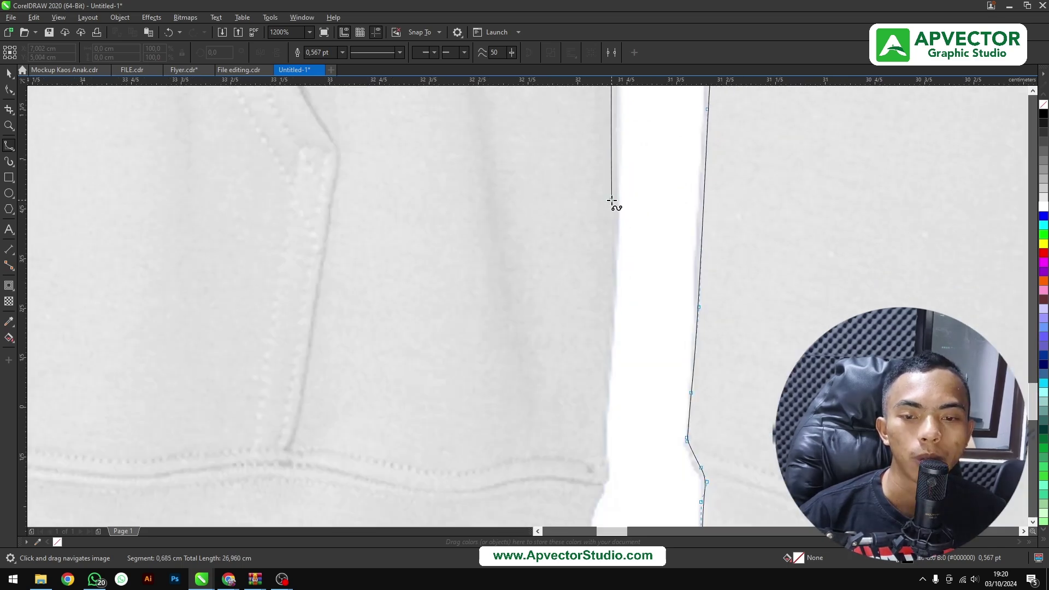
scroll(617, 273, "down", 1)
scroll(614, 215, "up", 1)
Continue the outline past the waistband junction and down its side to the hem corner.
left_click(607, 291)
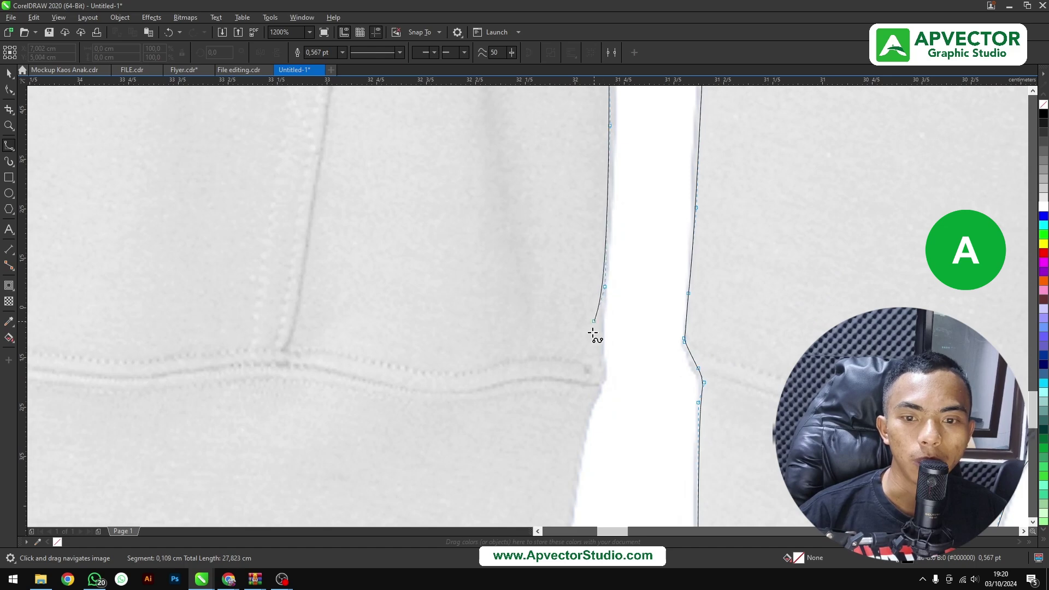
scroll(594, 334, "down", 1)
scroll(597, 245, "up", 1)
left_click(597, 246)
scroll(602, 257, "up", 1)
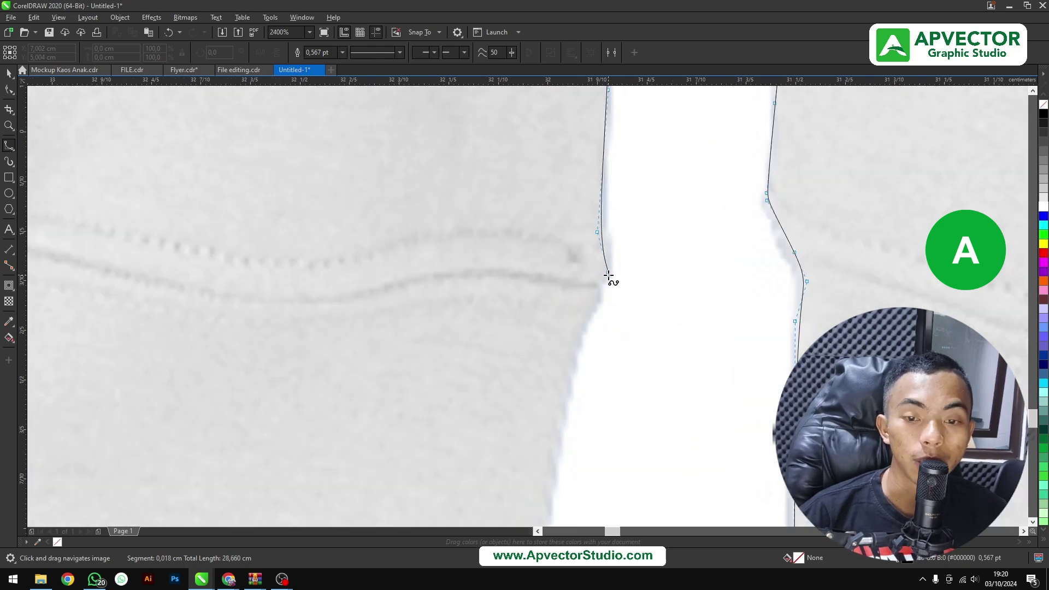
left_click(593, 310)
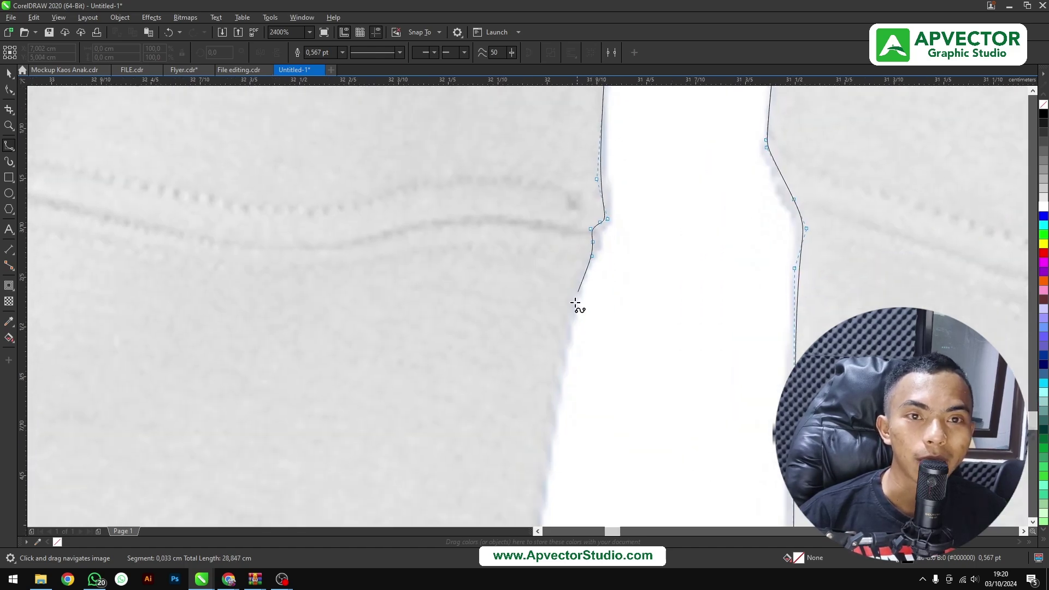
scroll(574, 304, "down", 3)
left_click(564, 220)
scroll(558, 218, "down", 4)
left_click(558, 167)
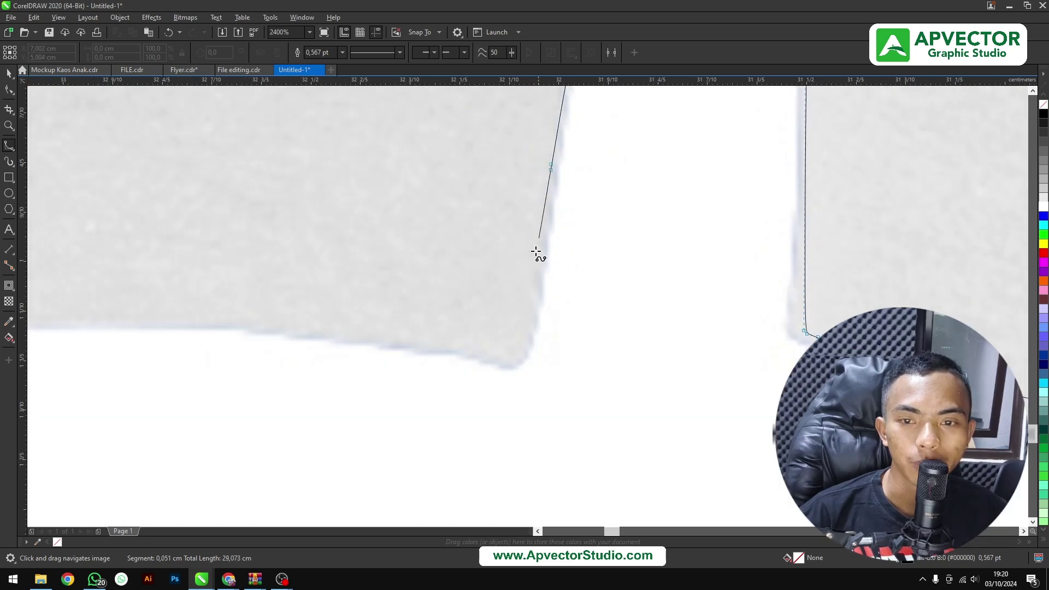
scroll(552, 243, "down", 1)
Round the bottom corner and run the outline along the hem to its left corner.
scroll(710, 300, "left", 6)
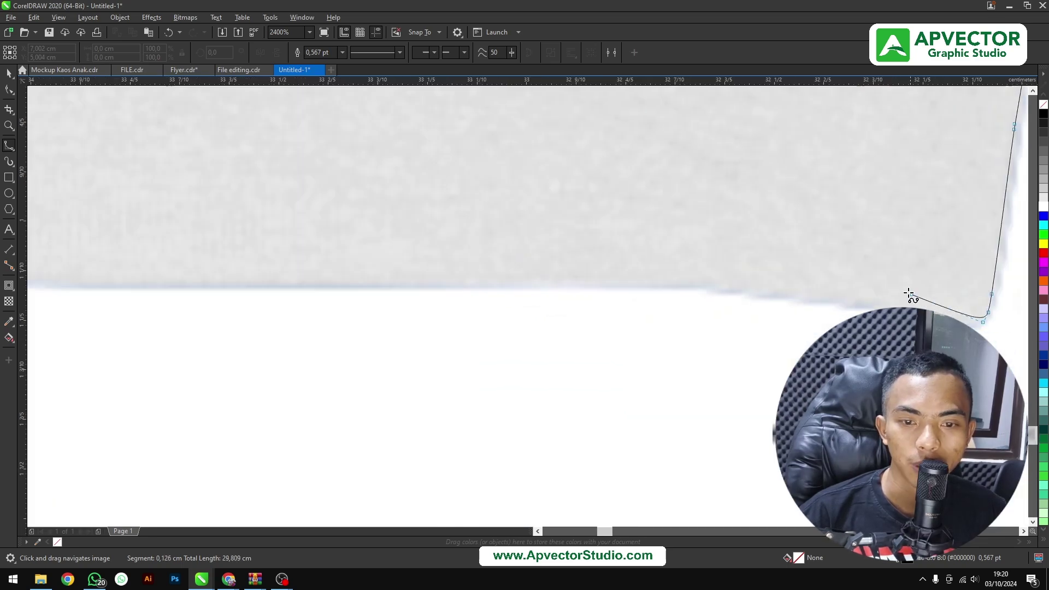
scroll(873, 278, "left", 3)
left_click(853, 263)
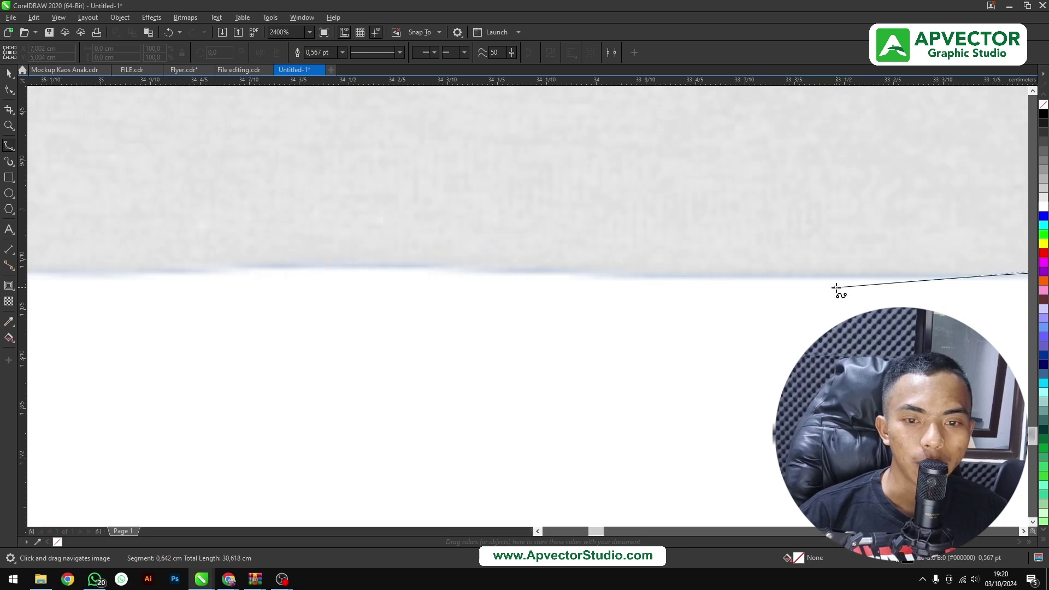
scroll(866, 276, "left", 6)
left_click(636, 282)
scroll(792, 285, "left", 5)
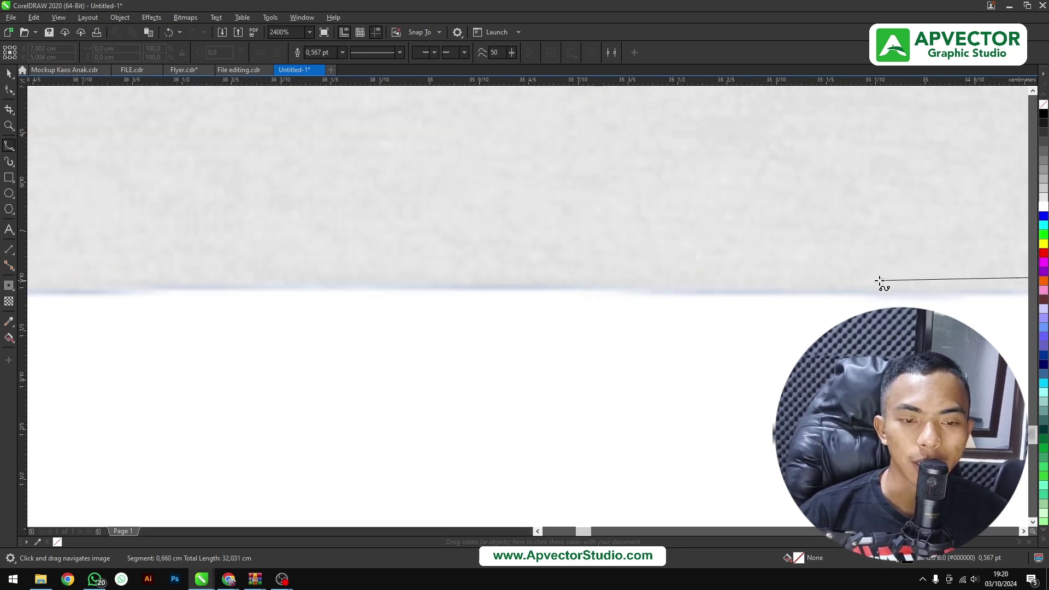
left_click(595, 286)
scroll(710, 287, "left", 2)
scroll(622, 285, "left", 3)
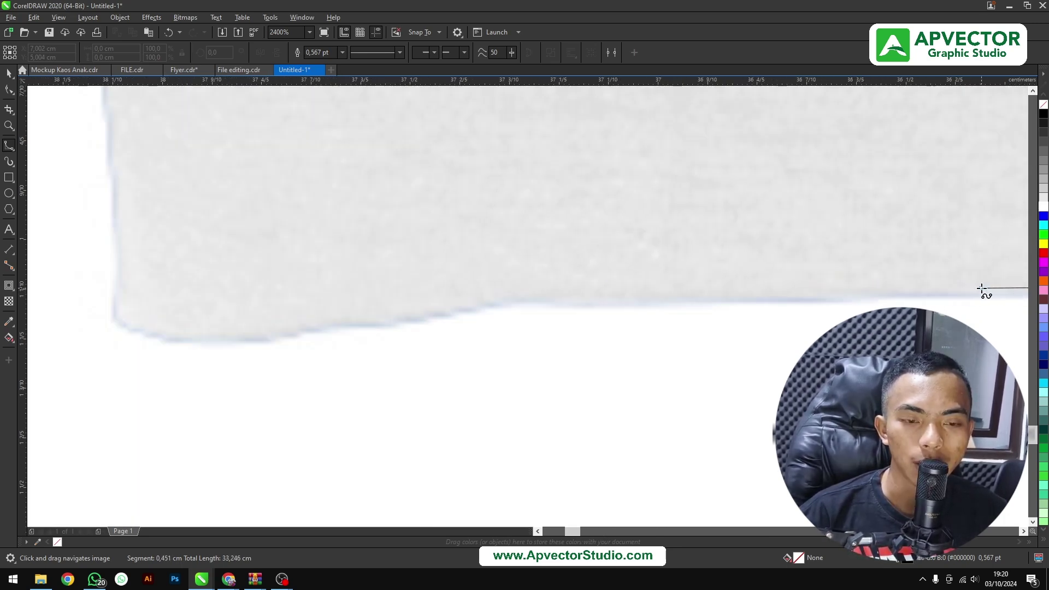
left_click(798, 288)
scroll(500, 298, "left", 2)
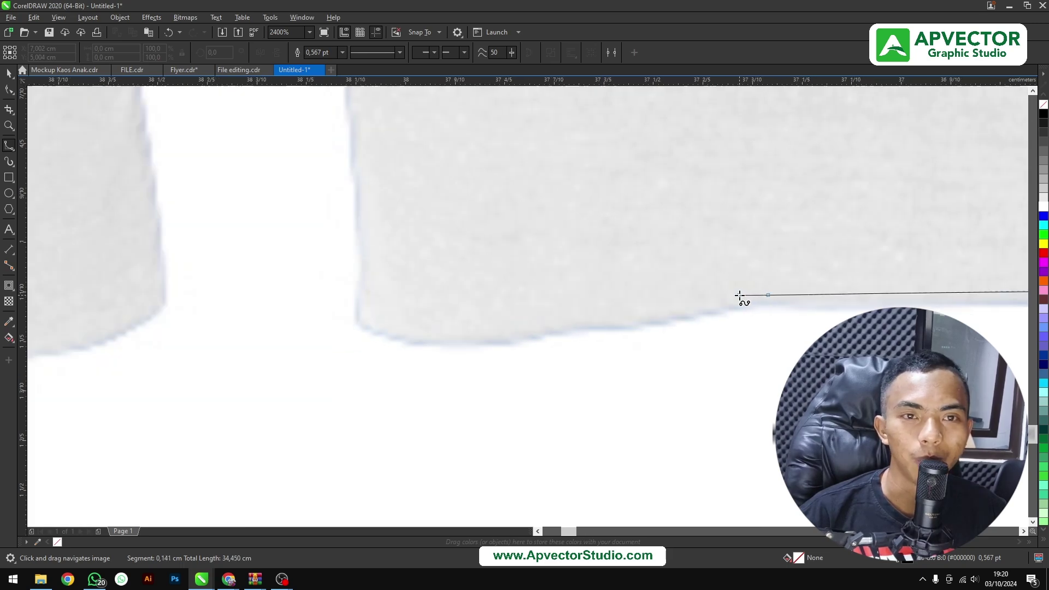
left_click(717, 294)
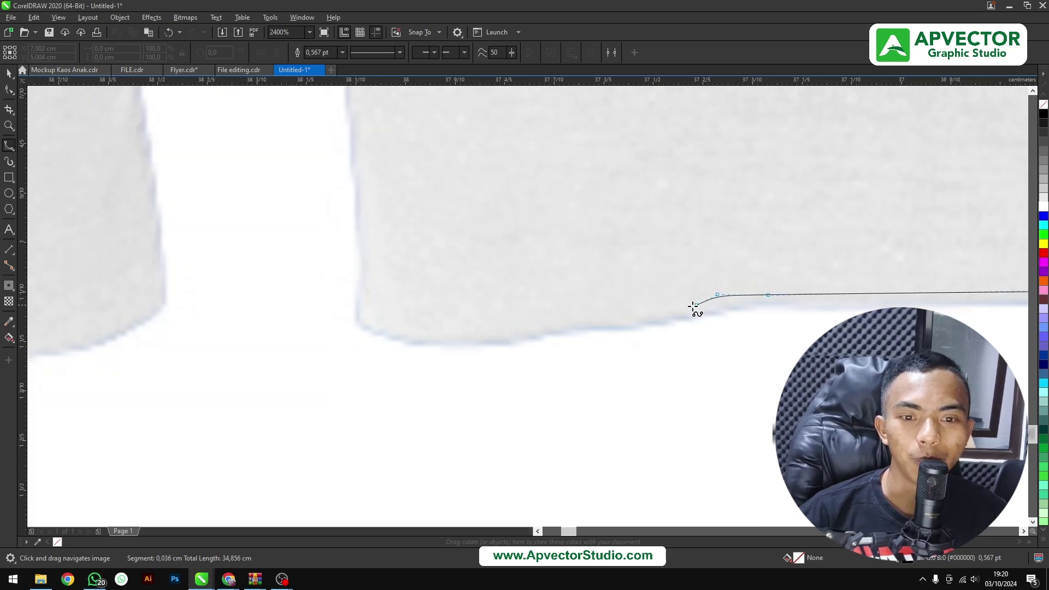
left_click(376, 331)
Carry the outline up the edge beside the other cuff.
scroll(401, 360, "up", 3)
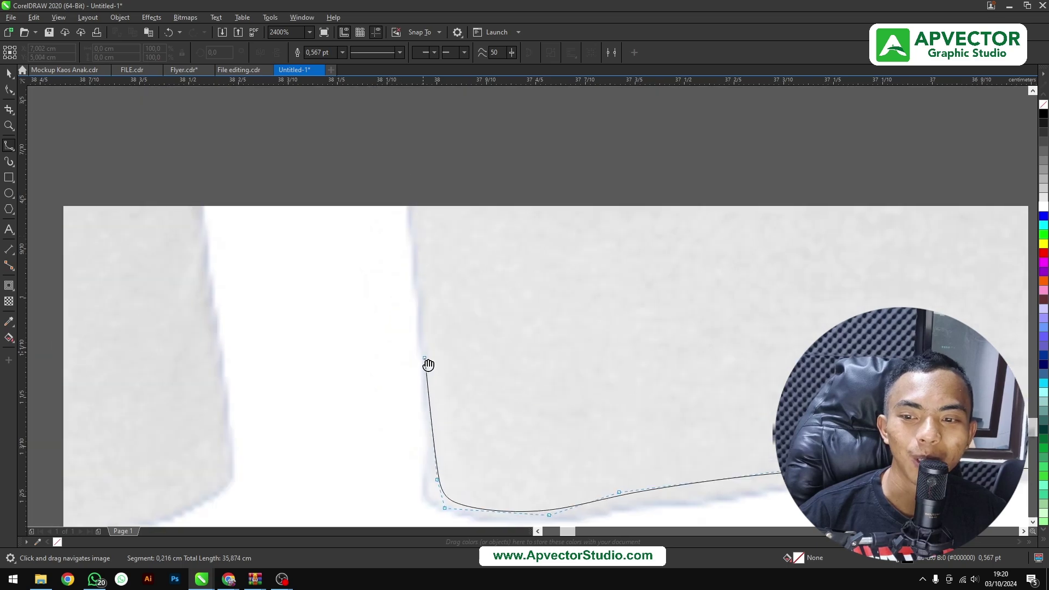
left_click(423, 187)
scroll(434, 276, "up", 1)
scroll(430, 240, "up", 2)
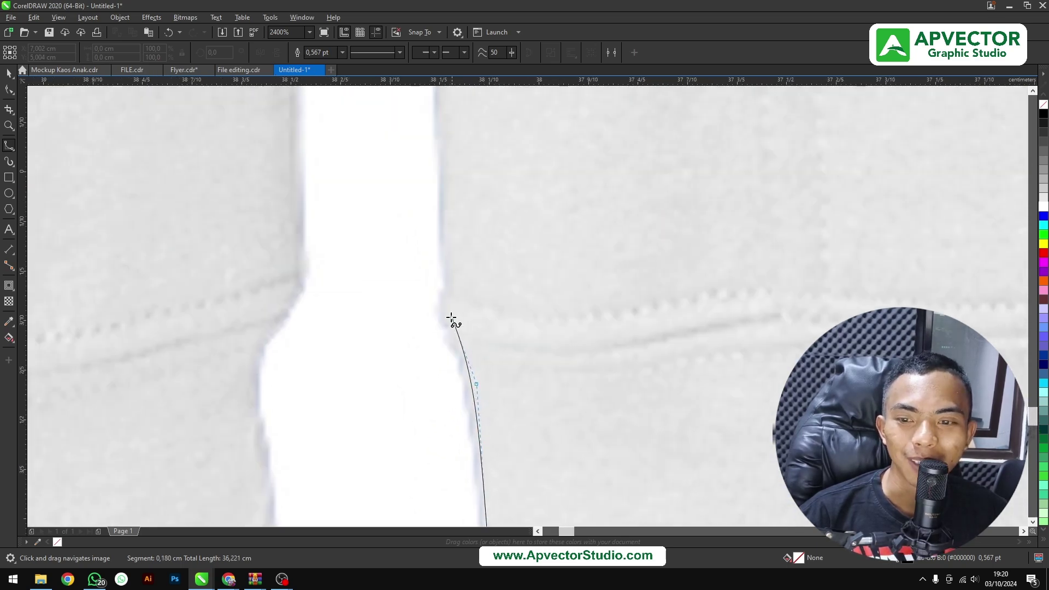
scroll(459, 300, "up", 3)
left_click(478, 234)
scroll(477, 235, "down", 1)
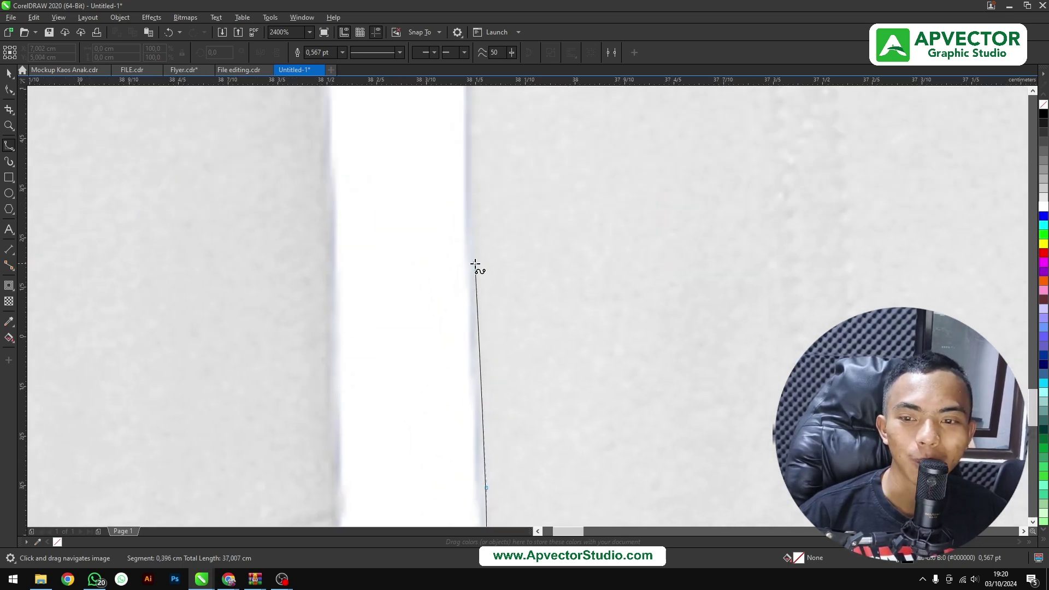
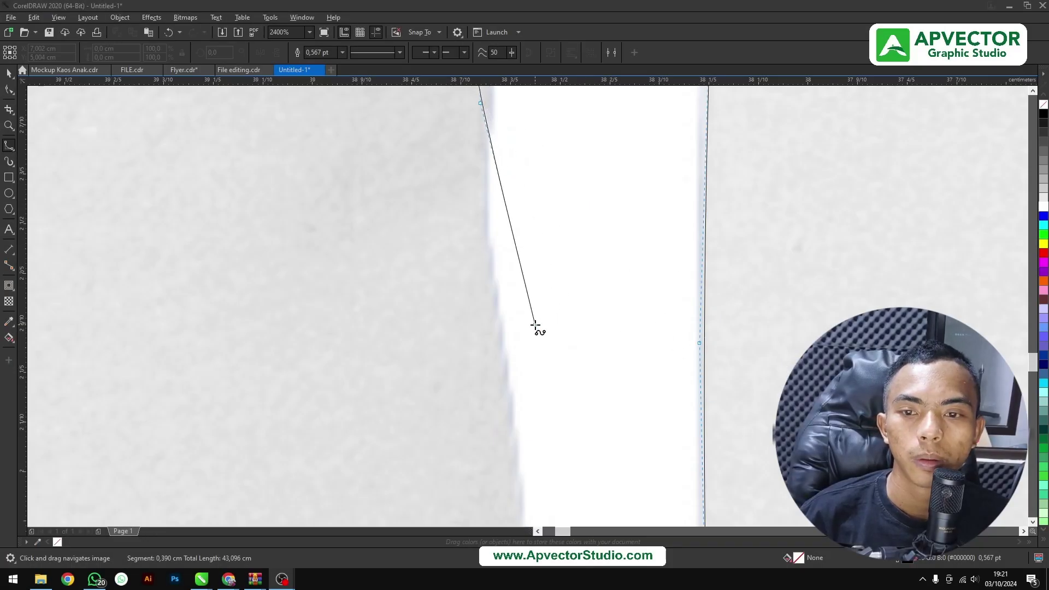
Trace nodes down the sleeve edge as far as the cuff seam.
scroll(539, 328, "down", 2)
left_click(475, 228)
left_click(477, 350)
scroll(555, 230, "down", 2)
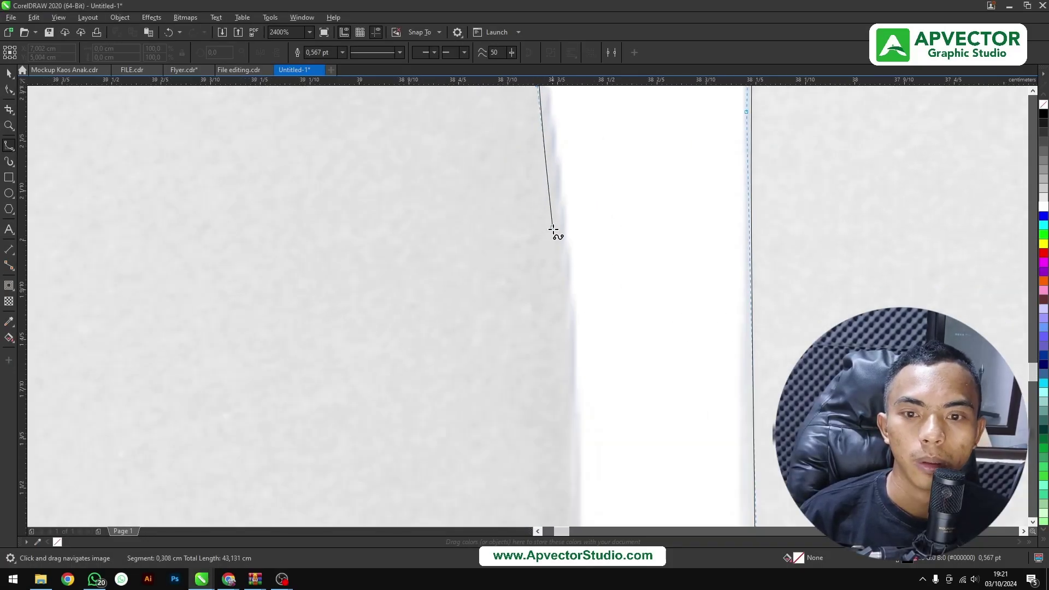
left_click(569, 349)
scroll(585, 240, "down", 2)
scroll(590, 205, "down", 3)
left_click(591, 210)
scroll(588, 316, "down", 2)
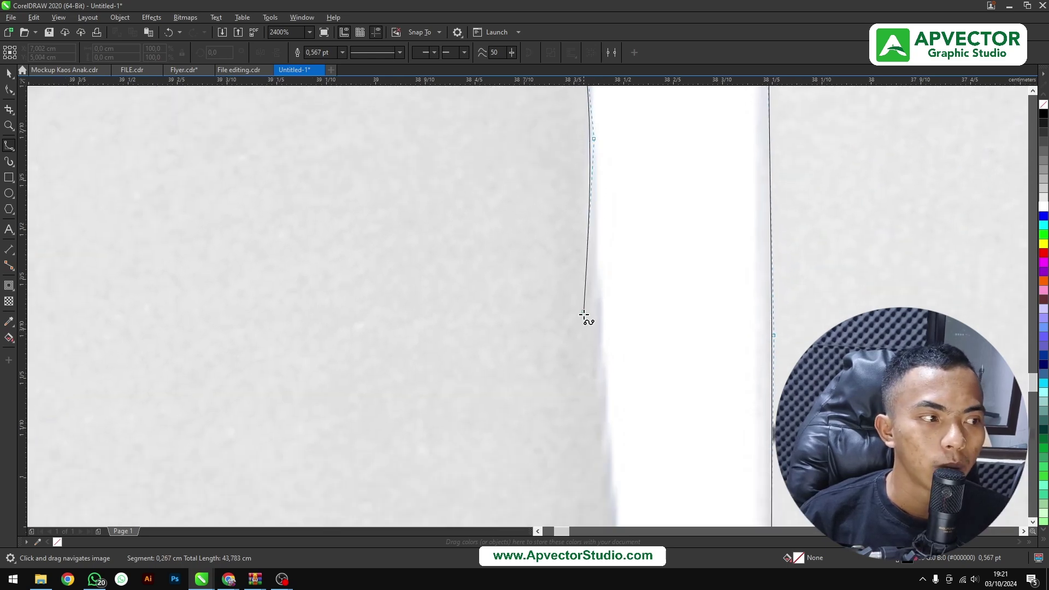
scroll(597, 263, "down", 2)
scroll(598, 222, "down", 1)
scroll(608, 288, "down", 2)
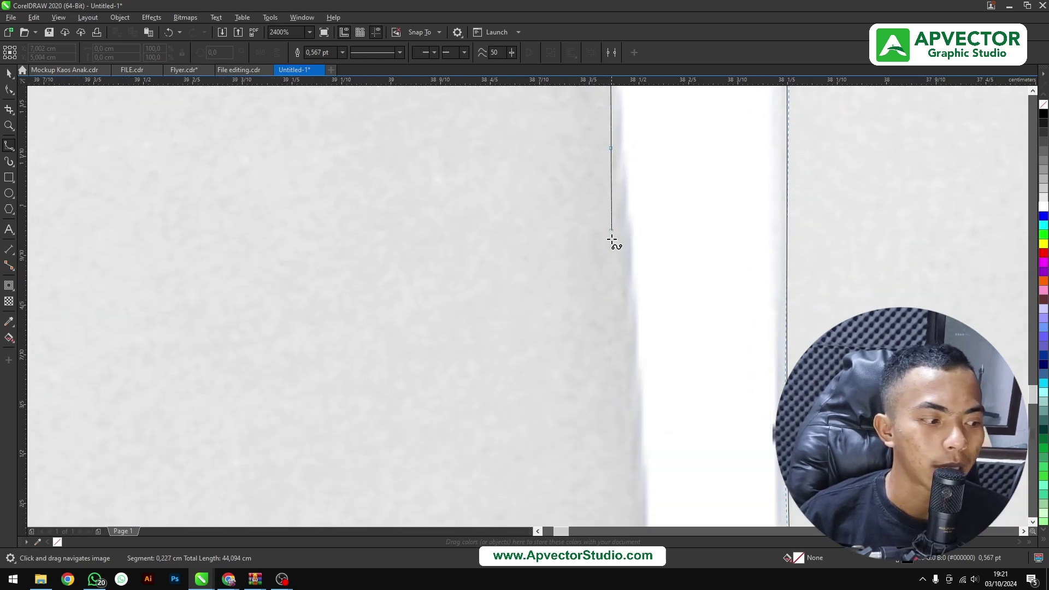
scroll(613, 239, "down", 1)
left_click(631, 250)
scroll(627, 204, "down", 2)
left_click(634, 271)
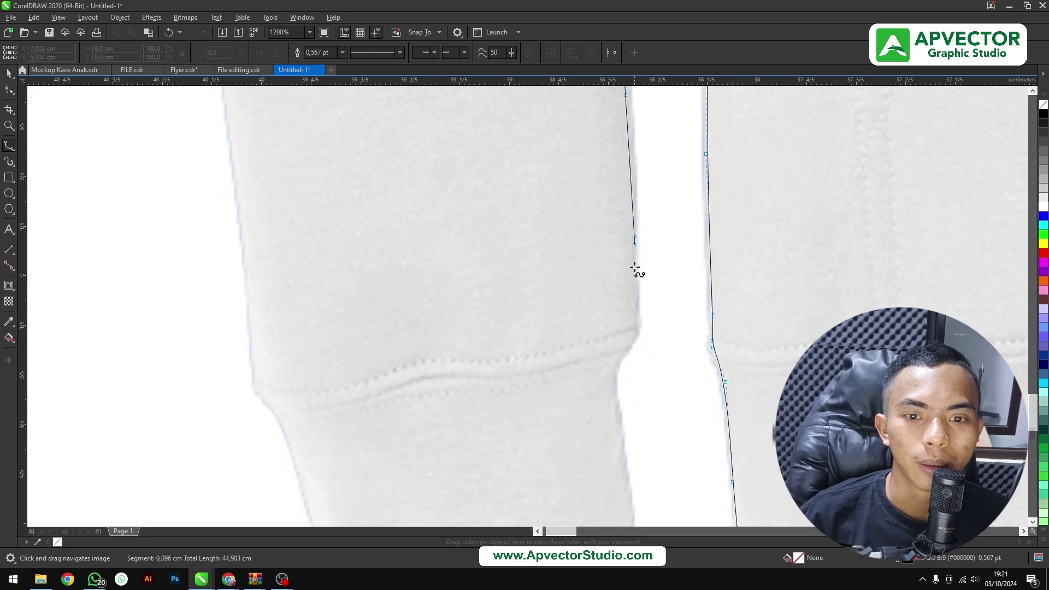
scroll(632, 201, "down", 1)
Round the cuff's lower outer corner with a curved node and extra points.
scroll(636, 210, "up", 2)
left_click_drag(618, 227, 600, 242)
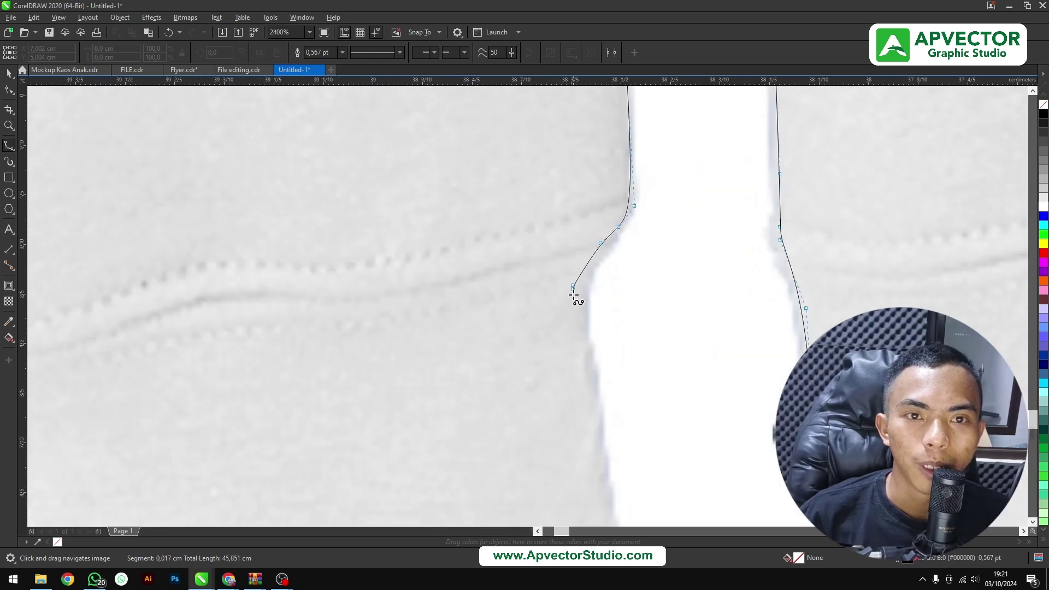
scroll(573, 297, "down", 2)
scroll(601, 248, "down", 2)
left_click(635, 198)
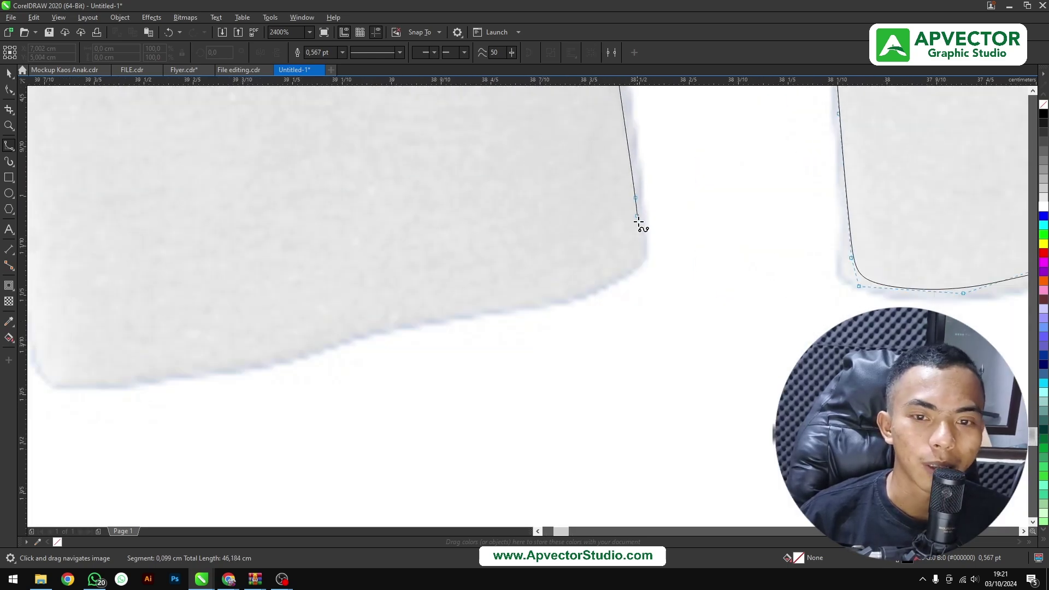
left_click(641, 236)
left_click(640, 270)
Continue the outline along the cuff hem to its far corner.
left_click(835, 189)
left_click(675, 208)
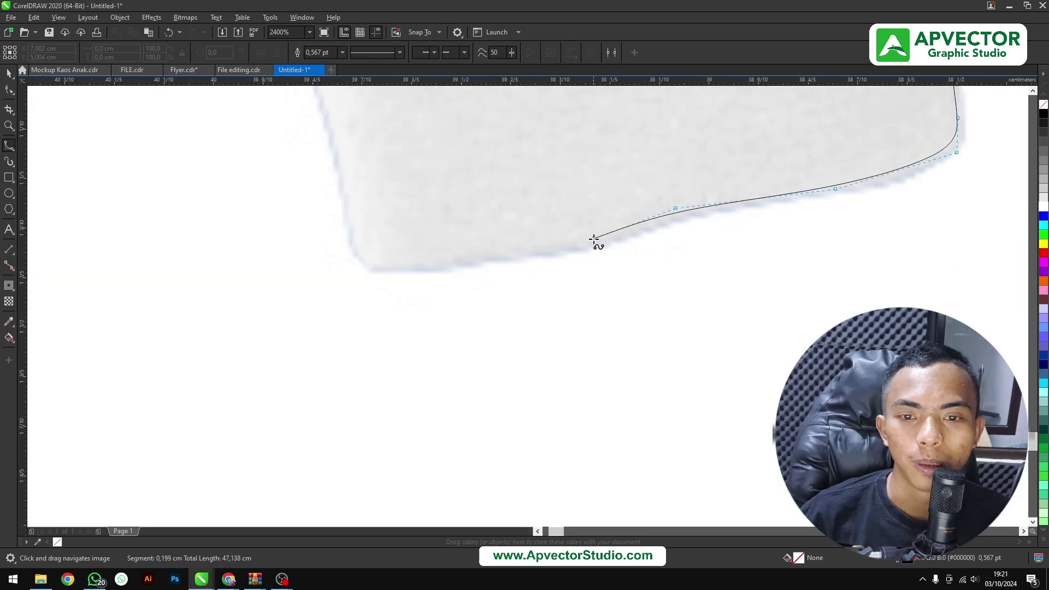
left_click(580, 243)
left_click(382, 259)
left_click(365, 253)
scroll(382, 273, "up", 3)
left_click(414, 266)
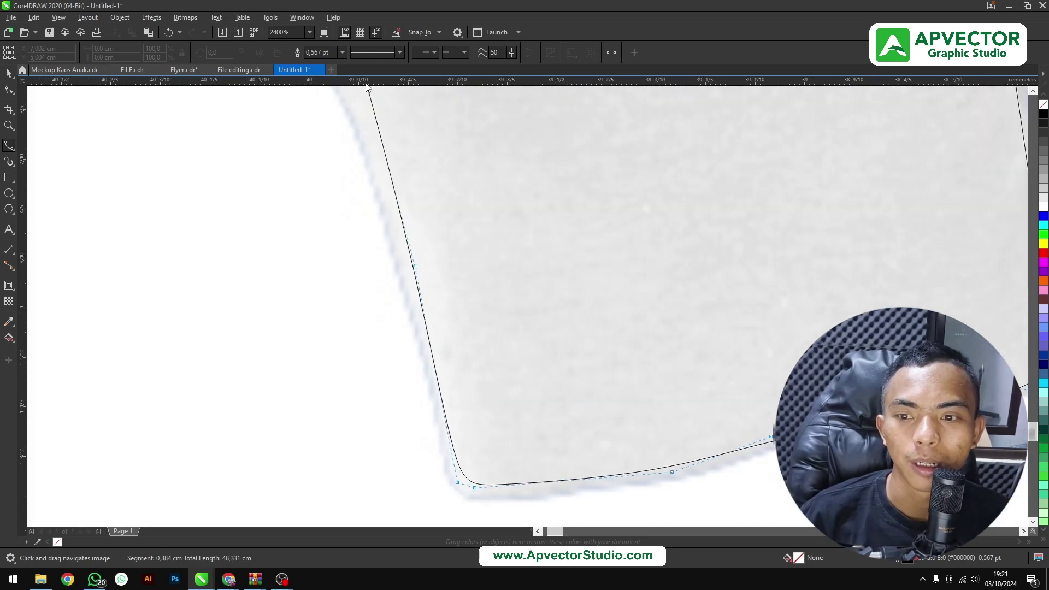
Extend the trace up the sleeve's outer edge, leaving the curve open.
scroll(382, 164, "down", 2)
scroll(471, 369, "up", 2)
left_click(479, 434)
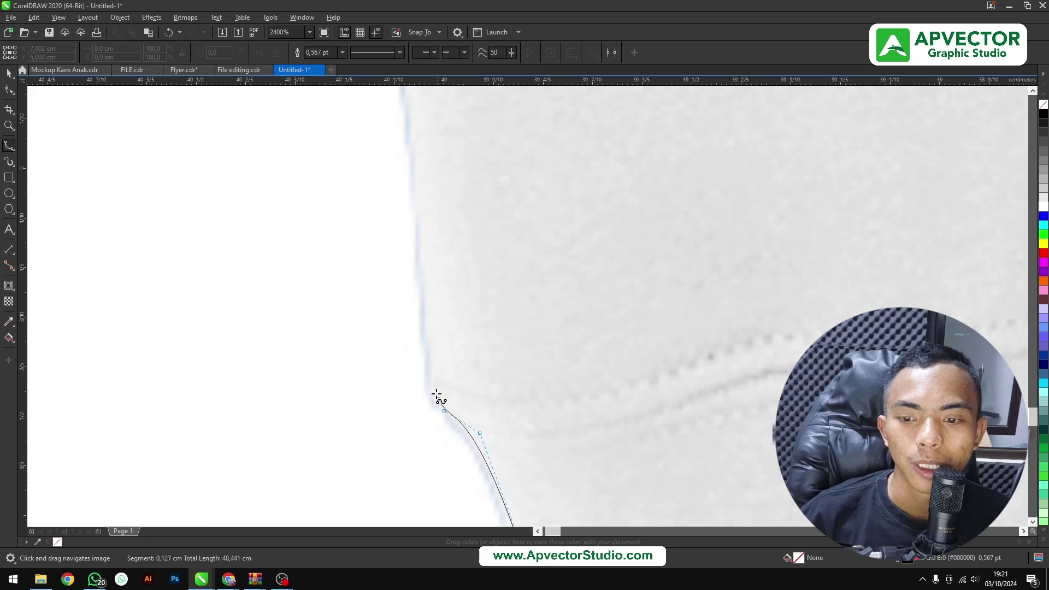
scroll(447, 404, "down", 2)
scroll(428, 141, "up", 2)
left_click(478, 290)
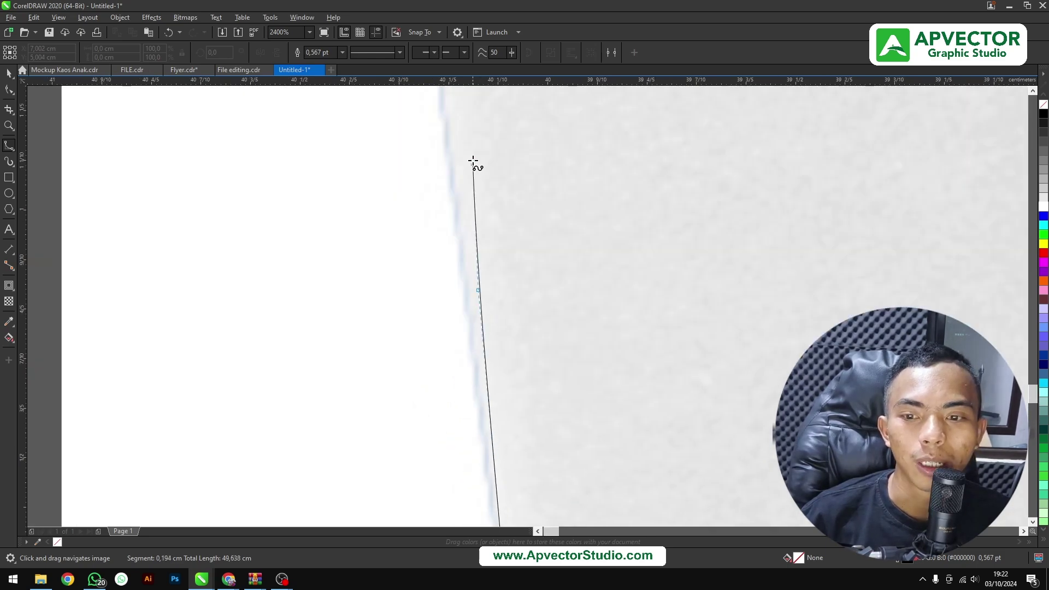
scroll(473, 161, "down", 1)
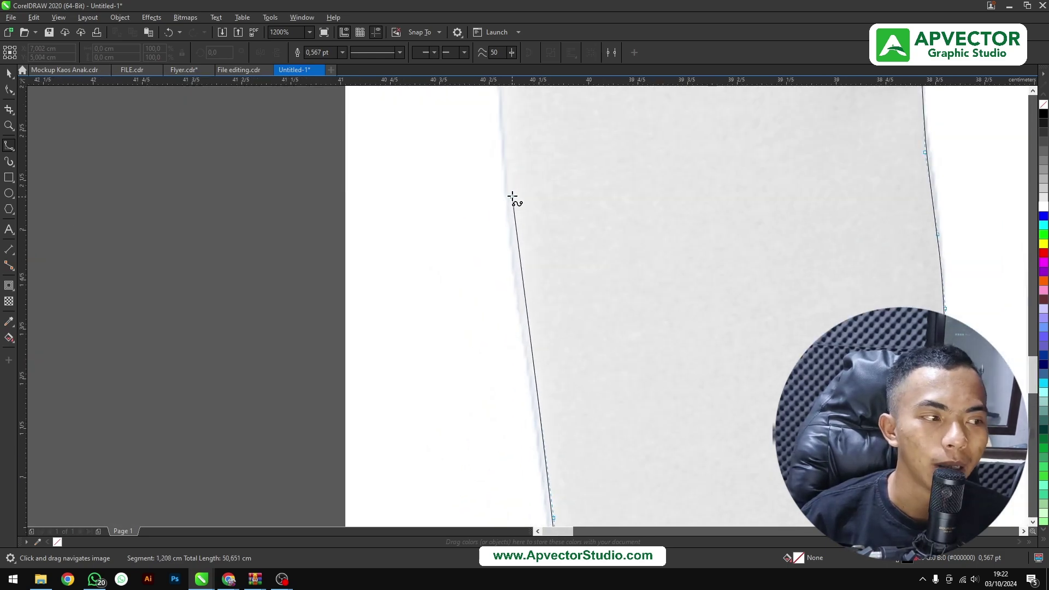
Trace B-spline points along the hoodie's body edge and up the shoulder slope.
scroll(536, 287, "up", 2)
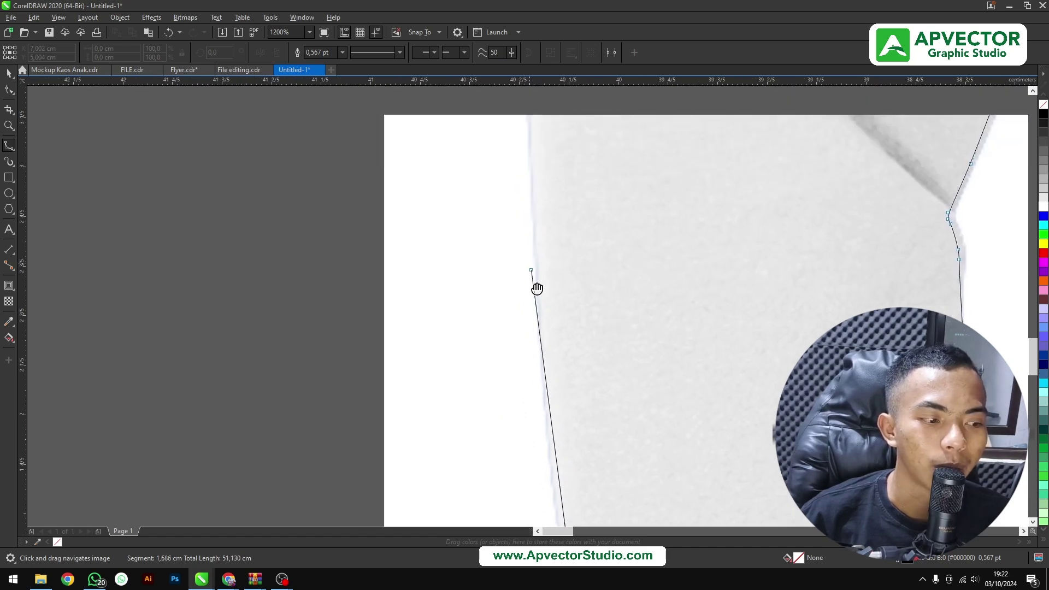
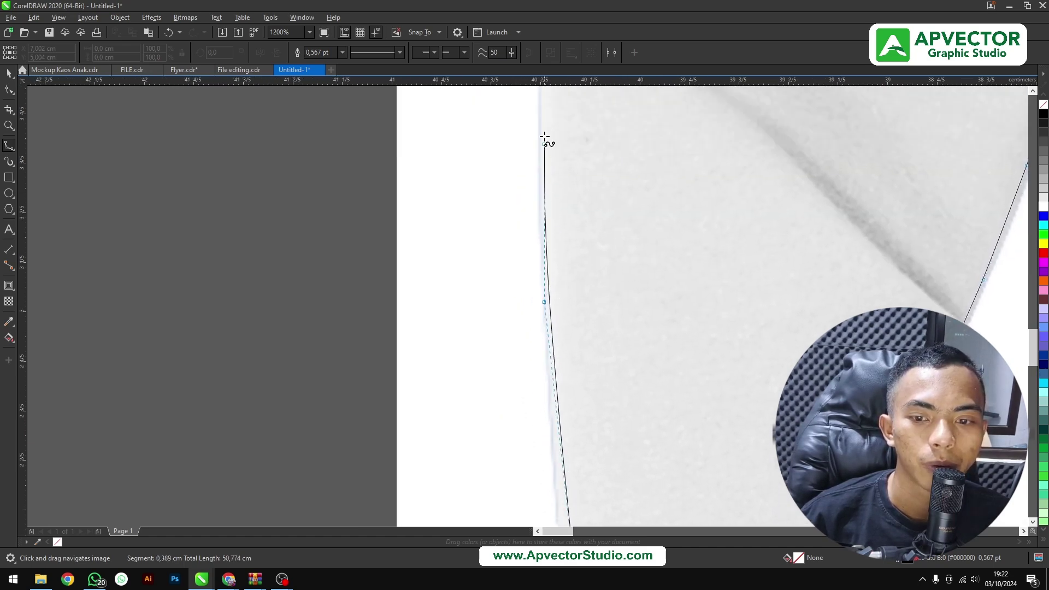
Trace B-spline points along the hoodie's body edge and up the shoulder slope.
left_click(545, 140)
scroll(548, 351, "up", 2)
scroll(557, 333, "up", 1)
scroll(558, 298, "up", 2)
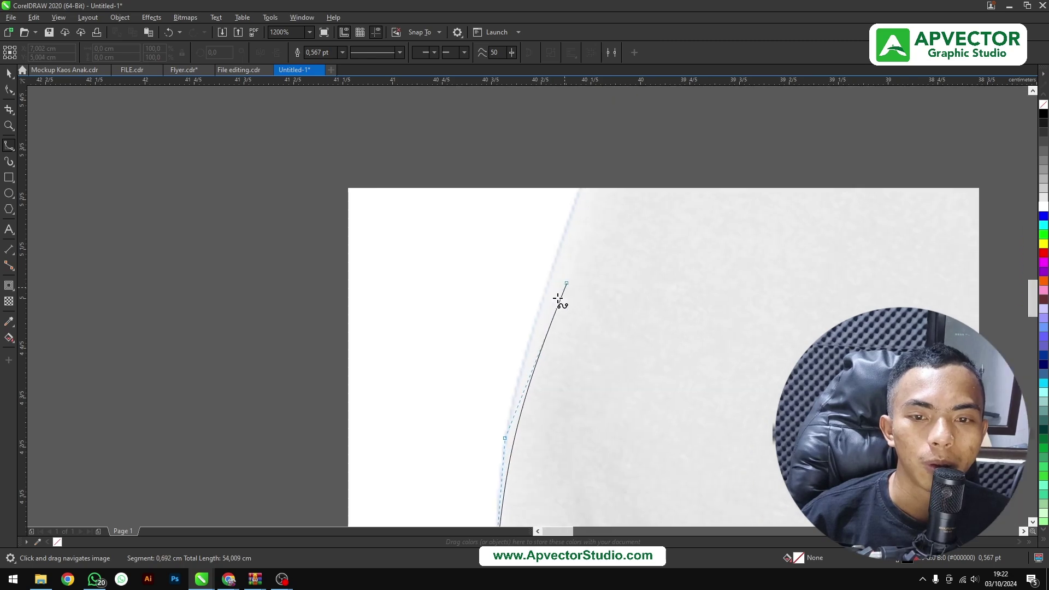
scroll(558, 299, "up", 2)
scroll(597, 151, "right", 1)
scroll(568, 196, "up", 2)
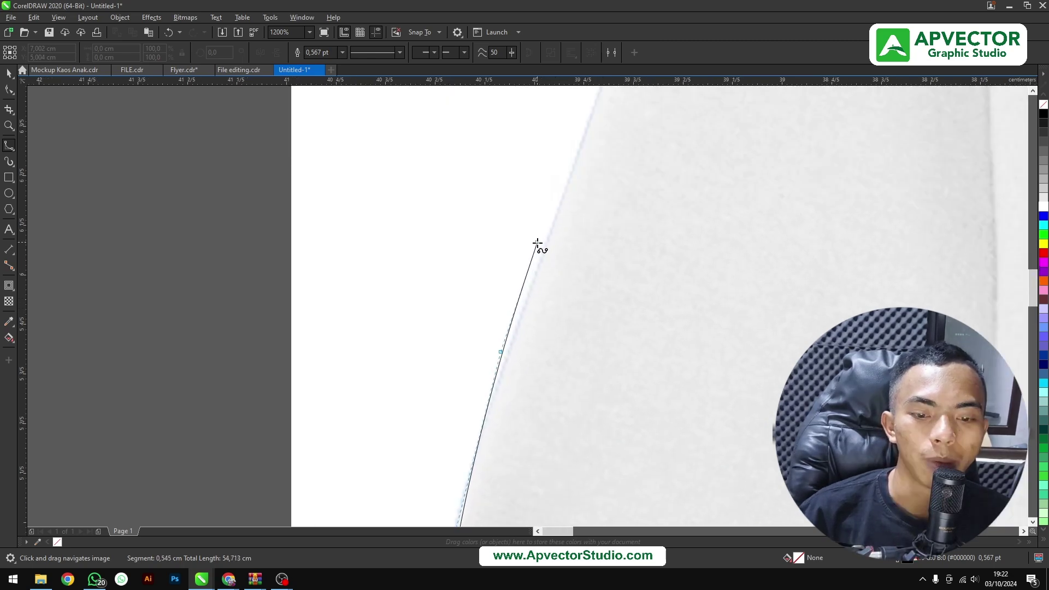
left_click(543, 269)
scroll(592, 148, "up", 2)
scroll(582, 211, "up", 1)
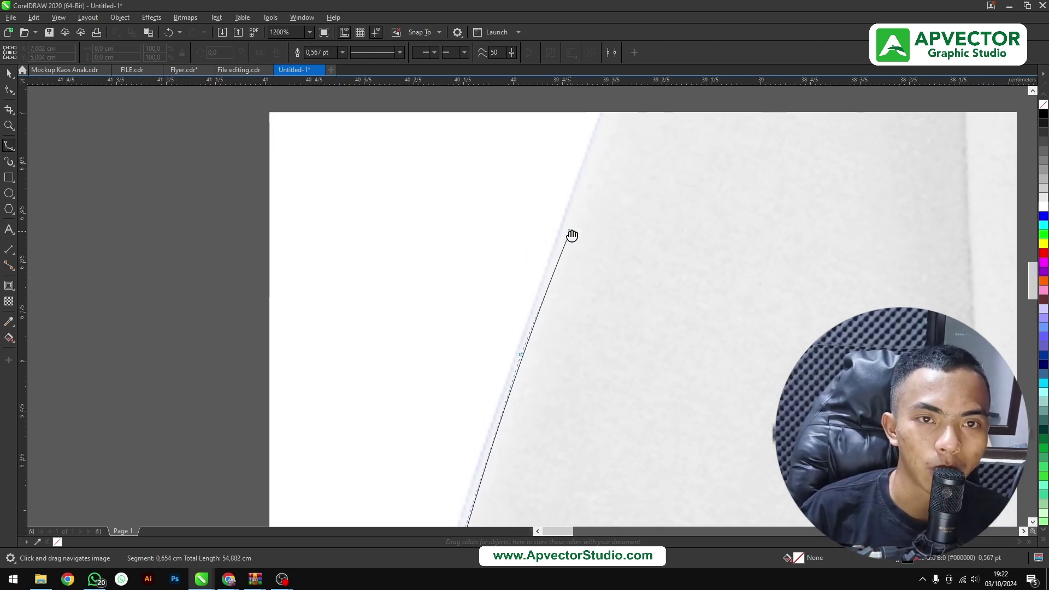
scroll(571, 236, "up", 2)
scroll(560, 282, "up", 2)
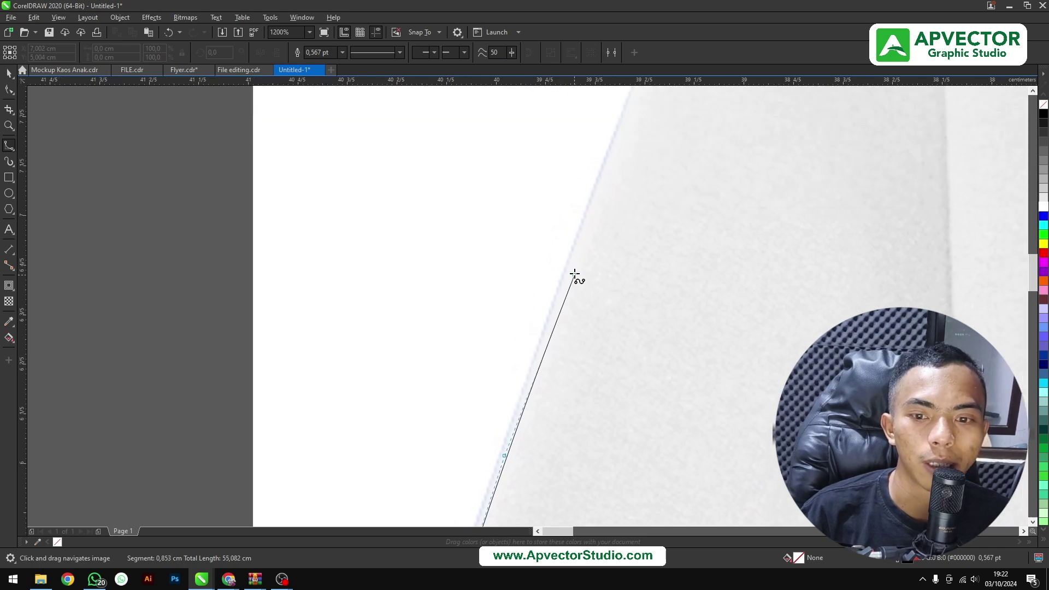
scroll(571, 307, "up", 2)
scroll(568, 315, "up", 1)
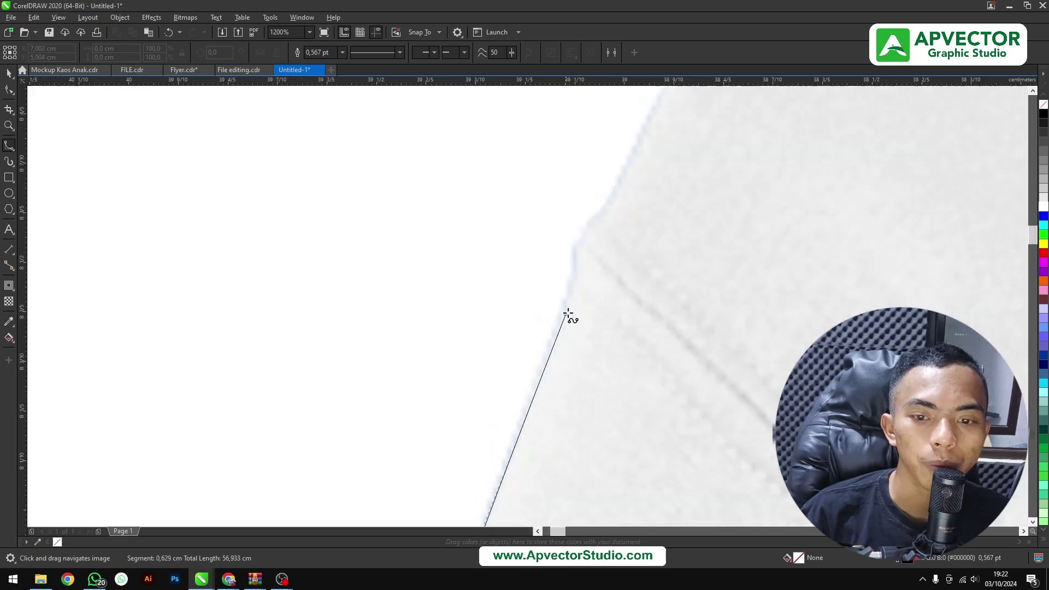
left_click(575, 302)
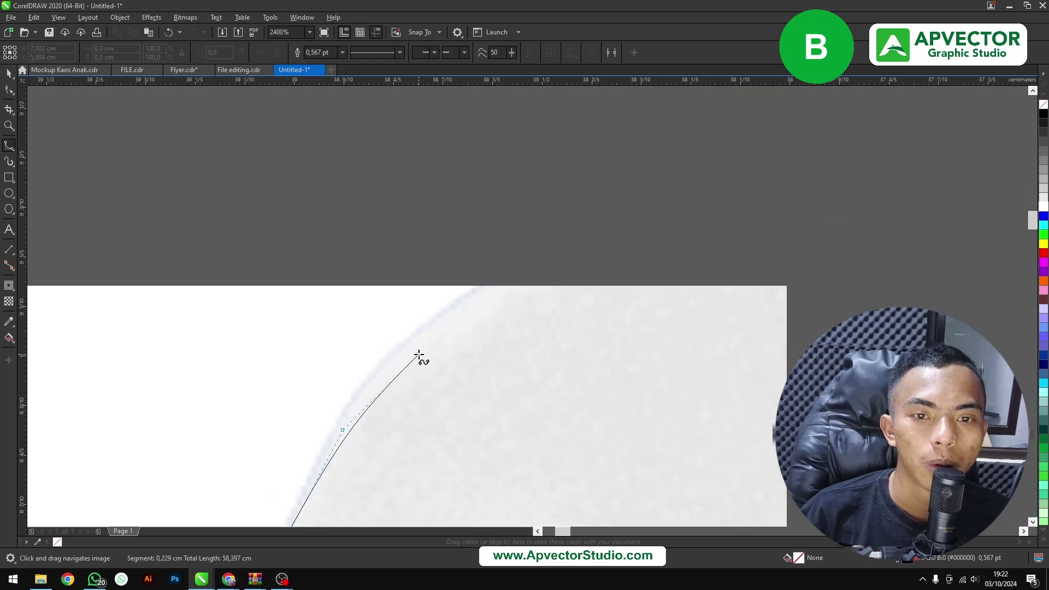
left_click(420, 338)
scroll(592, 220, "down", 2)
scroll(273, 363, "up", 2)
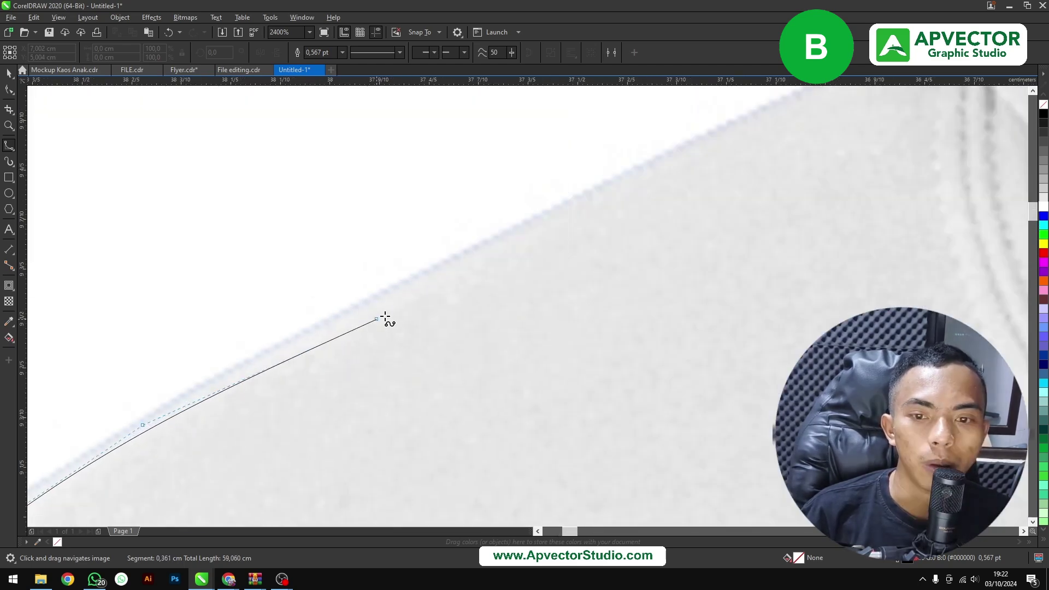
left_click(386, 316)
scroll(627, 206, "down", 2)
scroll(463, 284, "up", 2)
Continue the outline around the hood and its crown, closing it on the start point.
left_click(503, 247)
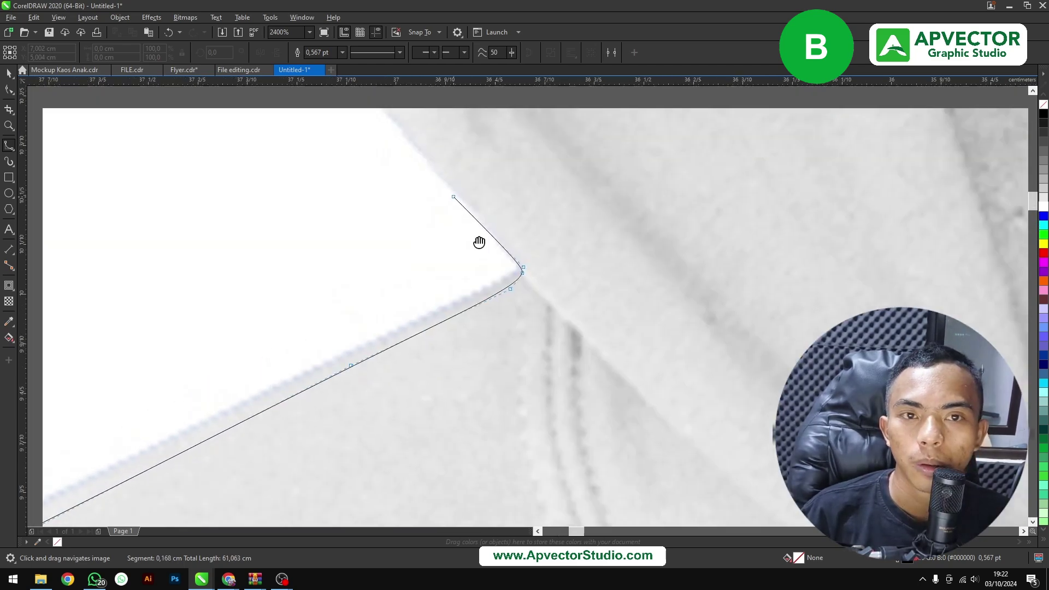
scroll(478, 241, "down", 1)
left_click(497, 296)
left_click(481, 258)
scroll(483, 229, "down", 1)
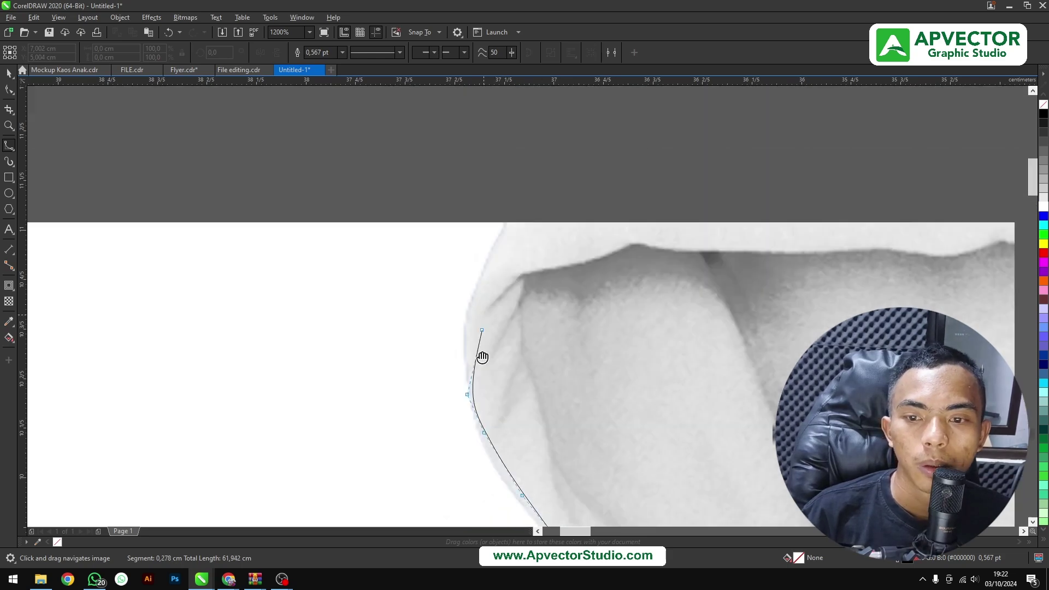
scroll(481, 355, "up", 1)
left_click(572, 184)
scroll(573, 184, "down", 1)
scroll(482, 379, "up", 1)
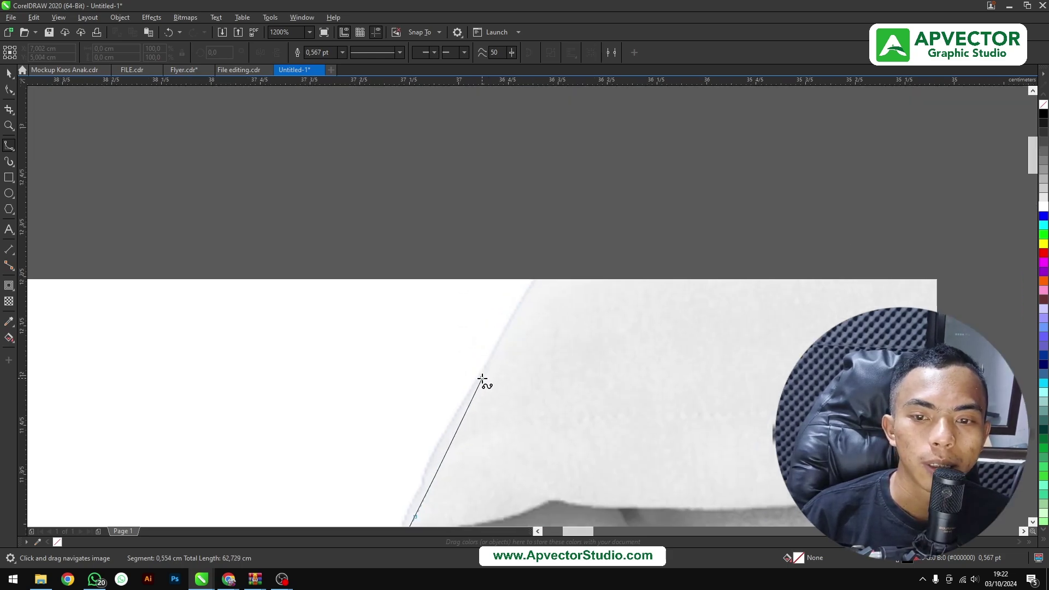
left_click(527, 314)
scroll(540, 308, "down", 1)
scroll(461, 297, "up", 1)
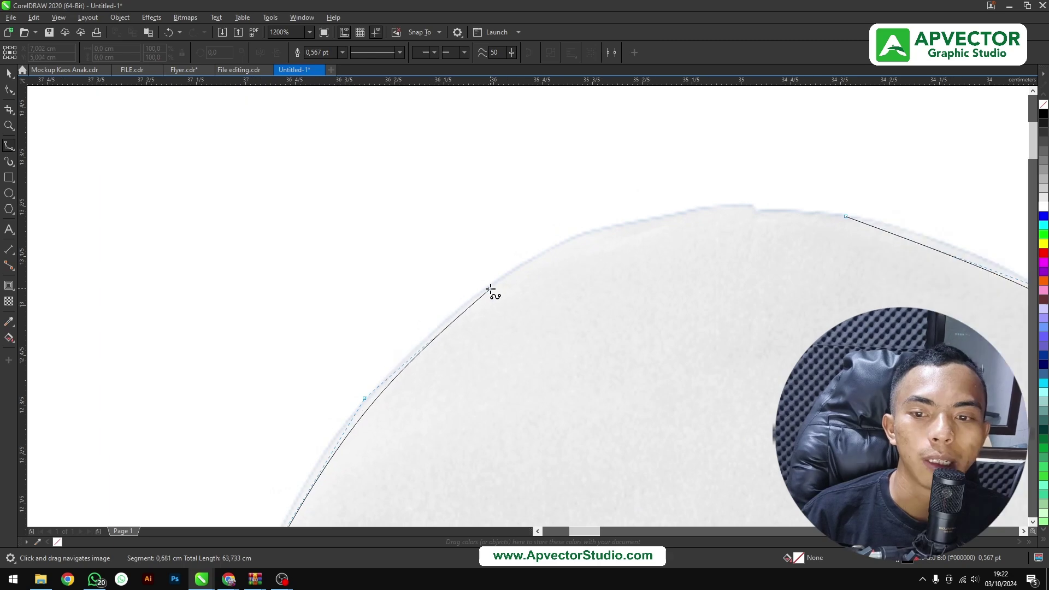
left_click(492, 288)
left_click(583, 236)
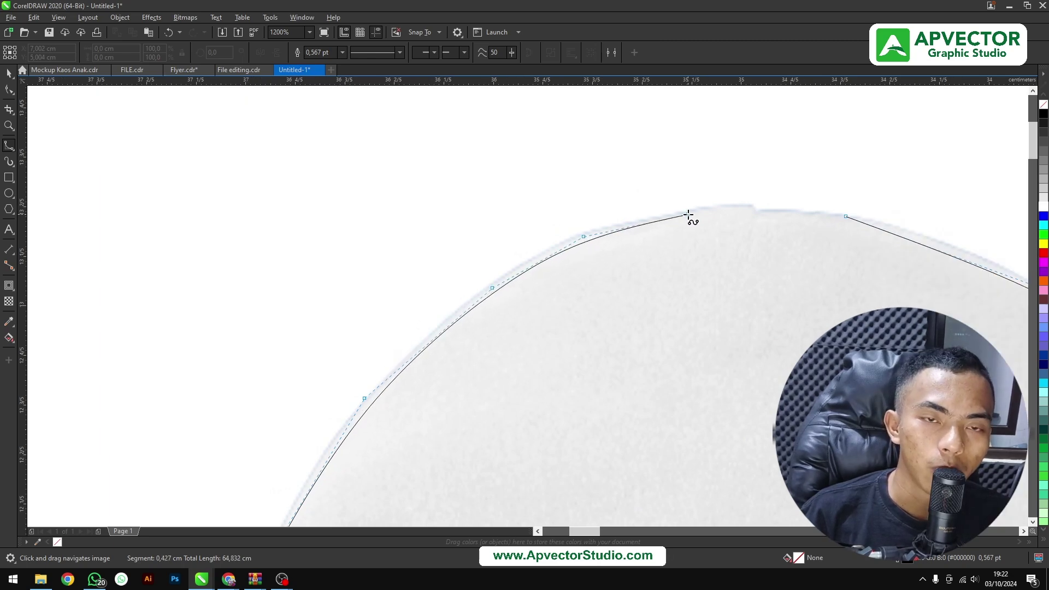
scroll(702, 212, "down", 1)
scroll(713, 214, "up", 1)
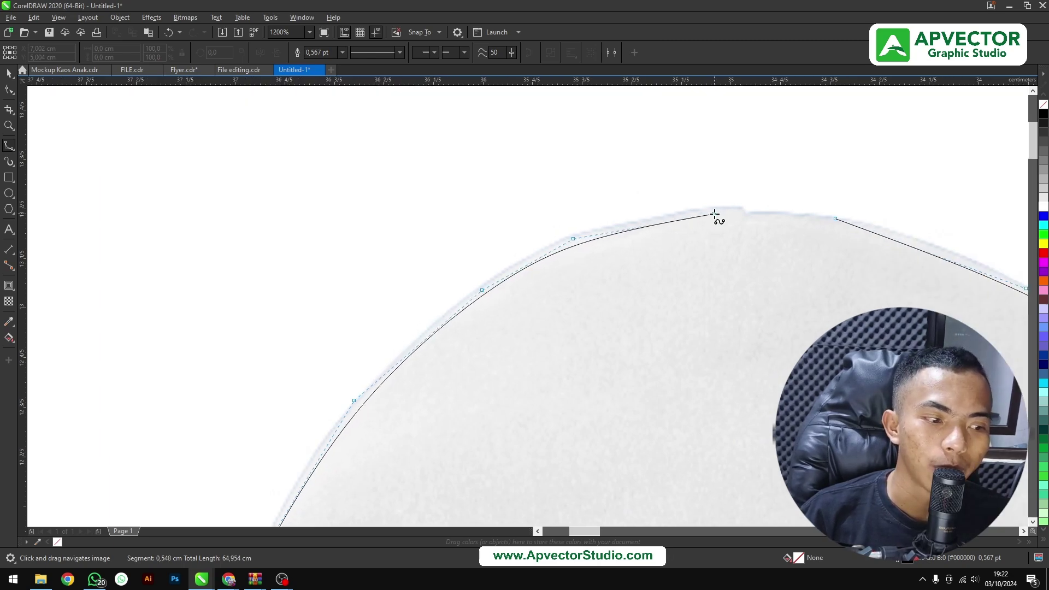
scroll(713, 214, "down", 1)
scroll(714, 214, "up", 1)
left_click(666, 223)
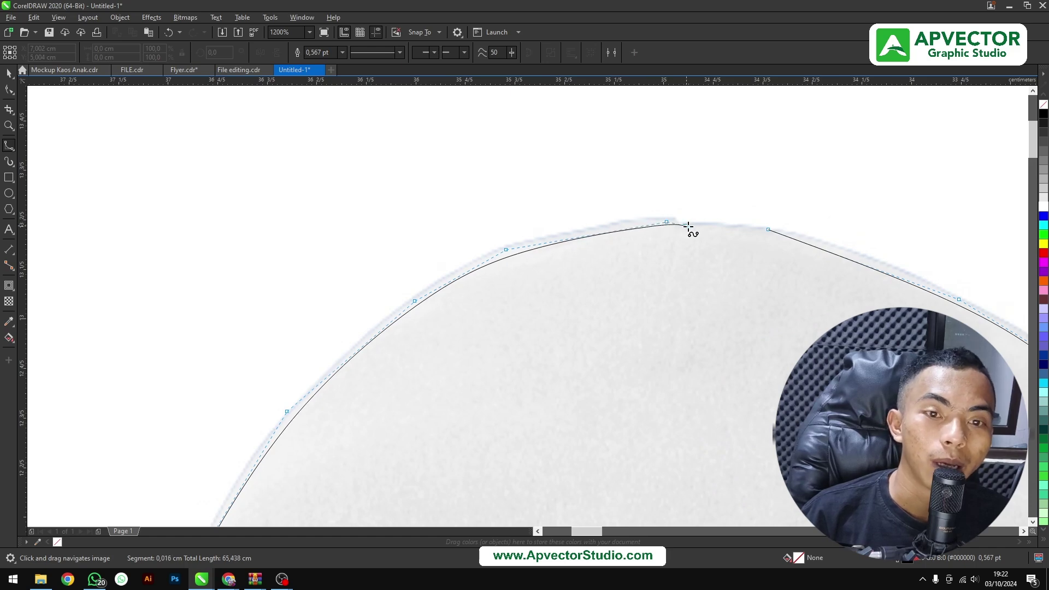
left_click(714, 233)
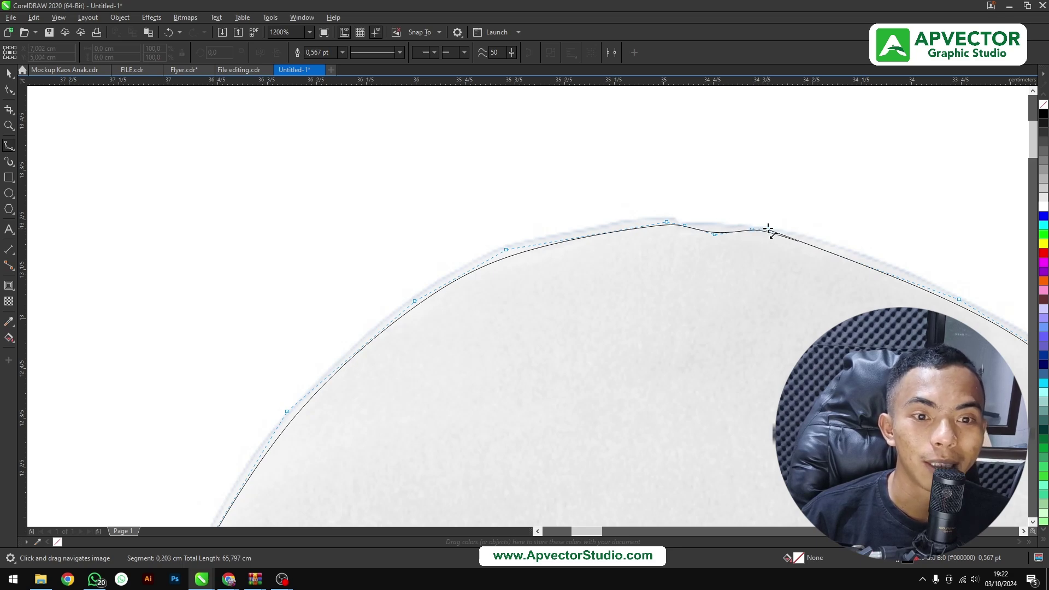
left_click(768, 228)
scroll(744, 225, "down", 3)
scroll(698, 227, "down", 3)
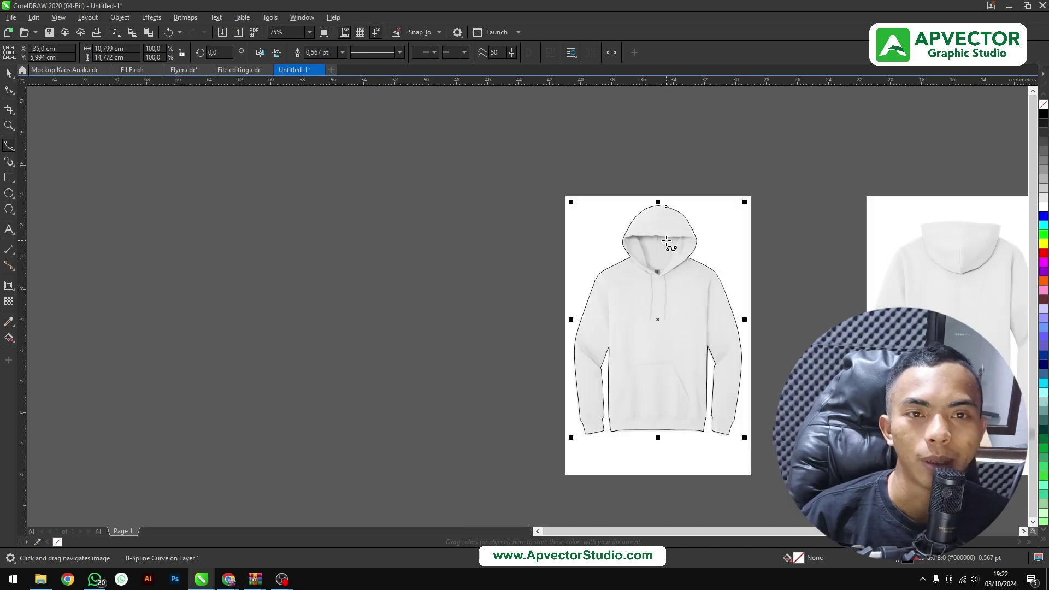
scroll(664, 243, "down", 2)
scroll(664, 243, "up", 2)
left_click(7, 74)
scroll(569, 159, "down", 2)
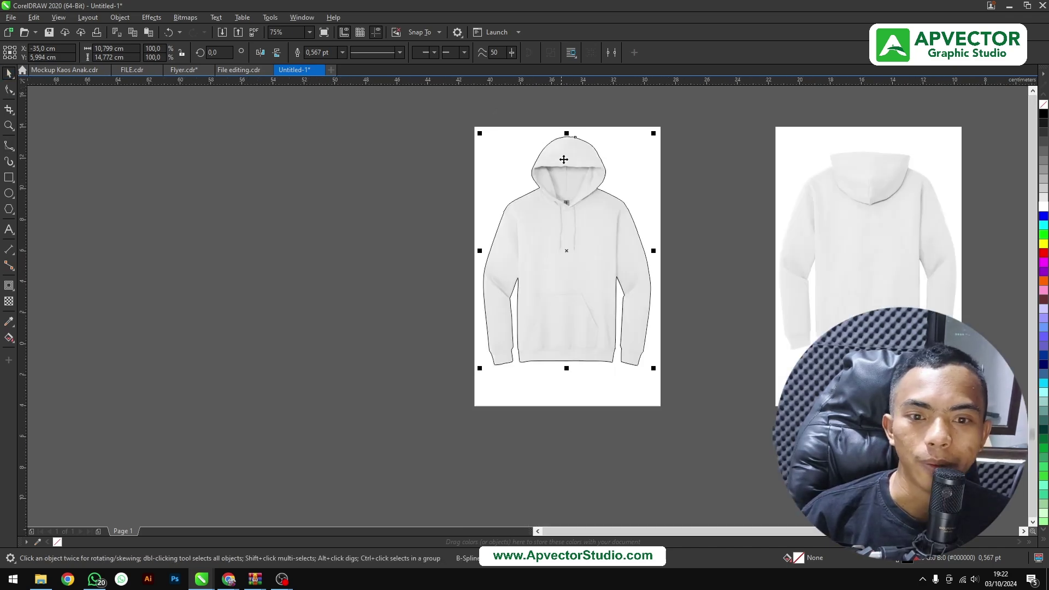
scroll(650, 179, "up", 2)
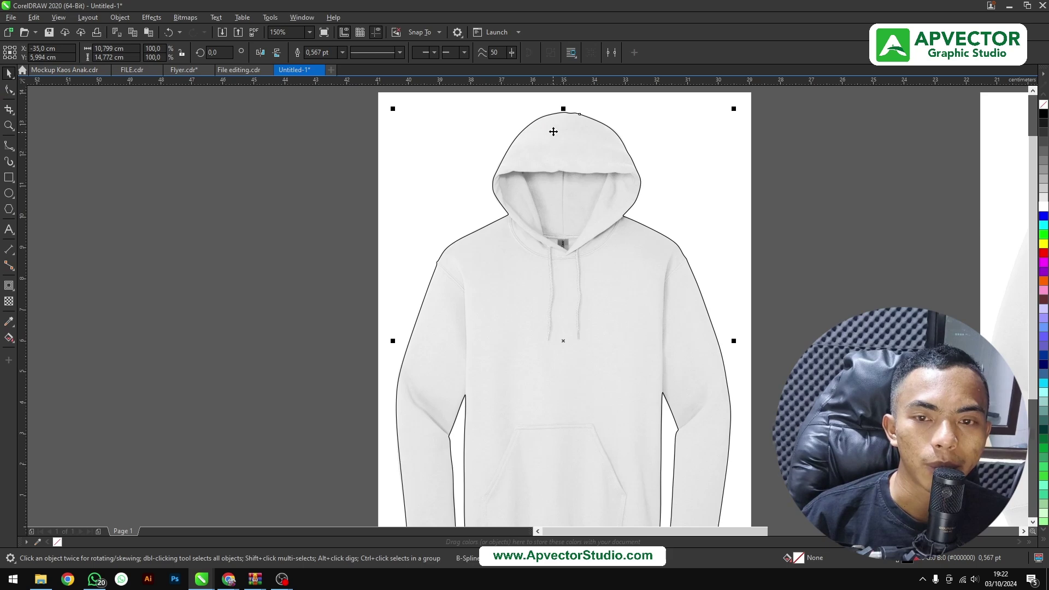
scroll(577, 113, "up", 2)
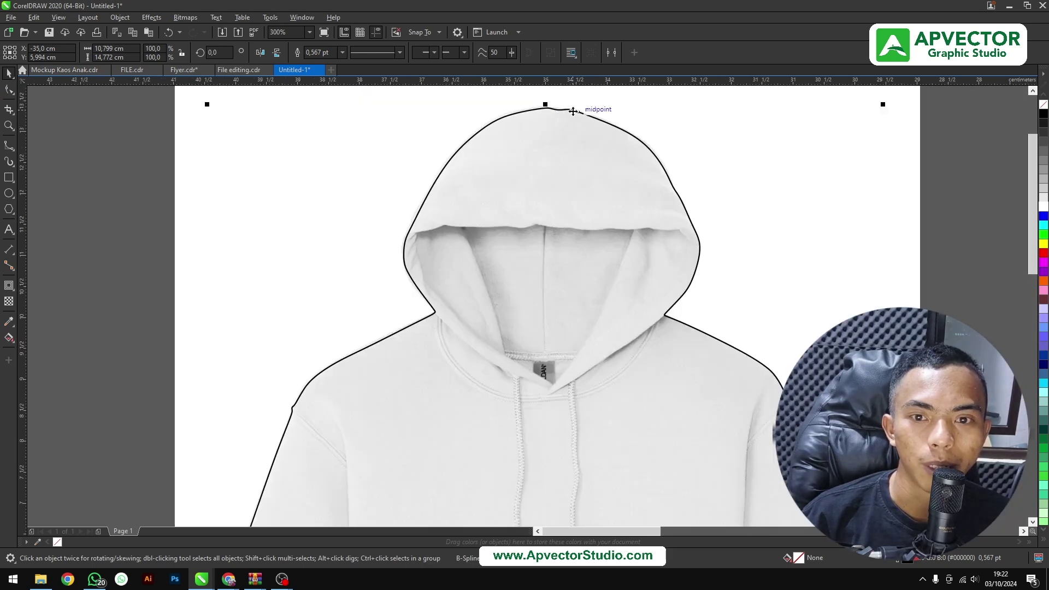
scroll(586, 120, "down", 2)
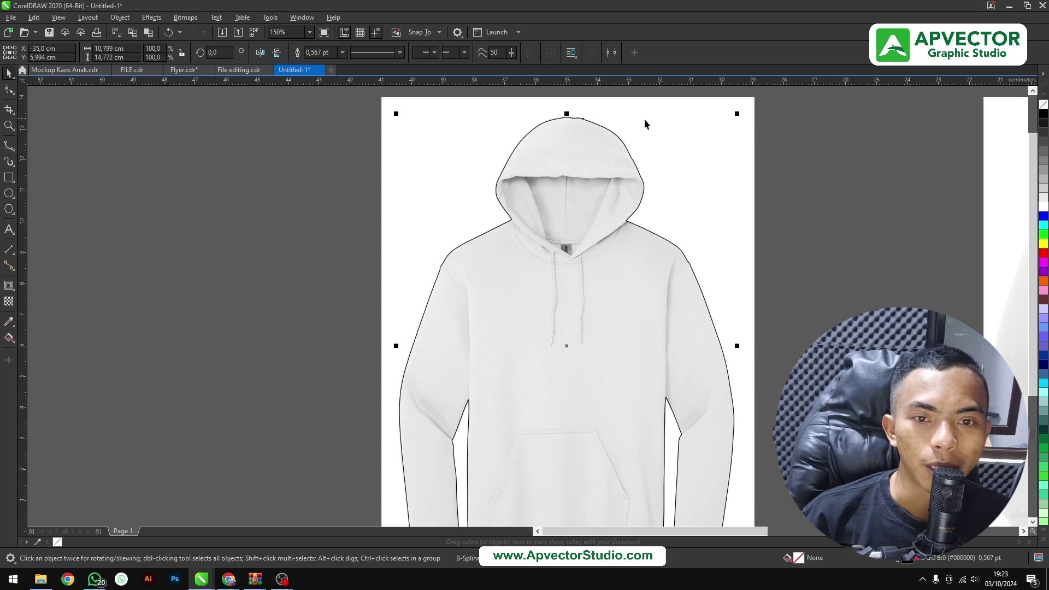
Unlock the front hoodie photo from its right-click menu.
left_click(672, 130)
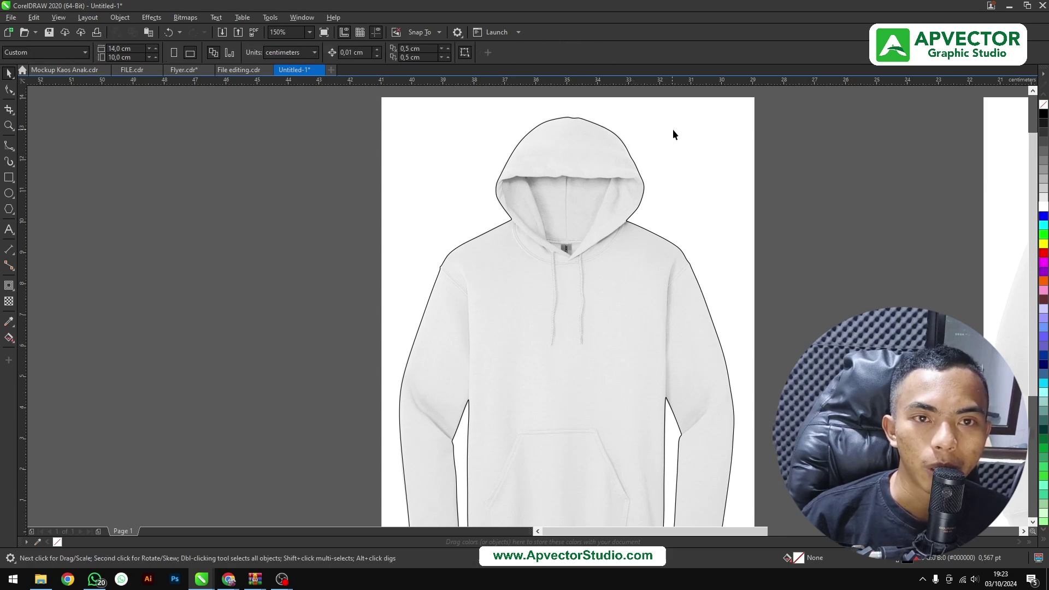
right_click(675, 130)
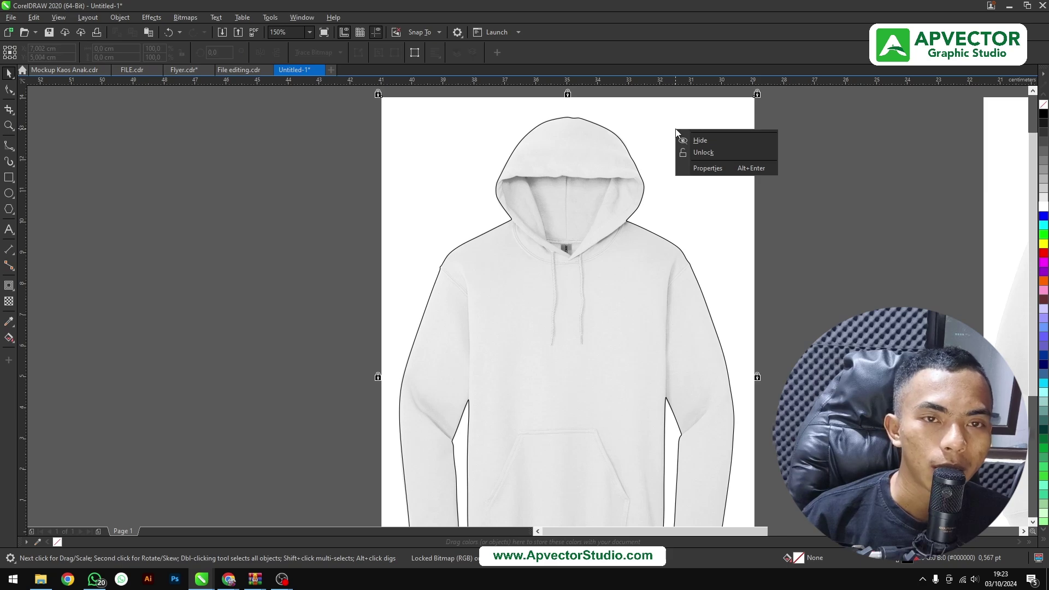
left_click(692, 153)
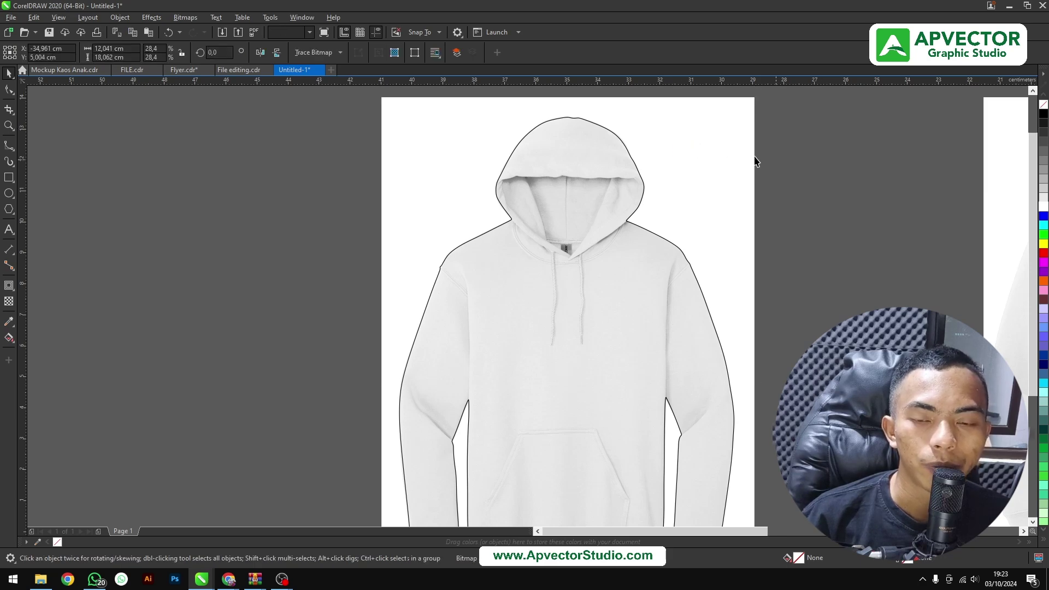
Intersect the hoodie photo with the traced outline to crop it to the hoodie shape.
left_click(604, 153)
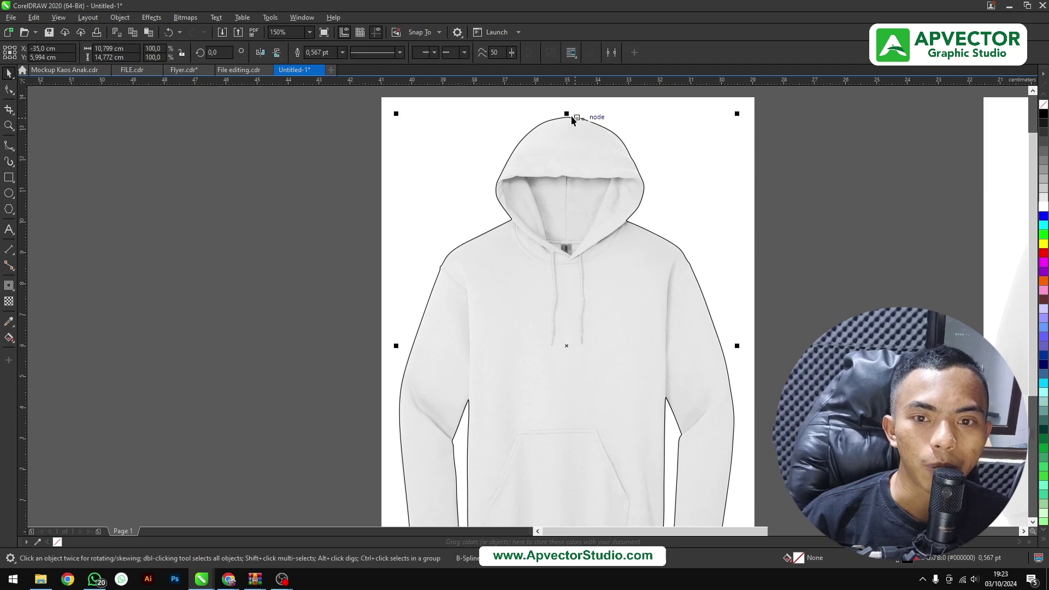
left_click(657, 132, "shift")
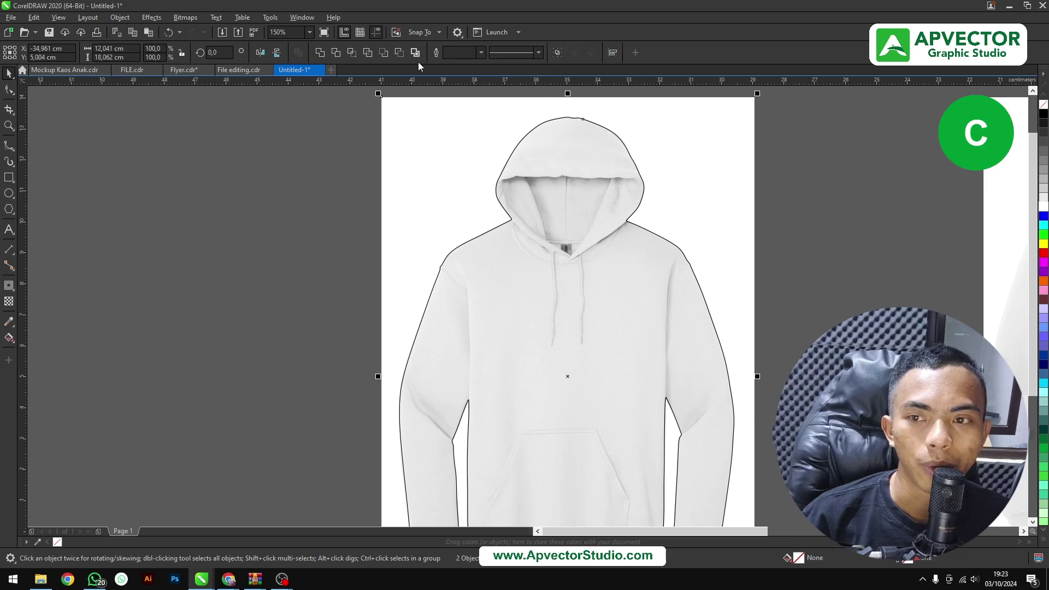
left_click(355, 53)
scroll(604, 128, "down", 2)
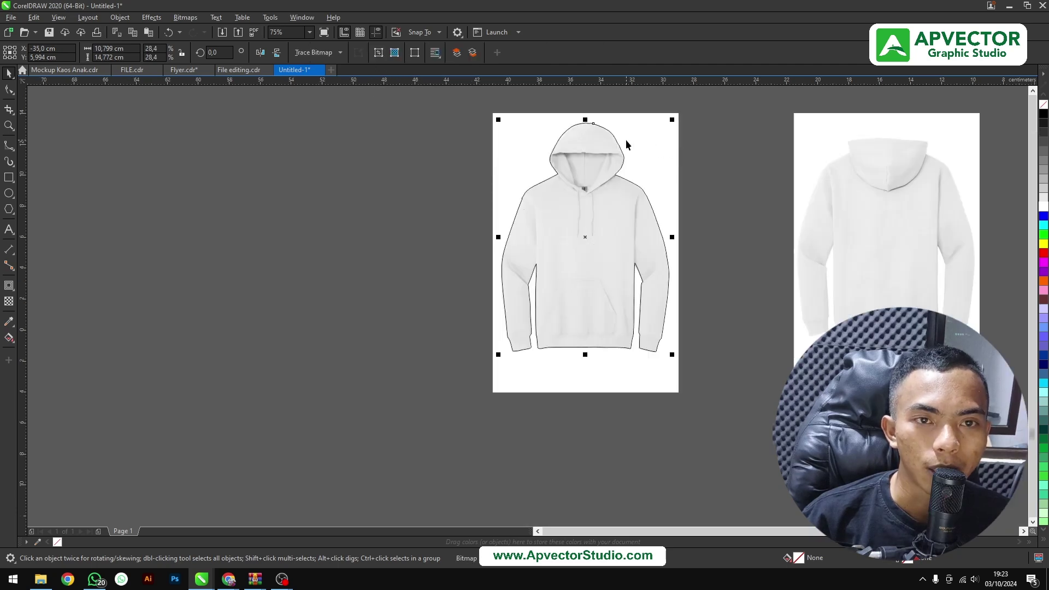
Move the original uncropped photo off to the left of the cut-out hoodie.
left_click_drag(626, 143, 763, 179)
left_click(813, 187)
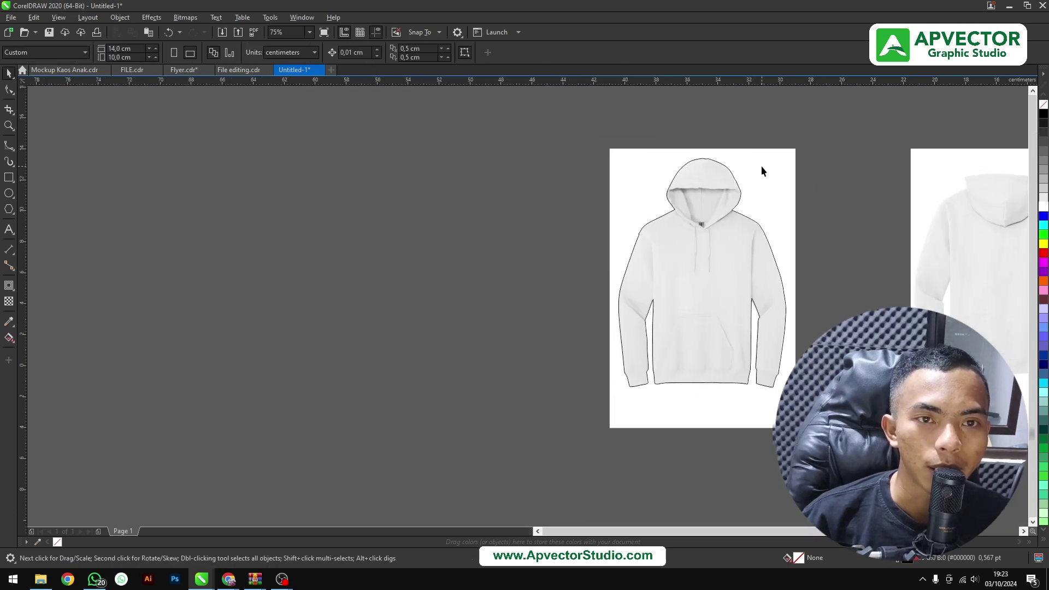
left_click_drag(762, 166, 565, 170)
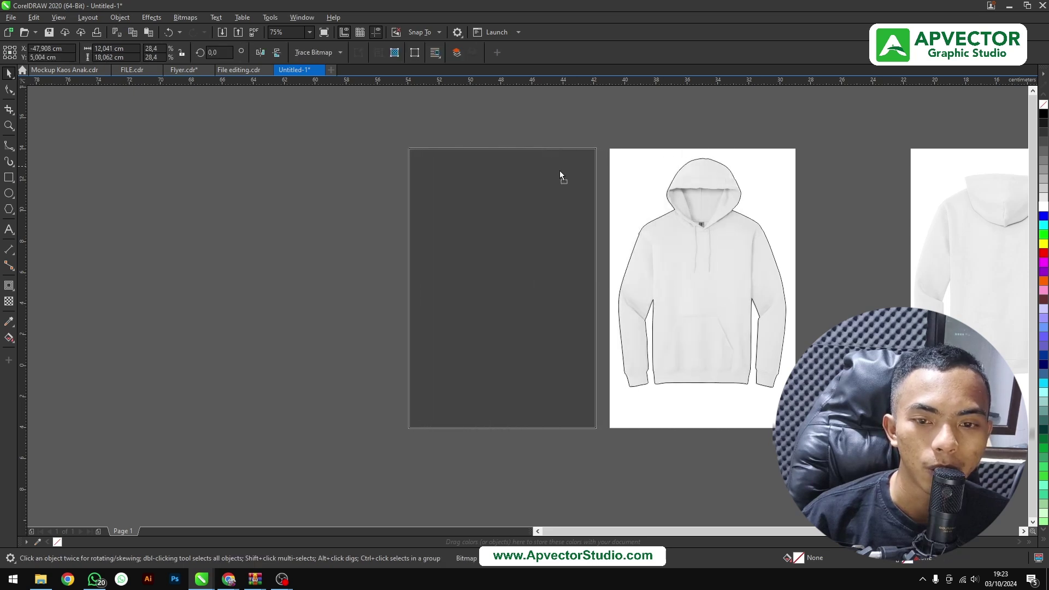
left_click_drag(564, 170, 556, 172)
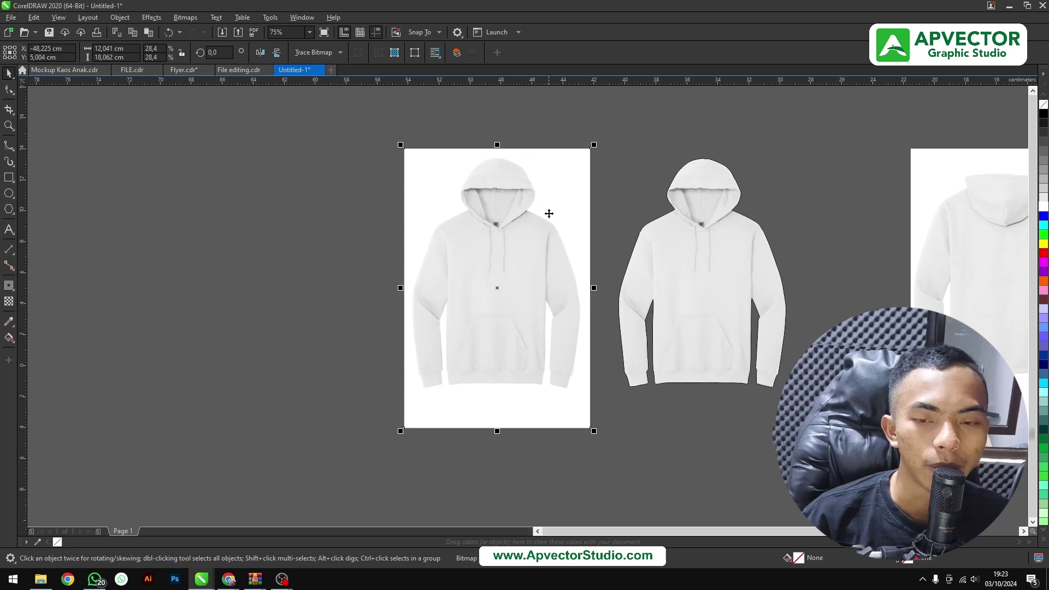
left_click_drag(547, 210, 421, 210)
key("Escape")
Nudge the traced outline right, then undo so it sits back over the hoodie edges.
scroll(710, 263, "up", 3)
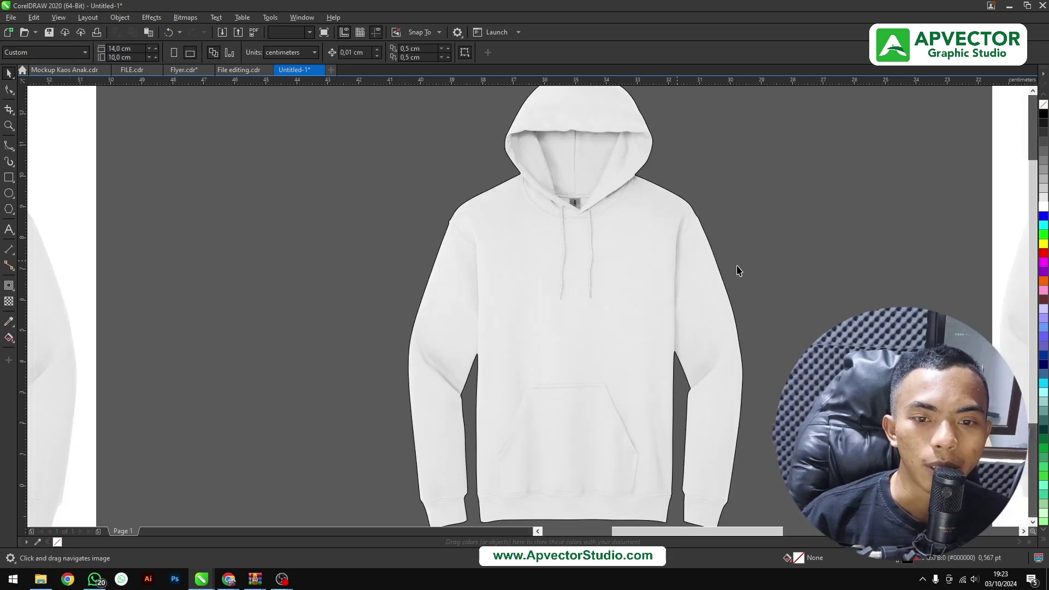
left_click(742, 255)
left_click_drag(759, 255, 774, 255)
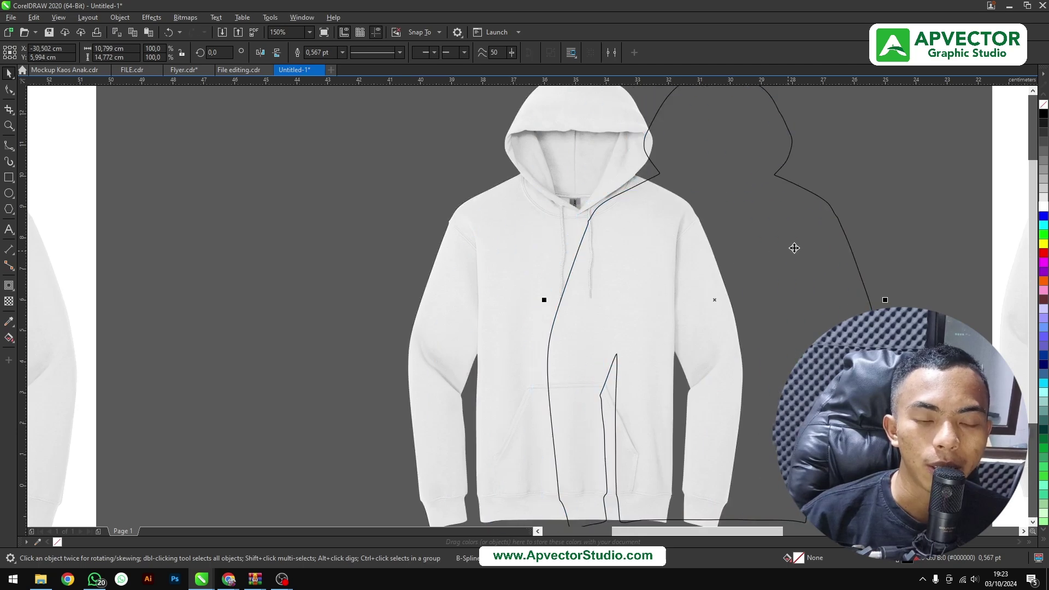
left_click(777, 224)
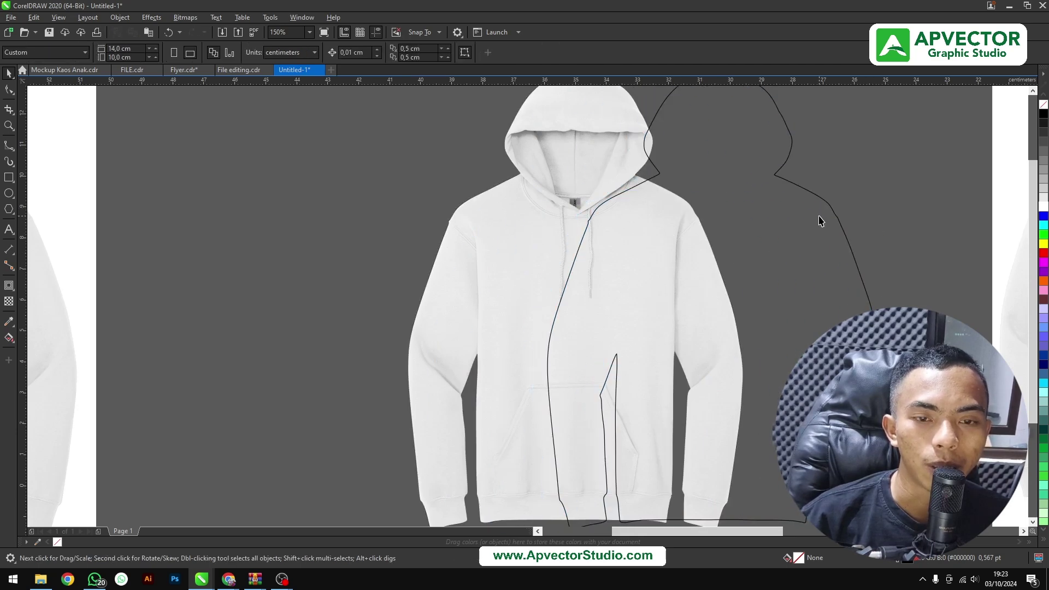
key("ctrl+z")
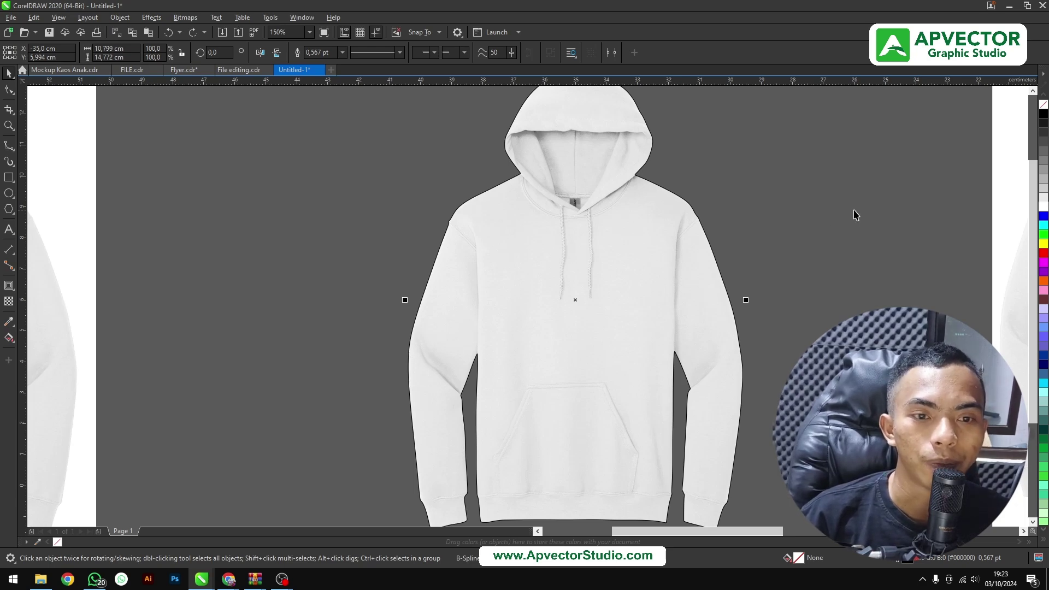
Fill the traced hoodie shape with solid red from the palette.
left_click(1044, 253)
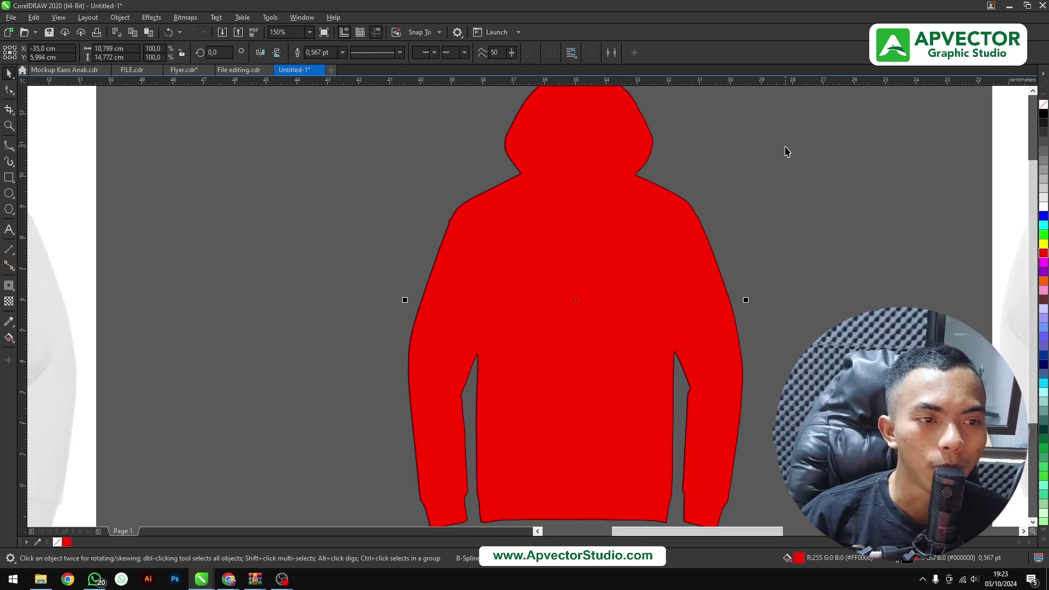
scroll(677, 142, "up", 2)
scroll(661, 128, "up", 2)
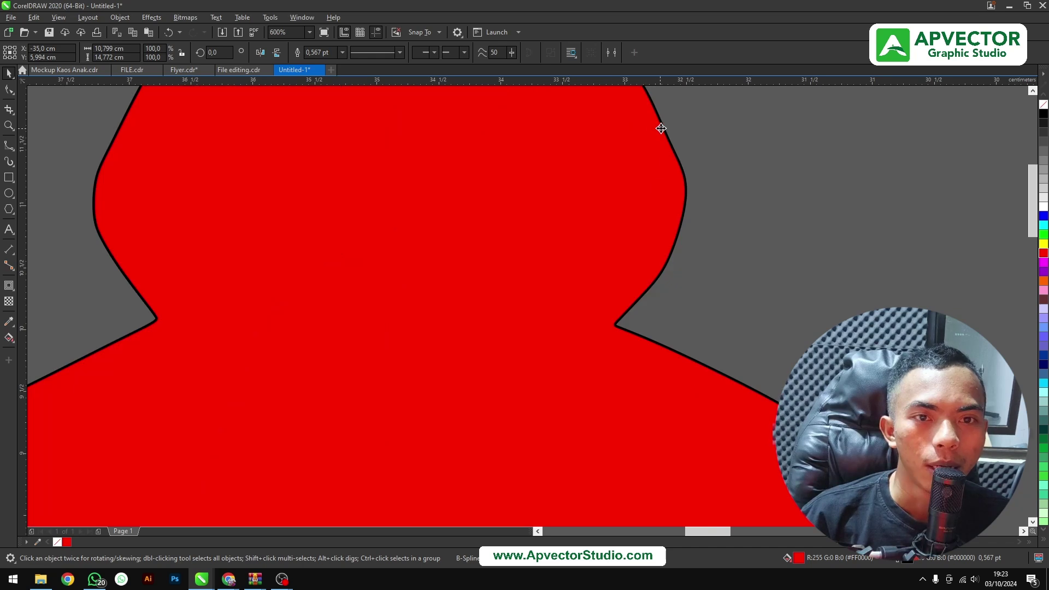
scroll(663, 126, "up", 2)
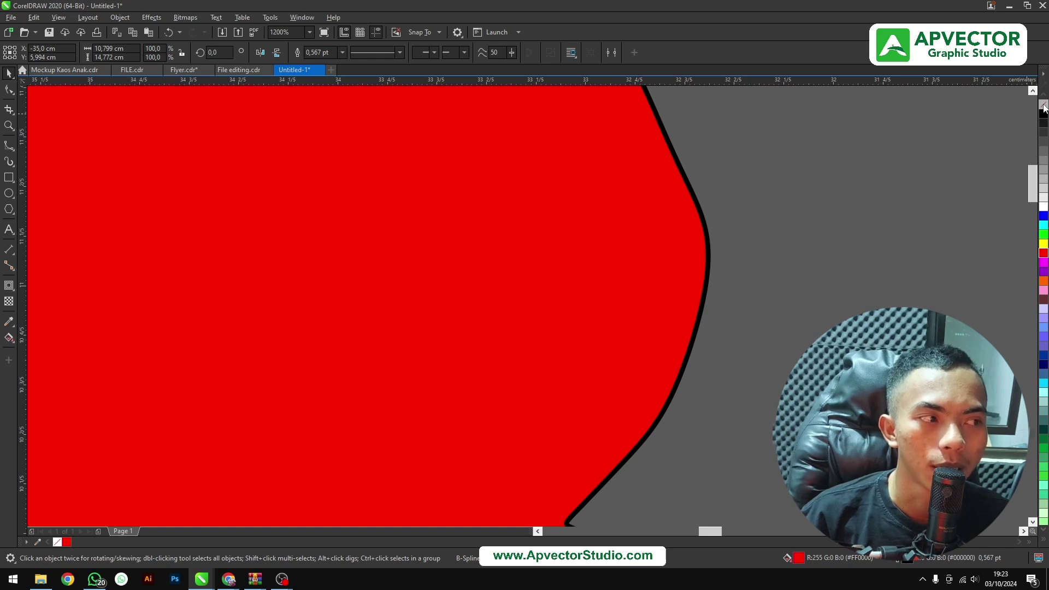
Remove the red shape's black outline using the no-colour swatch, then reselect it.
right_click(1043, 106)
left_click(747, 170)
scroll(592, 192, "down", 5)
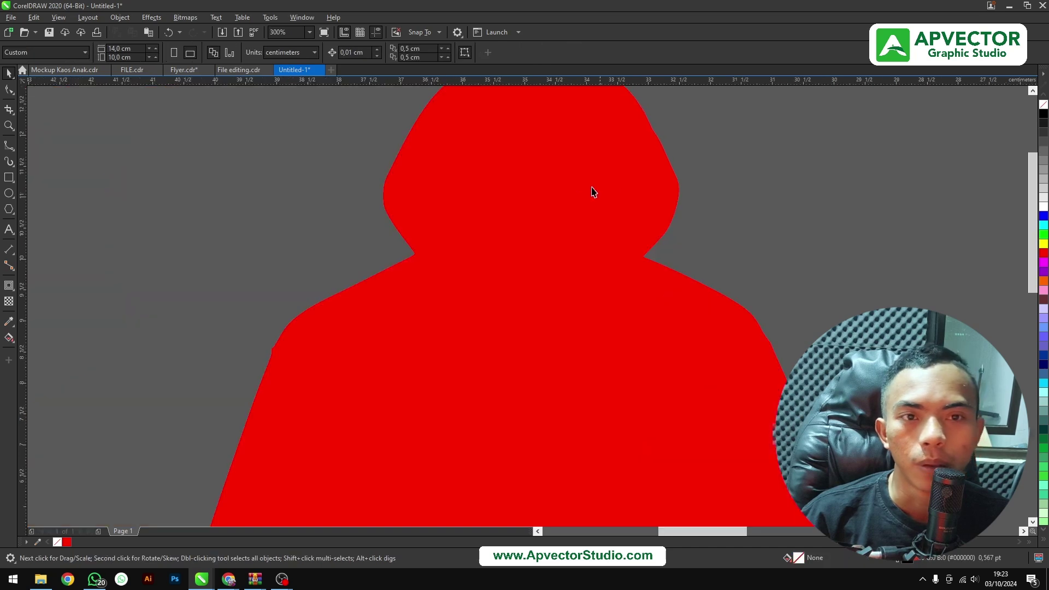
scroll(644, 178, "down", 1)
scroll(655, 171, "up", 1)
scroll(655, 207, "down", 1)
scroll(655, 208, "down", 2)
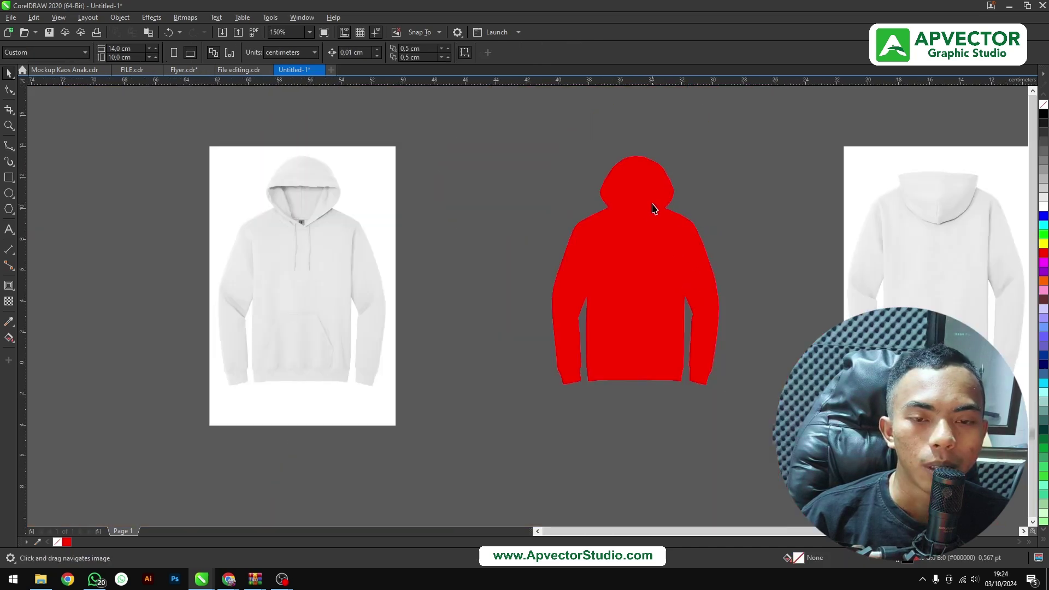
scroll(655, 206, "up", 2)
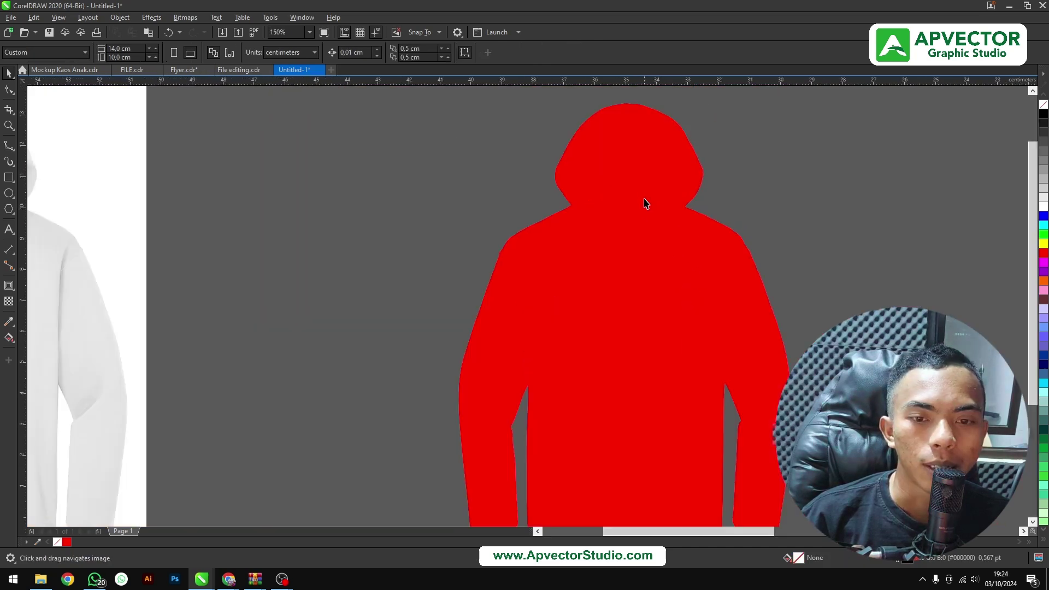
left_click(625, 159)
Send the red silhouette to the back of the page, behind the hoodie photo.
right_click(624, 157)
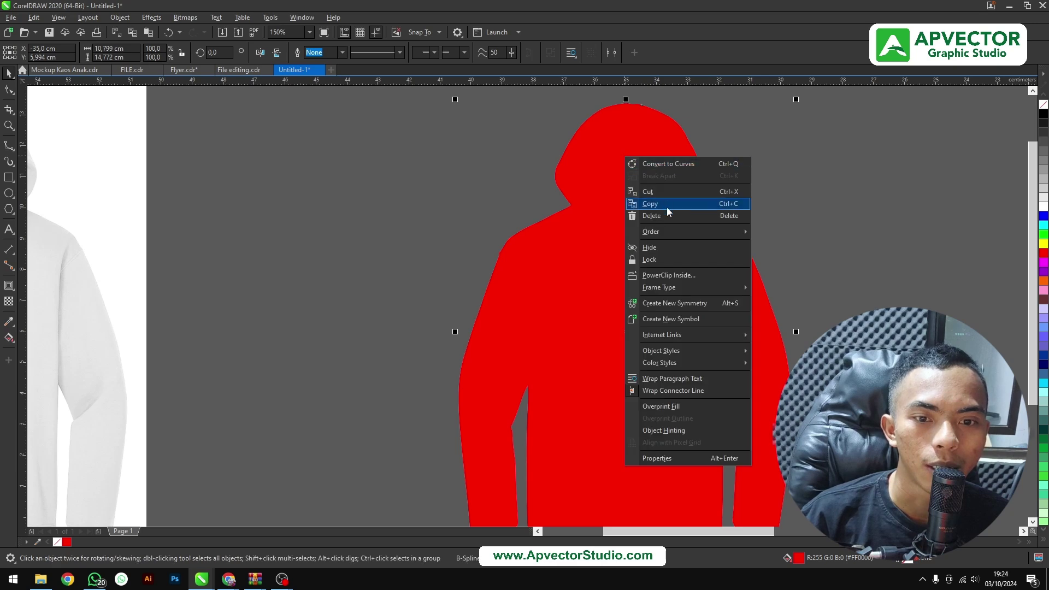
mouse_move(686, 231)
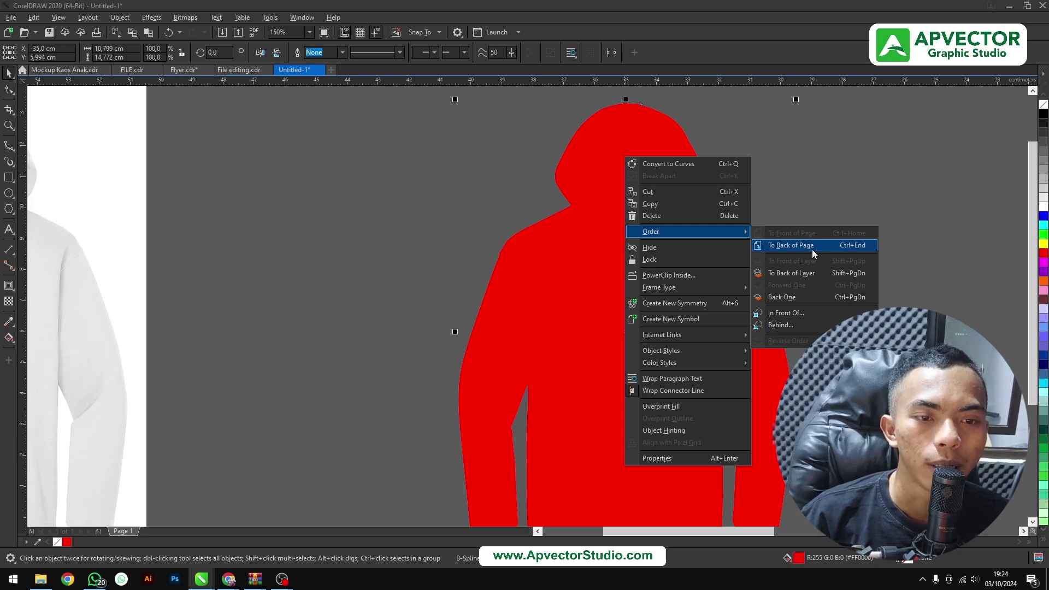
left_click(811, 245)
scroll(730, 182, "down", 3)
scroll(744, 213, "down", 3)
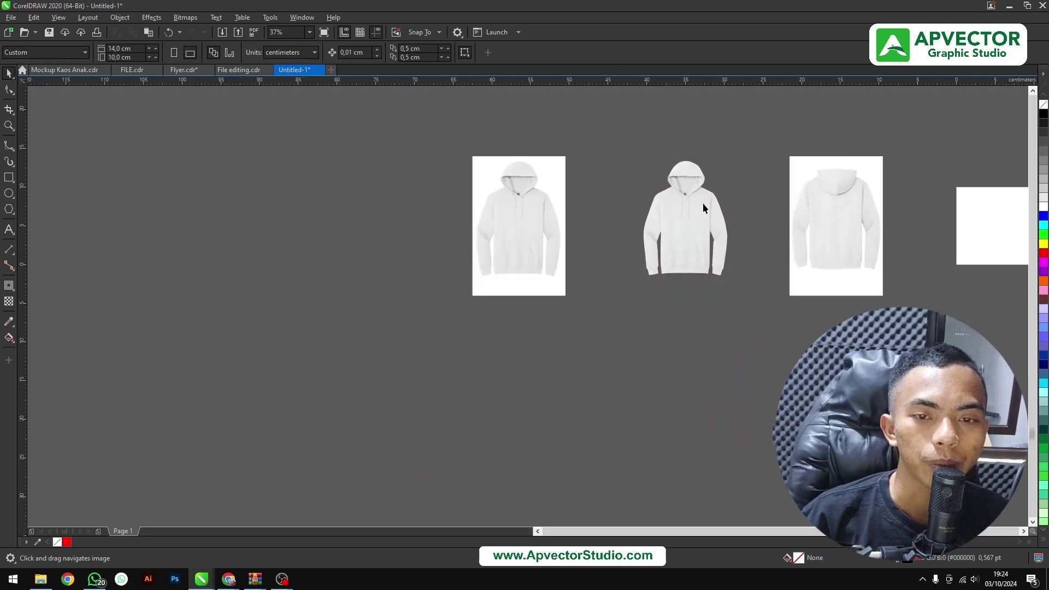
scroll(703, 208, "up", 2)
Select the photo and red silhouette together and move them up and left.
left_click_drag(616, 213, 765, 418)
left_click_drag(651, 300, 551, 131)
scroll(619, 166, "up", 3)
scroll(675, 229, "up", 2)
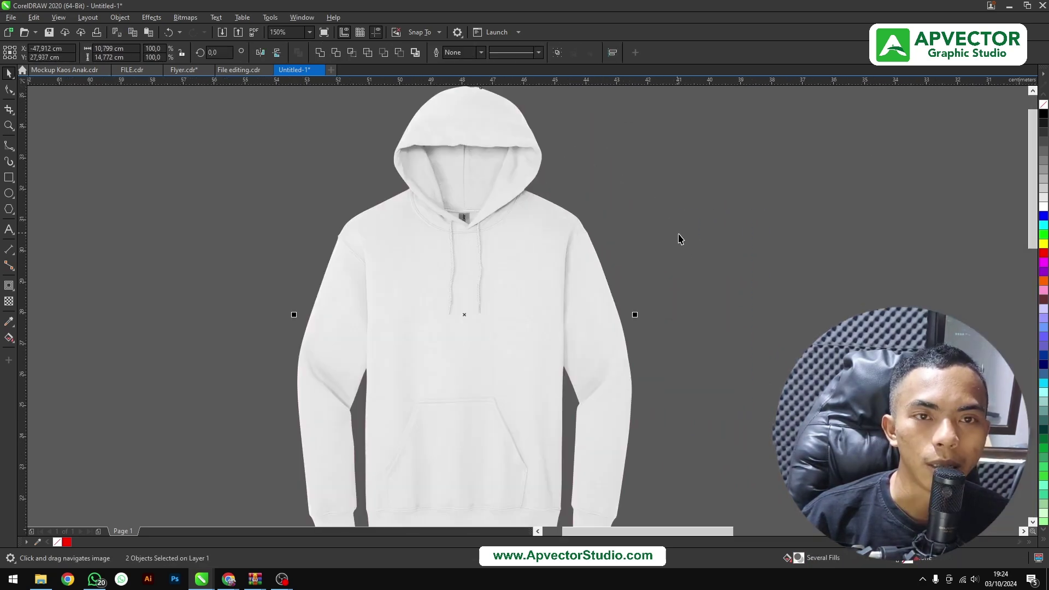
scroll(677, 234, "down", 2)
left_click(658, 237)
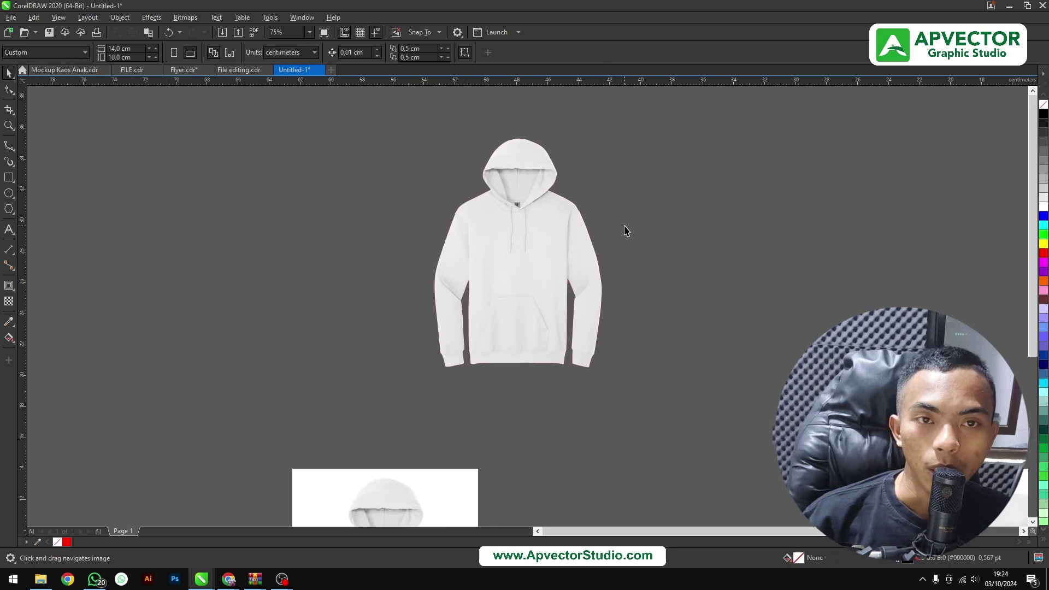
scroll(625, 231, "up", 1)
scroll(579, 236, "down", 1)
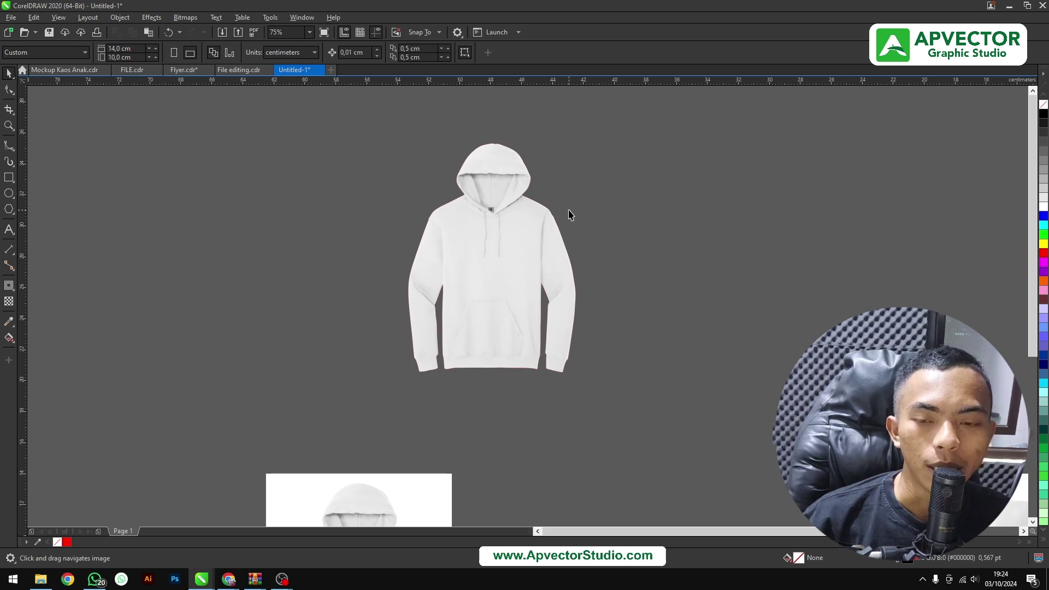
Drop two copies of the hoodie side by side to its right.
left_click_drag(531, 225, 706, 224)
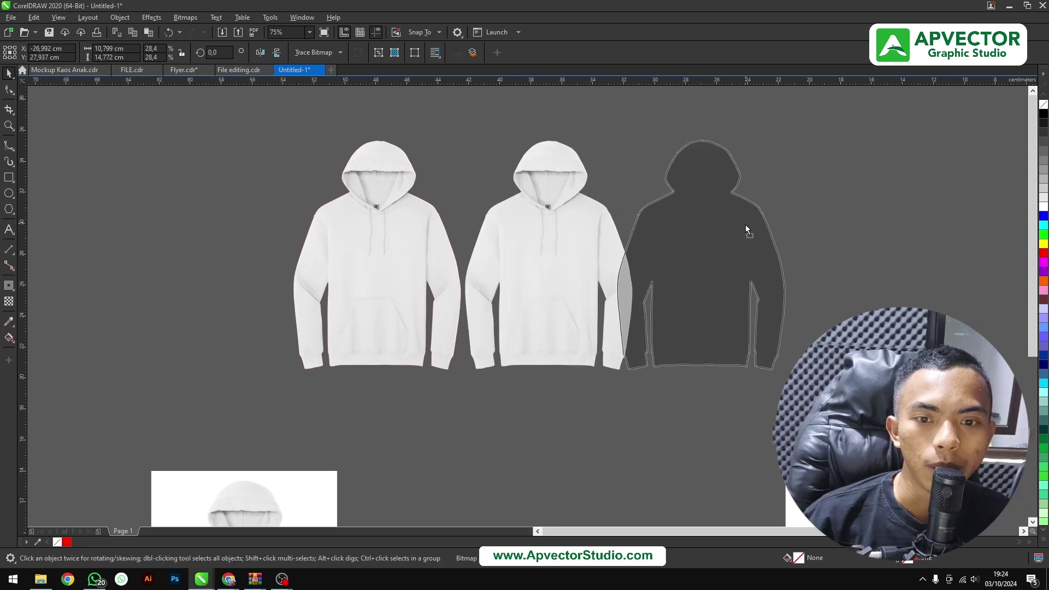
left_click_drag(593, 223, 765, 228)
left_click_drag(593, 378, 648, 355)
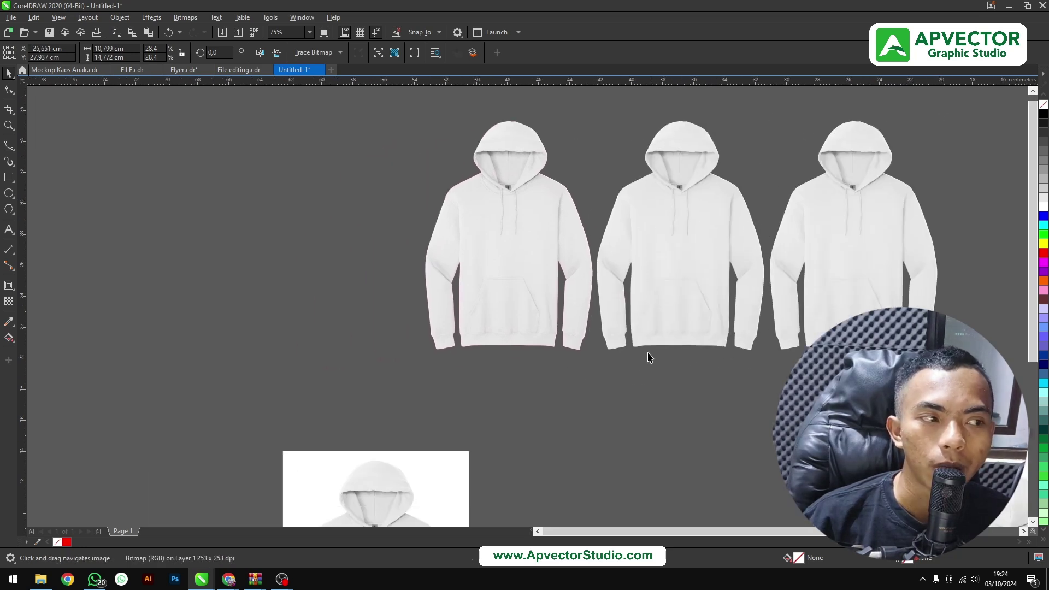
Trace a closed Bezier outline around the first hoodie's neck label, then select it with the photo.
scroll(519, 237, "up", 2)
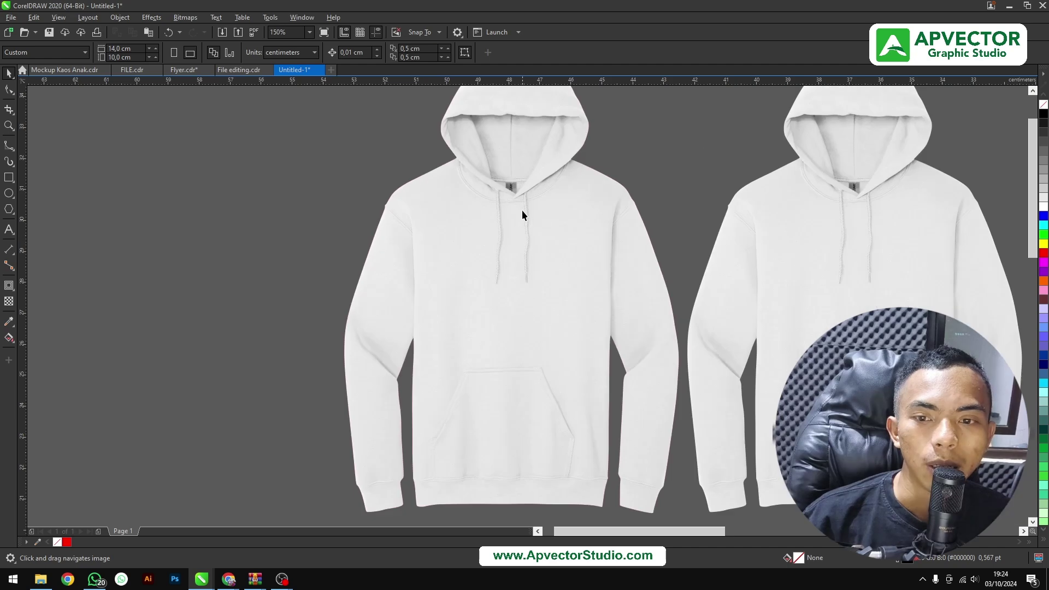
scroll(522, 210, "up", 2)
scroll(521, 181, "up", 2)
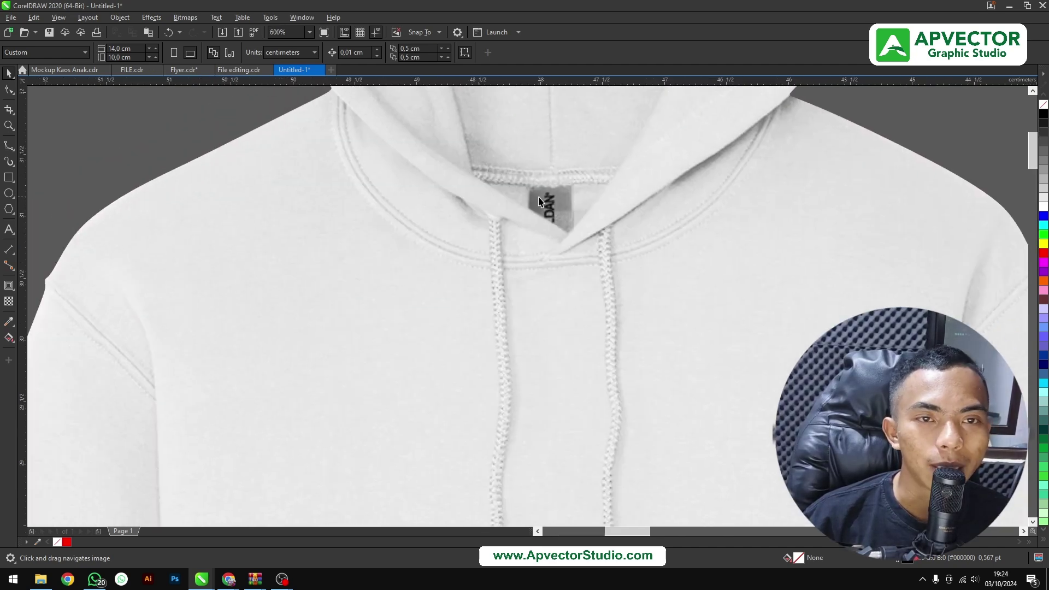
scroll(530, 193, "up", 2)
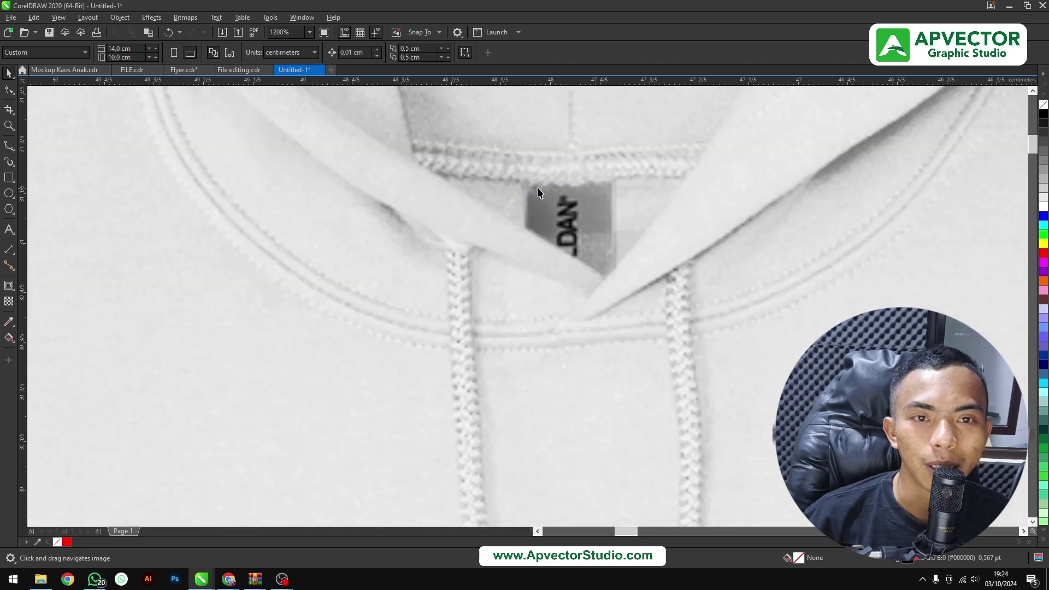
scroll(562, 197, "up", 2)
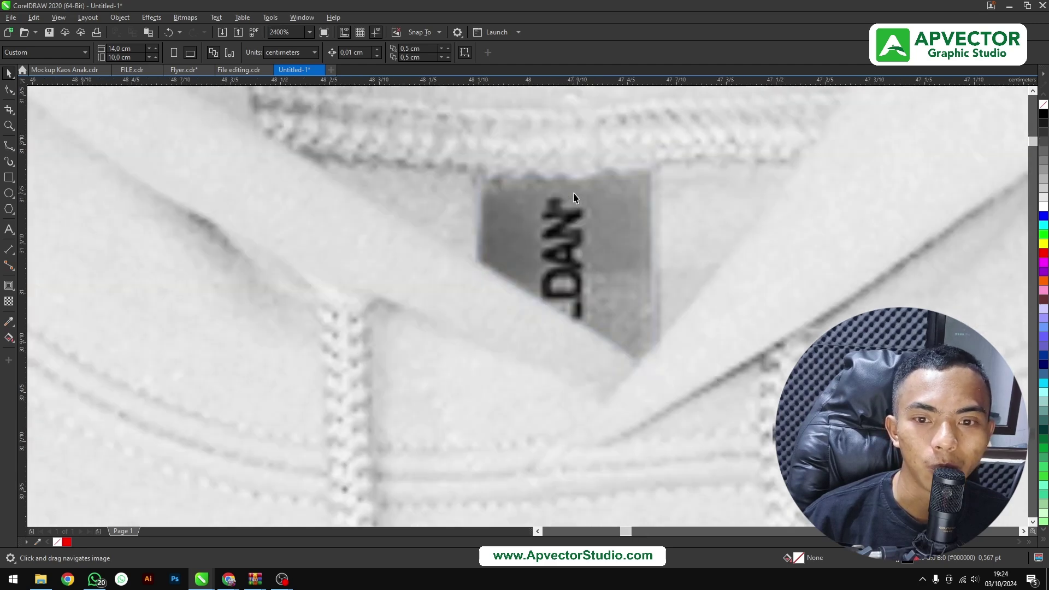
left_click(6, 148)
scroll(533, 158, "up", 1)
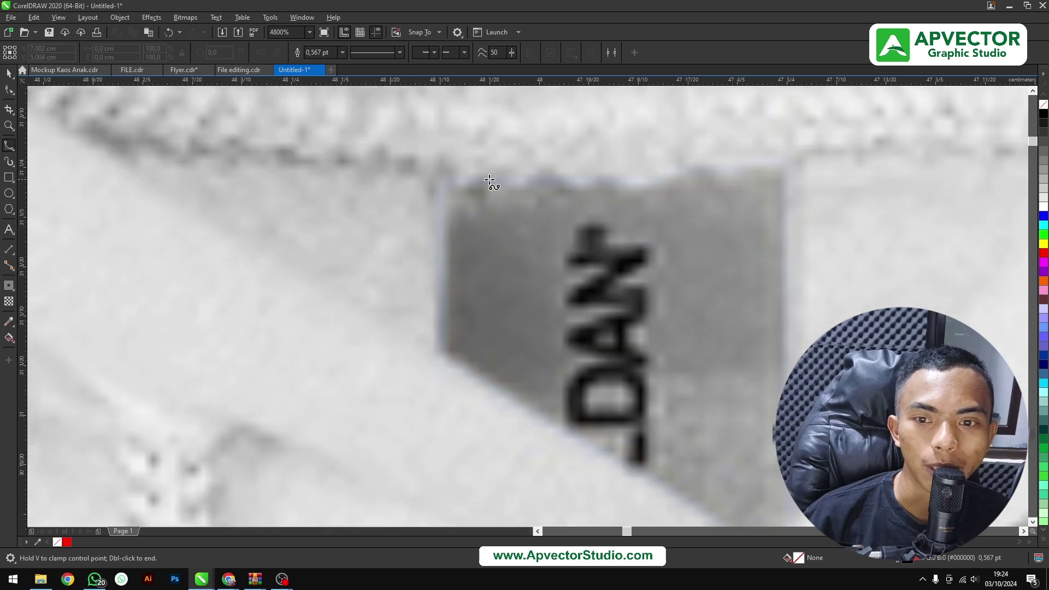
left_click(784, 159)
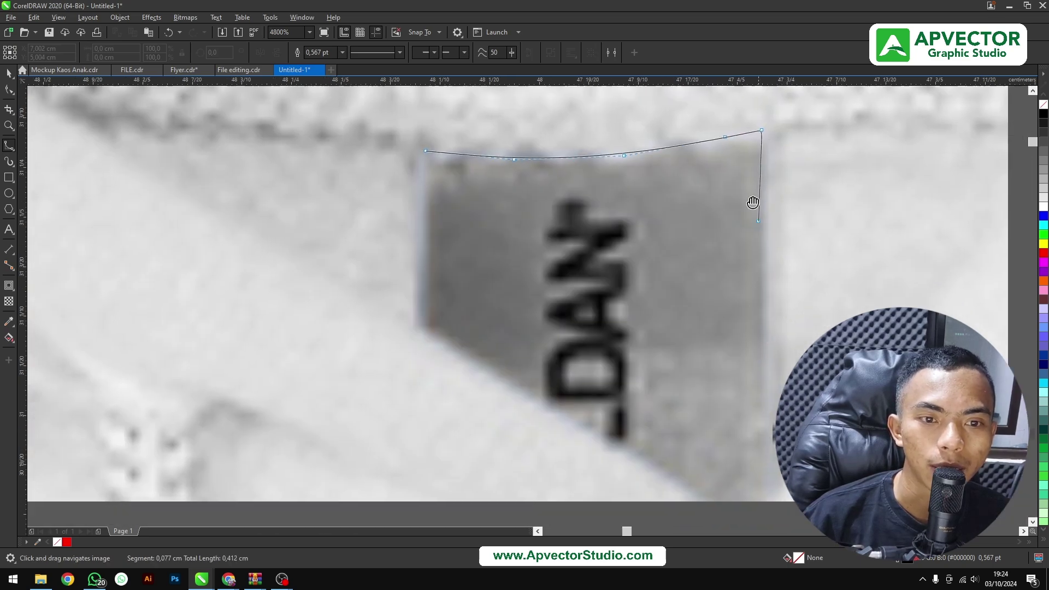
left_click(747, 384)
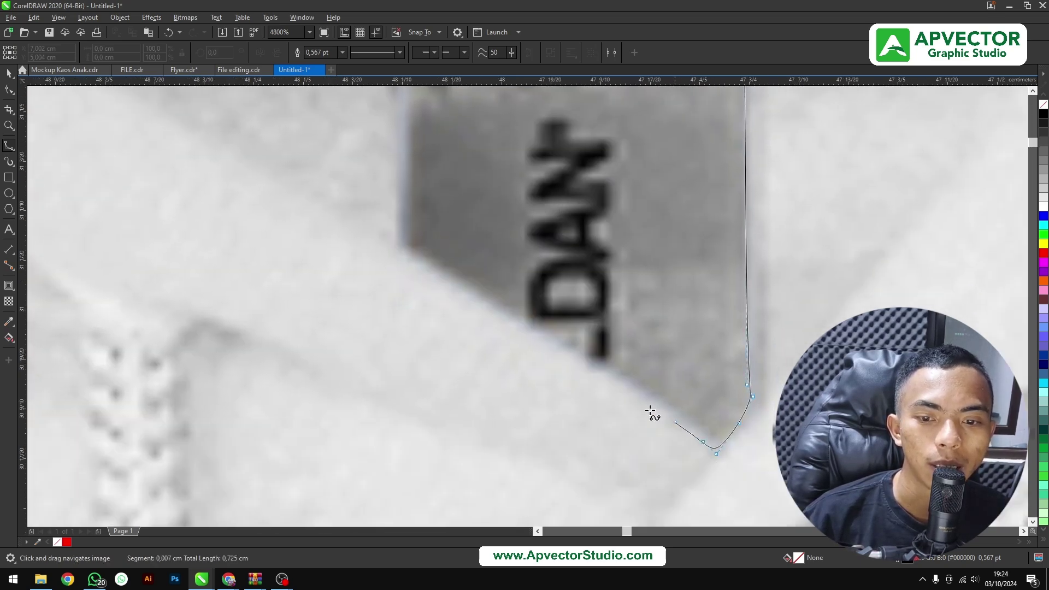
left_click(402, 253)
scroll(426, 278, "up", 3)
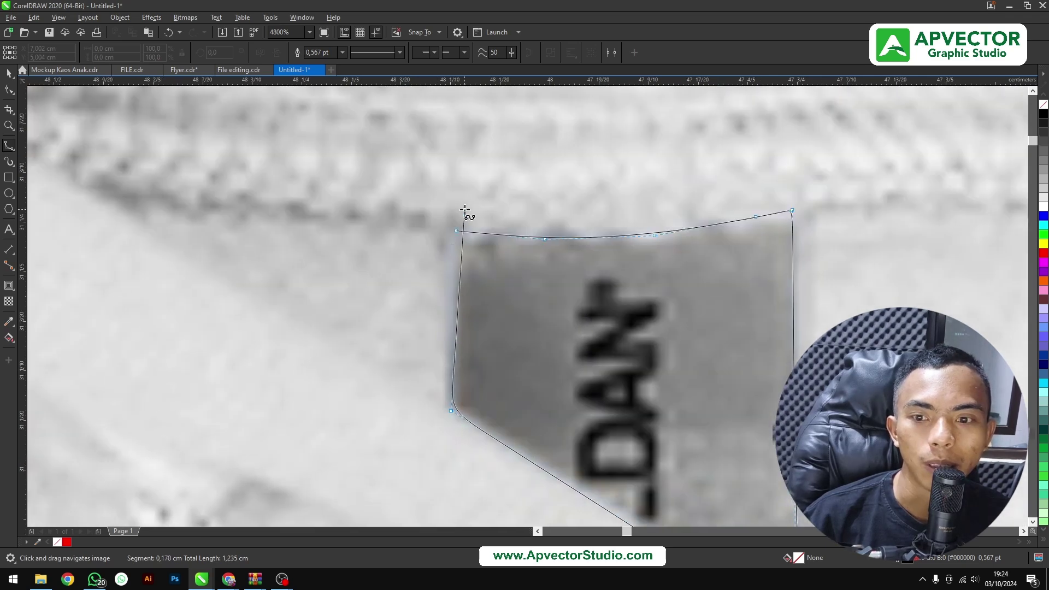
scroll(464, 210, "up", 1)
left_click(449, 247)
scroll(465, 226, "down", 3)
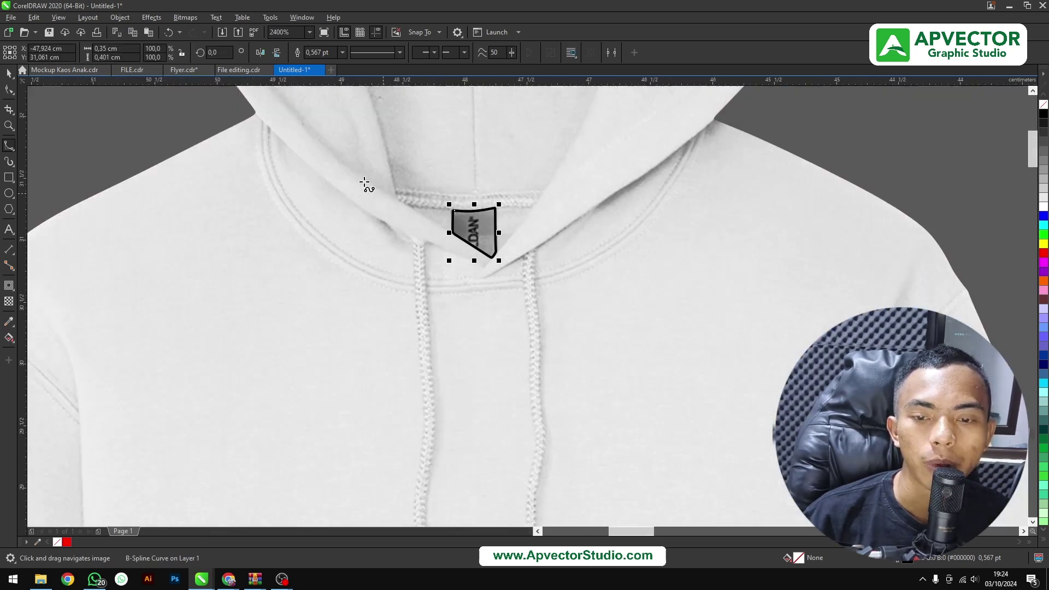
left_click(9, 73)
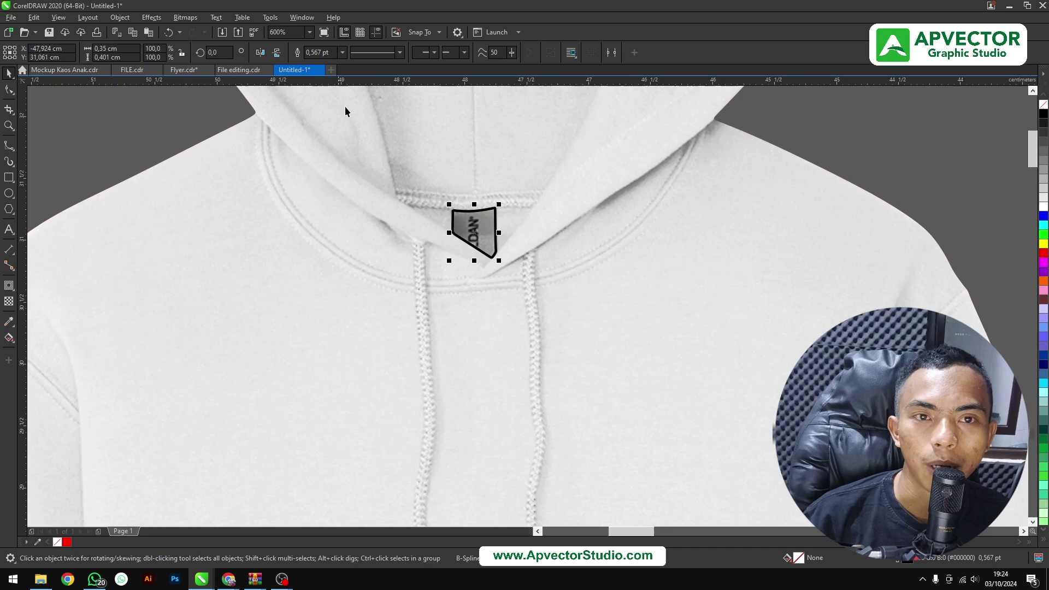
left_click(423, 130, "shift")
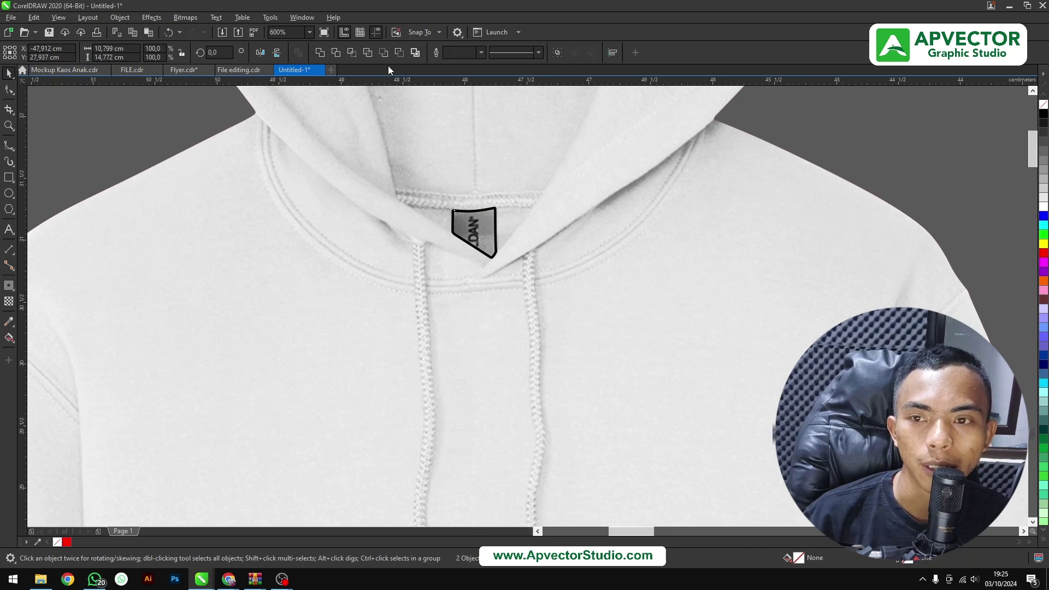
Intersect the label outline with the photo and move the cut-out label piece right.
left_click(352, 52)
mouse_move(497, 237)
left_mouse_down()
mouse_move(599, 237)
mouse_move(495, 216)
mouse_move(551, 228)
left_mouse_up()
scroll(574, 235, "up", 2)
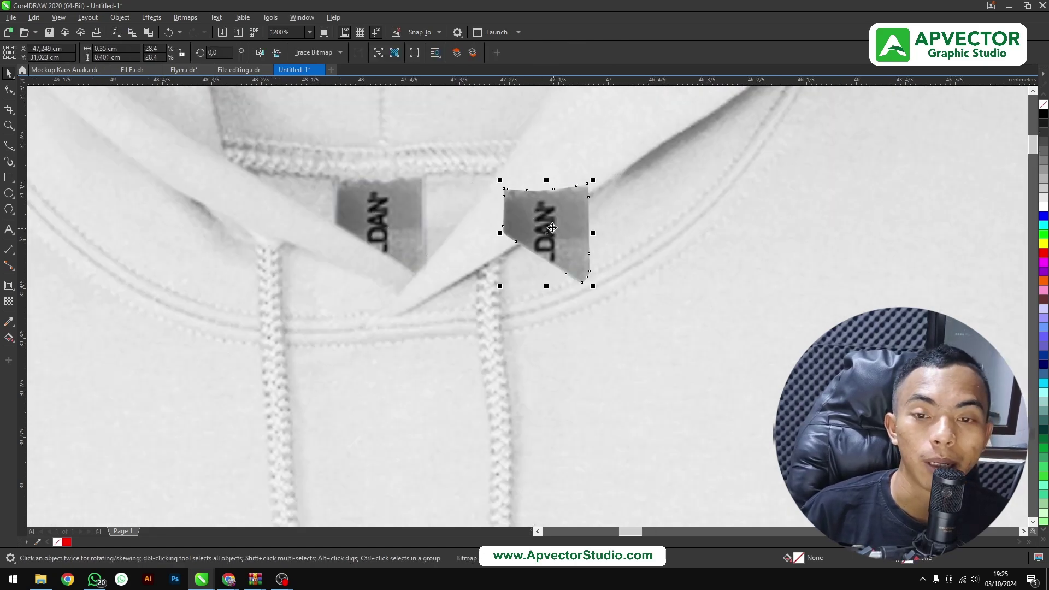
scroll(551, 228, "down", 2)
scroll(492, 210, "down", 2)
scroll(454, 247, "down", 1)
left_click(377, 225)
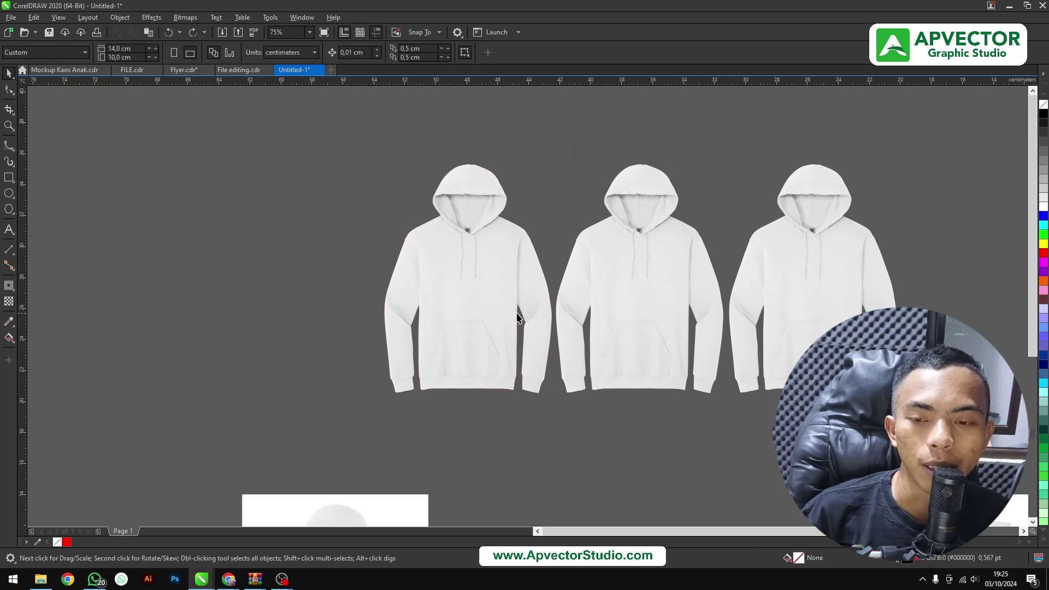
Set the first hoodie's transparency merge mode to Multiply so red shows through its fabric folds.
left_click(477, 305)
left_click_drag(475, 304, 548, 303)
scroll(547, 303, "up", 1)
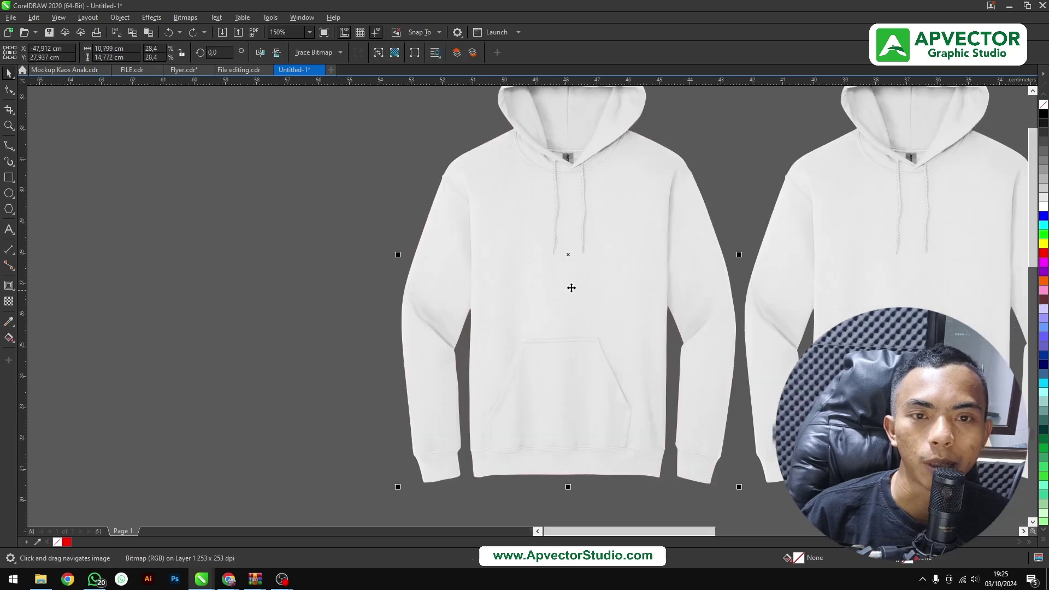
left_click(8, 304)
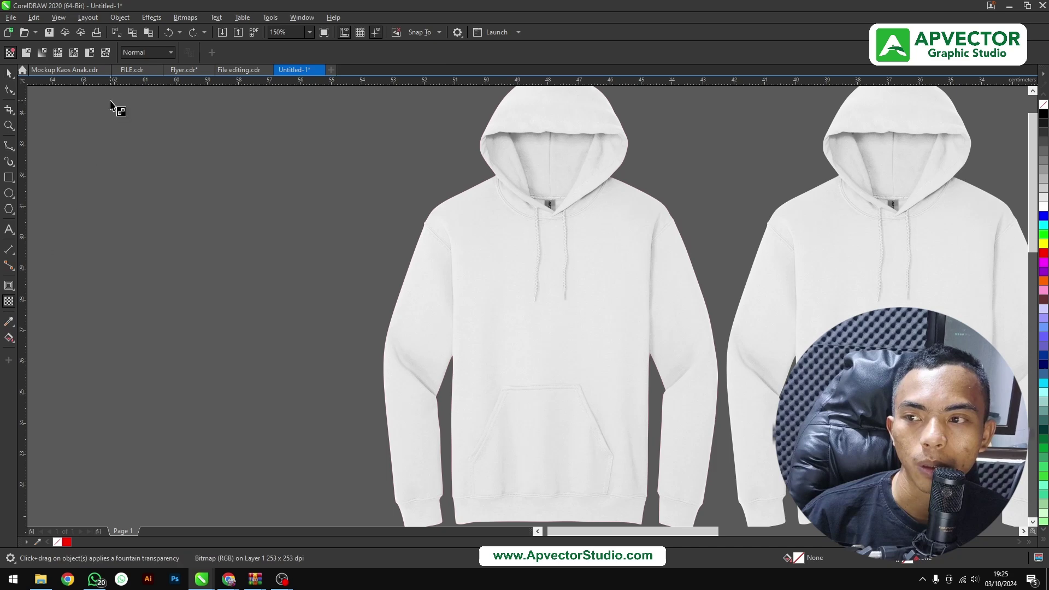
left_click(129, 55)
left_click(136, 109)
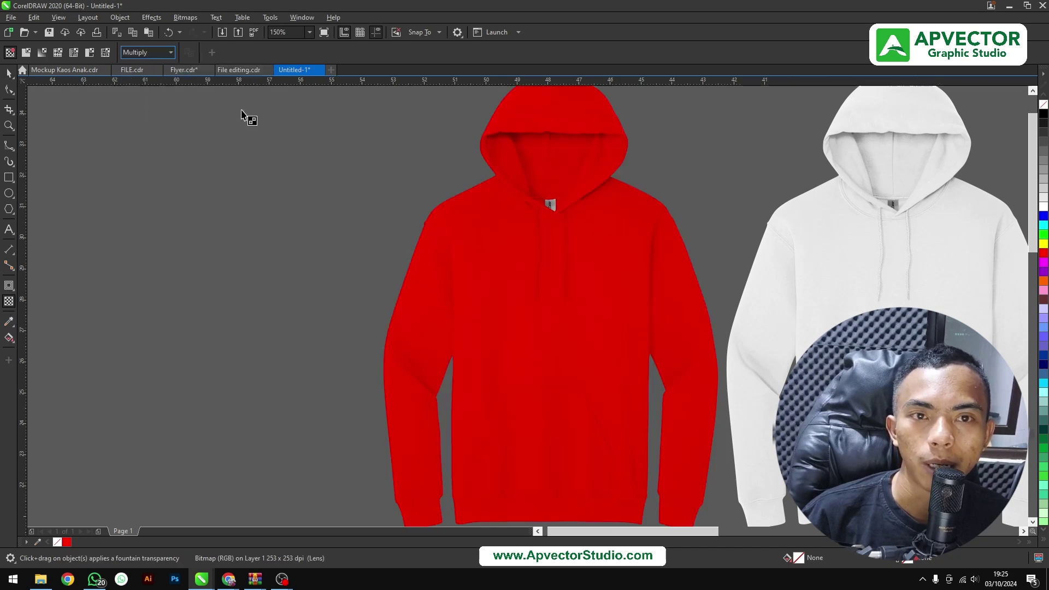
scroll(383, 128, "down", 2)
scroll(468, 350, "up", 2)
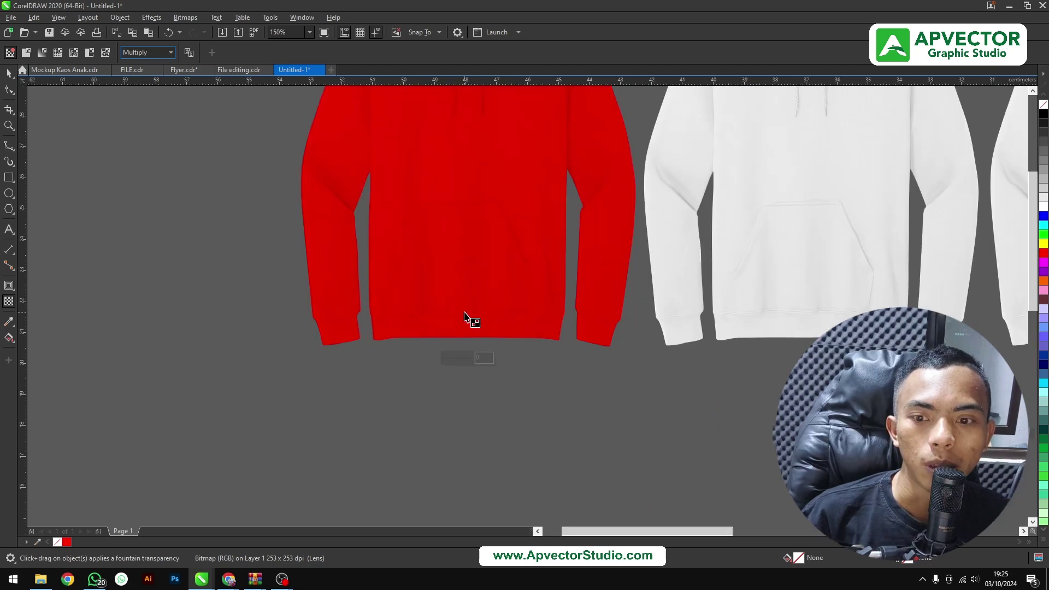
scroll(468, 342, "up", 2)
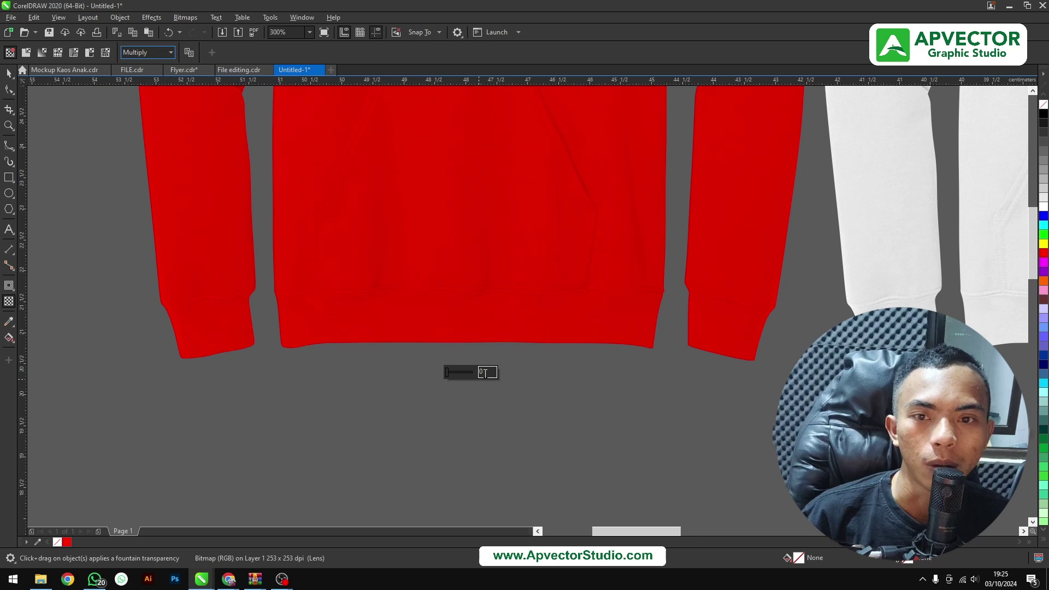
scroll(527, 288, "down", 4)
scroll(514, 277, "up", 2)
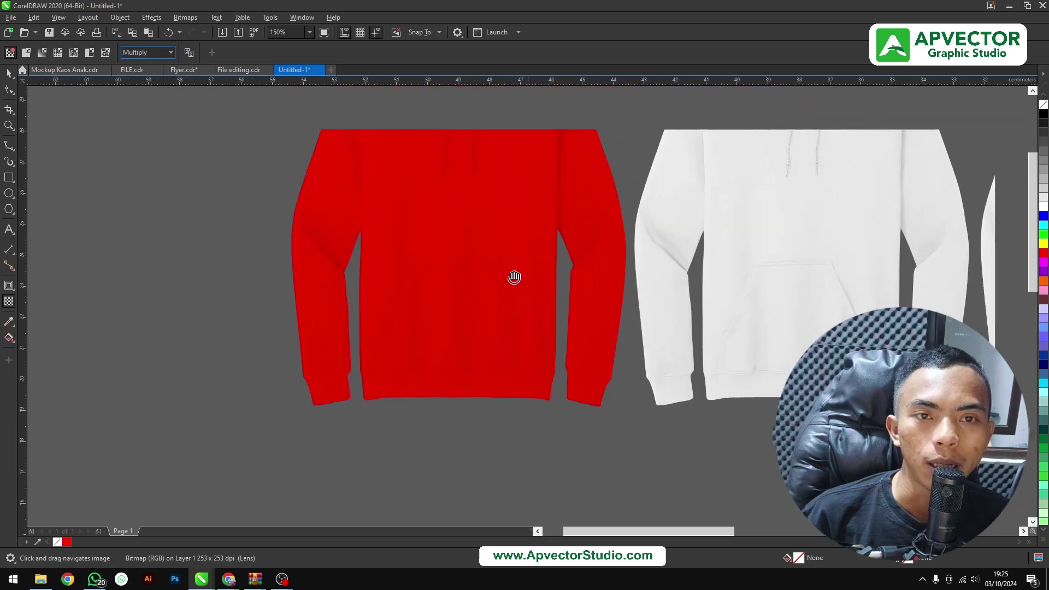
scroll(514, 277, "down", 2)
scroll(645, 242, "up", 2)
scroll(627, 228, "down", 2)
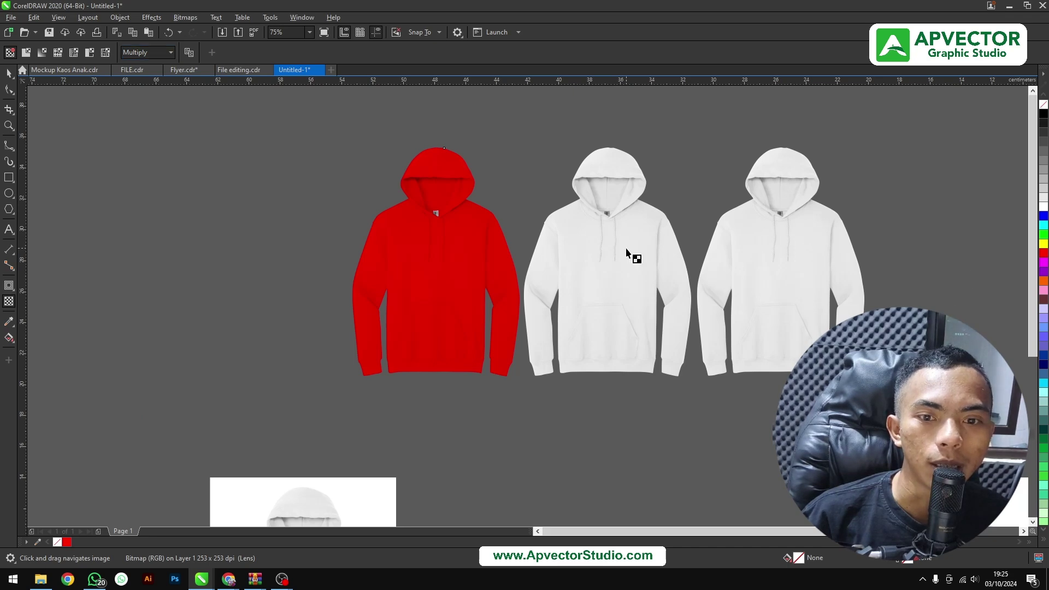
Set Multiply merge mode on the middle and right hoodies, then clear the selection.
left_click(147, 53)
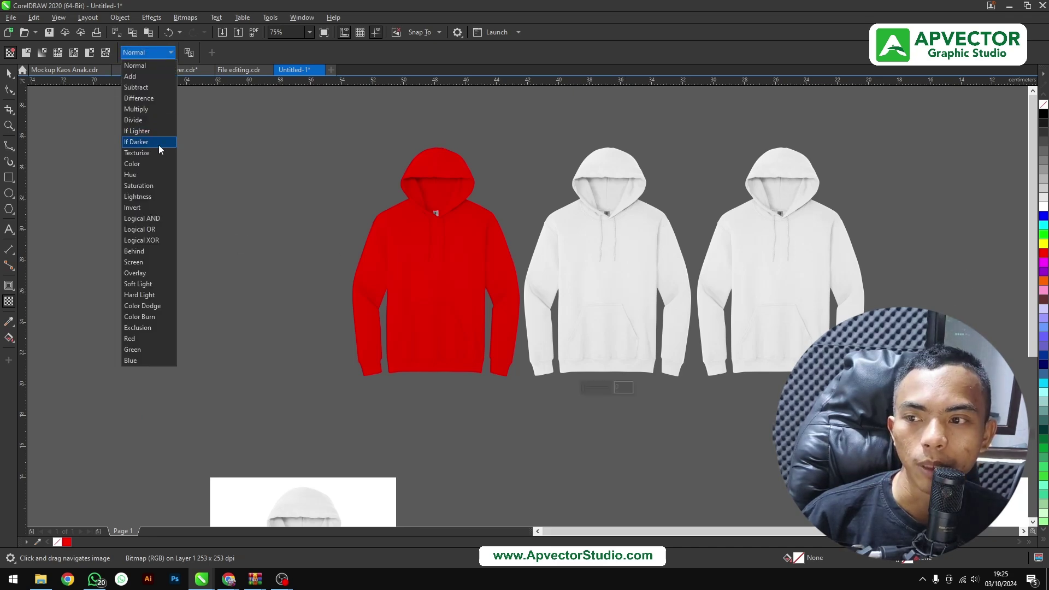
left_click(144, 120)
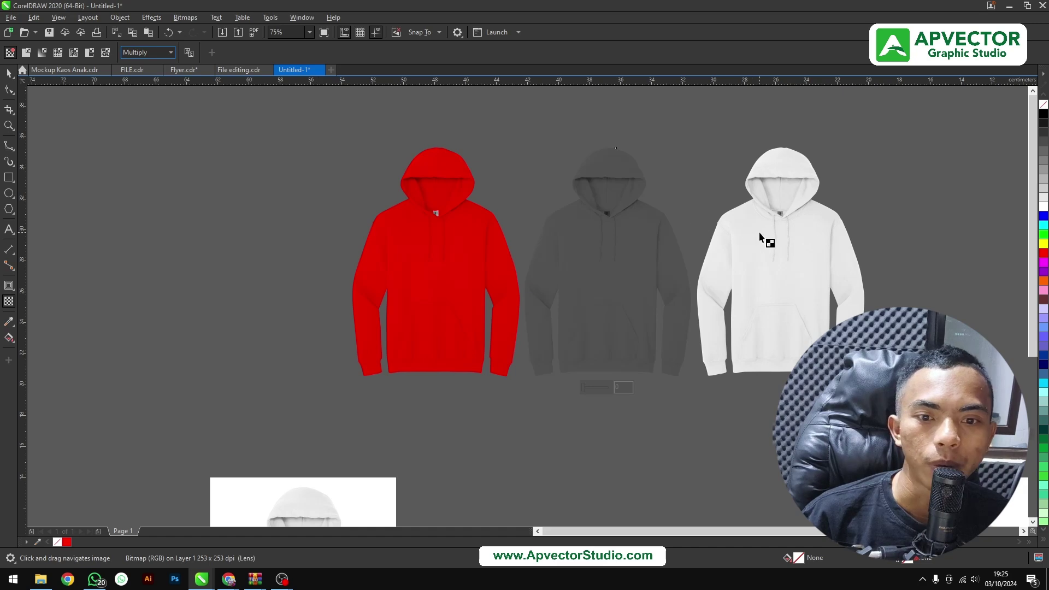
left_click(717, 232)
left_click(154, 54)
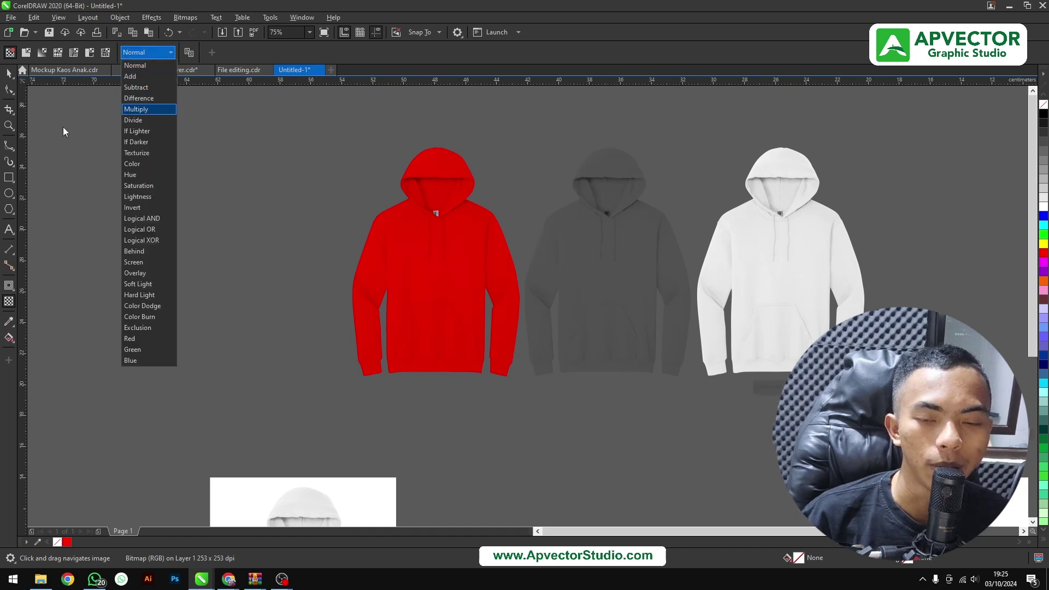
left_click(146, 110)
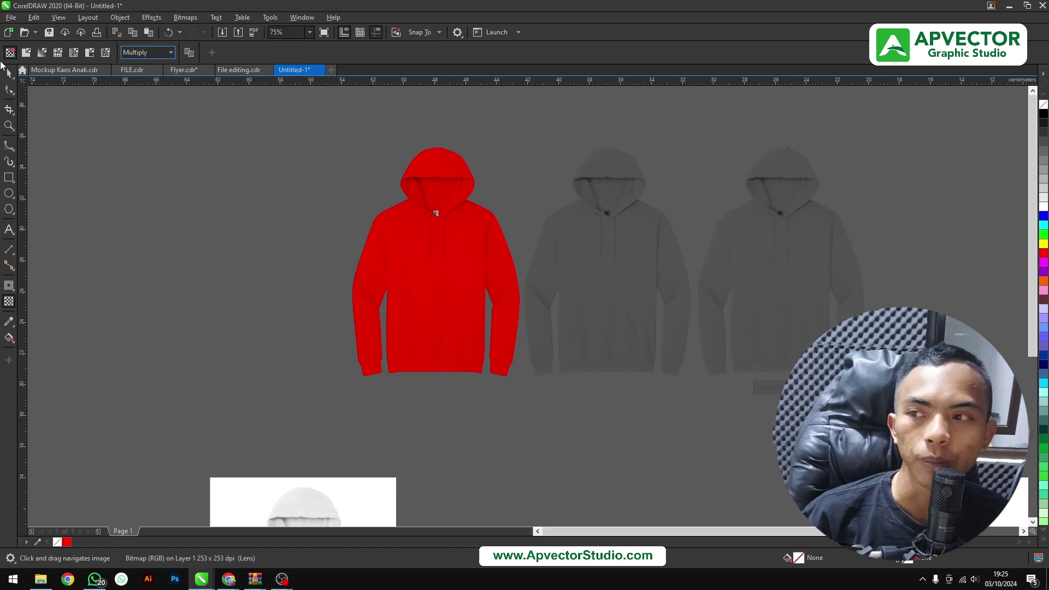
left_click(9, 72)
left_click_drag(510, 279, 578, 263)
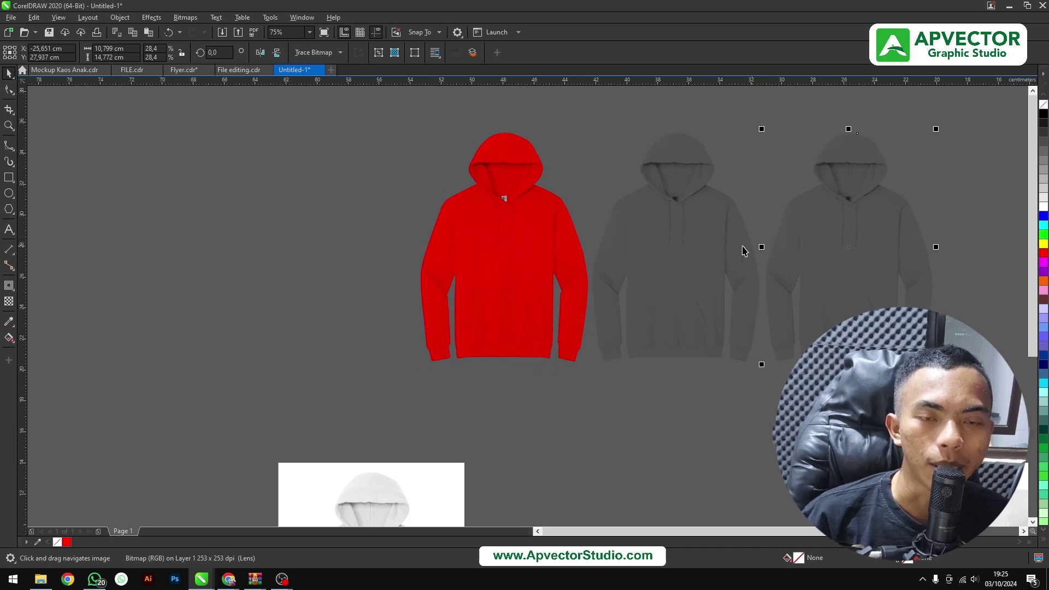
key("Escape")
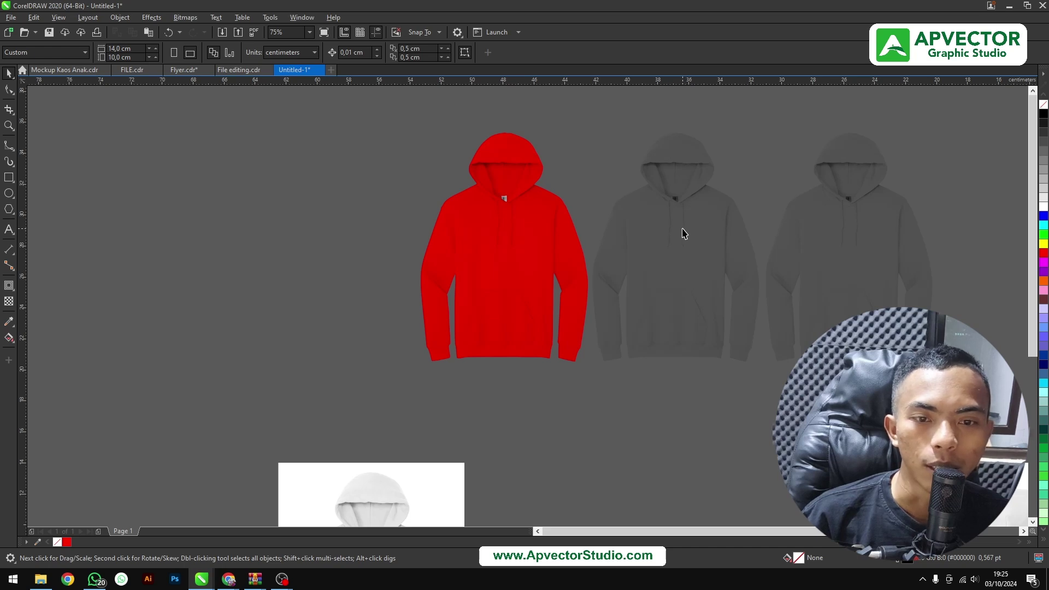
Align the middle grey hoodie onto the red hoodie, then pick the right grey copy.
left_click(683, 233)
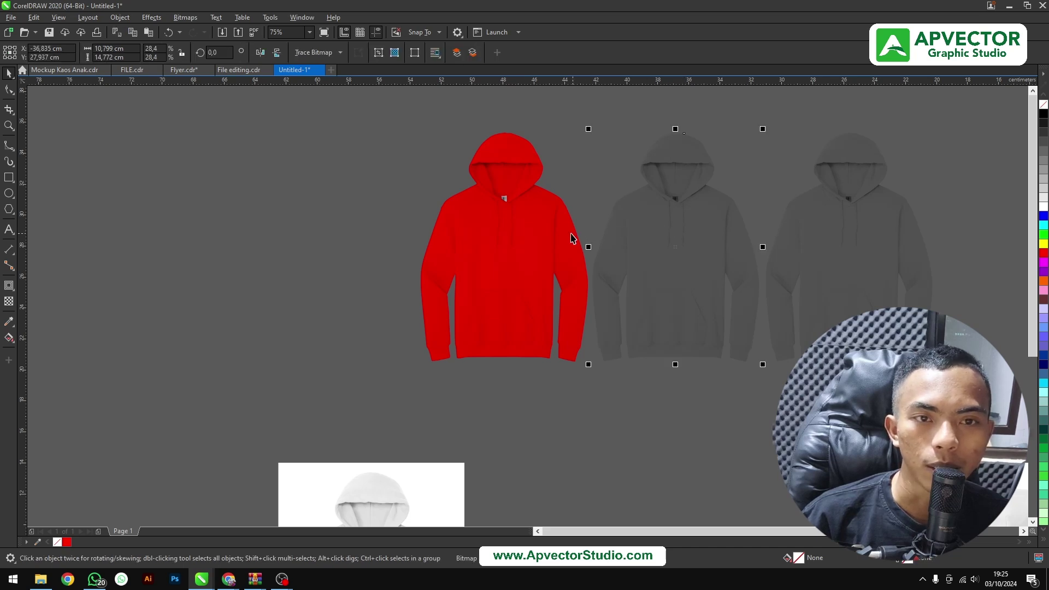
left_click(539, 240, "shift")
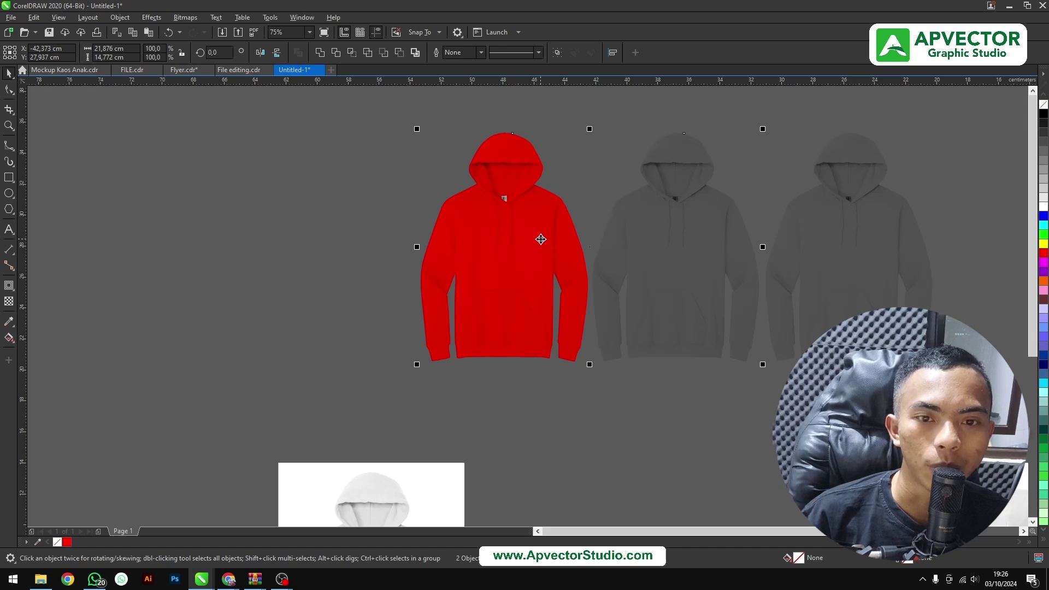
key("ctrl+l")
left_click(816, 263)
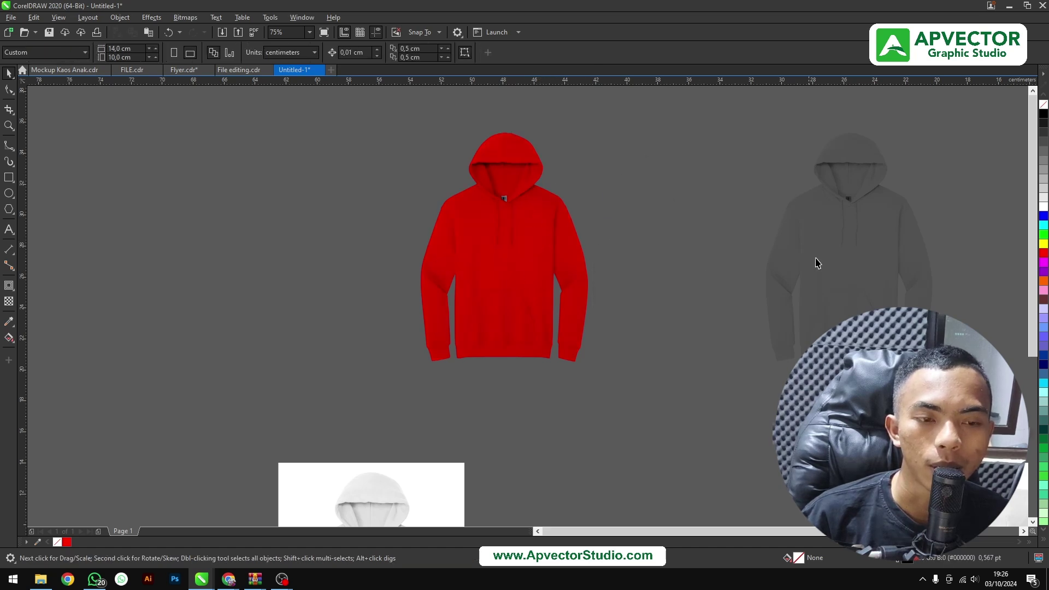
left_click(824, 257)
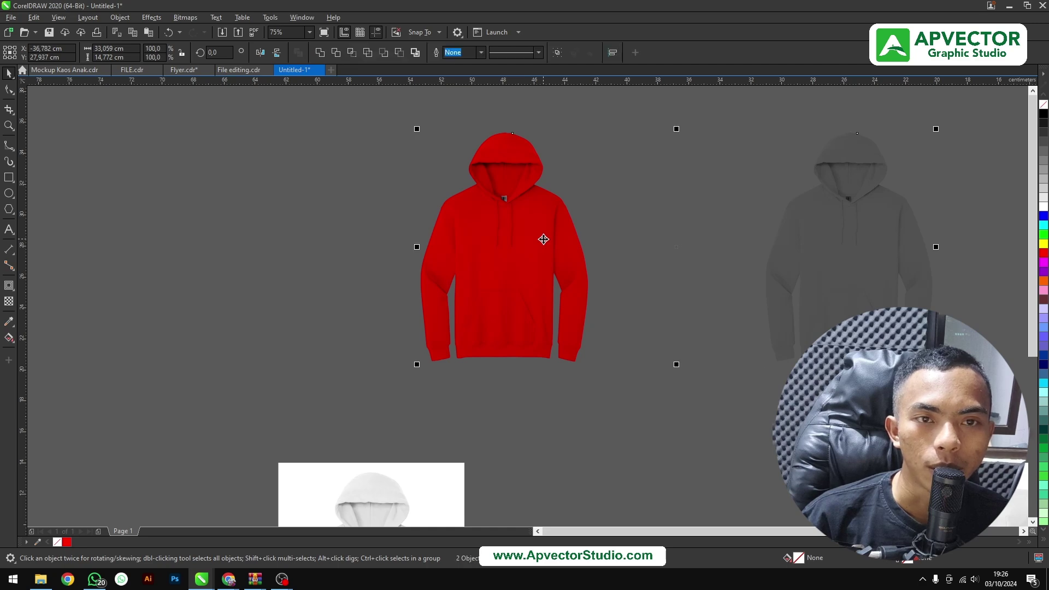
Centre the right grey hoodie on the red one and zoom in on the collar.
key("c")
left_click(620, 241)
scroll(505, 203, "up", 2)
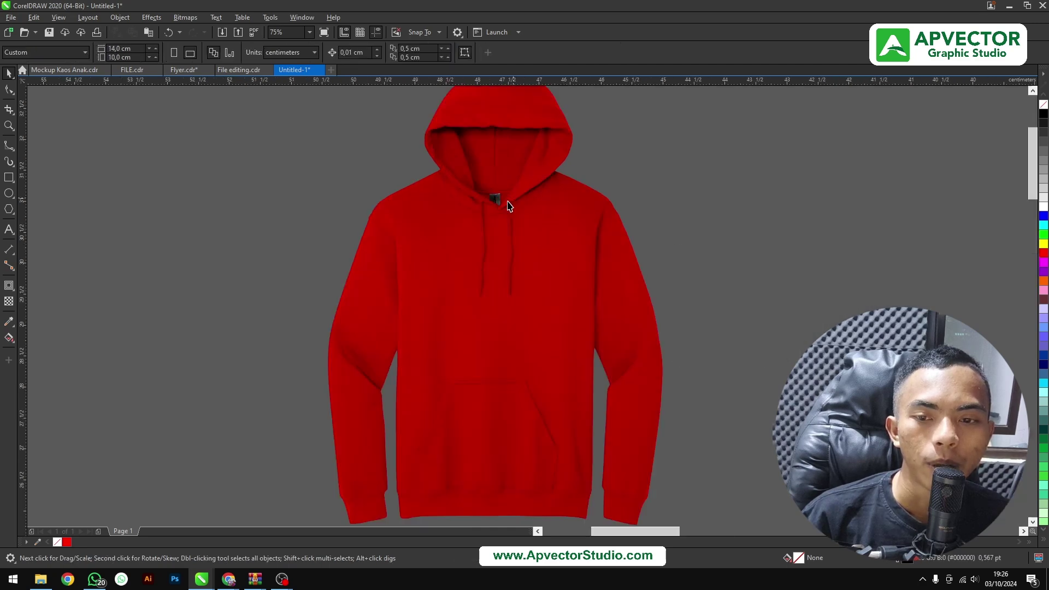
scroll(505, 215, "up", 2)
scroll(480, 217, "down", 4)
scroll(483, 221, "up", 2)
scroll(483, 221, "up", 2)
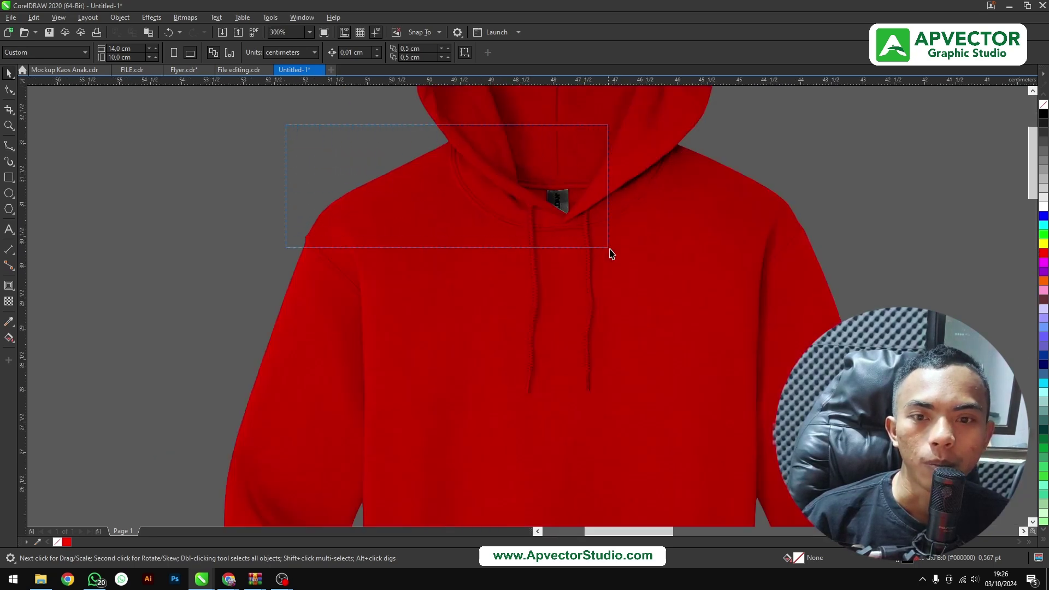
Bring the neck label to the front of the layer, then deselect it.
left_click_drag(296, 144, 632, 263)
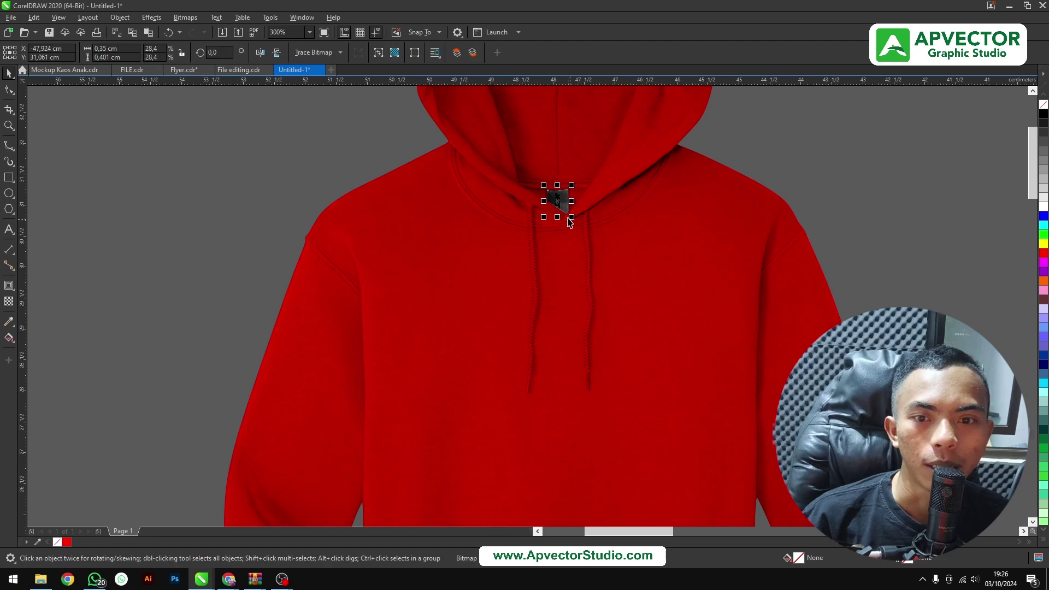
left_click(175, 145)
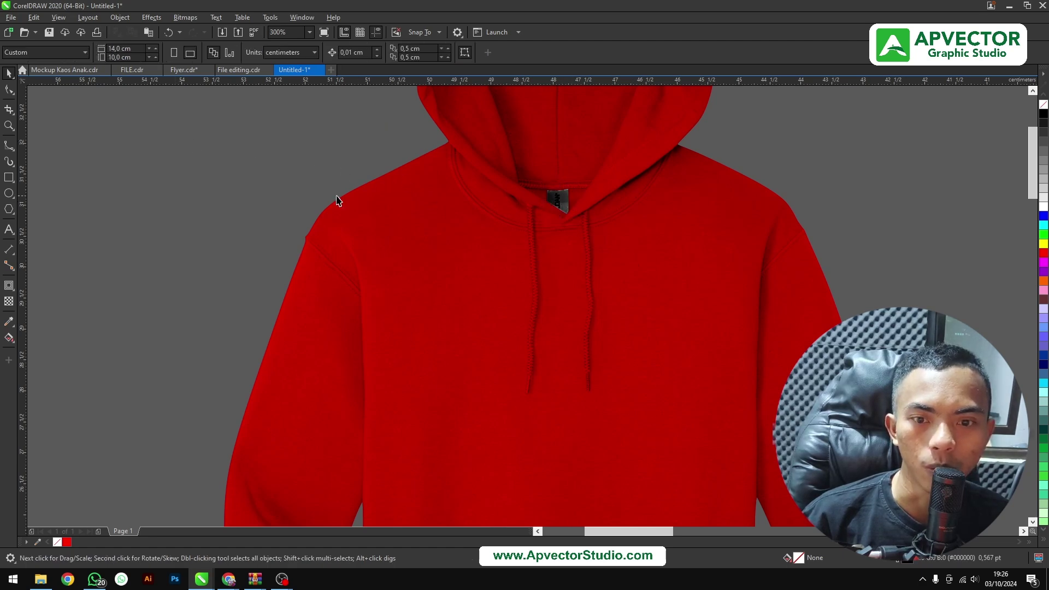
left_click_drag(192, 155, 716, 332)
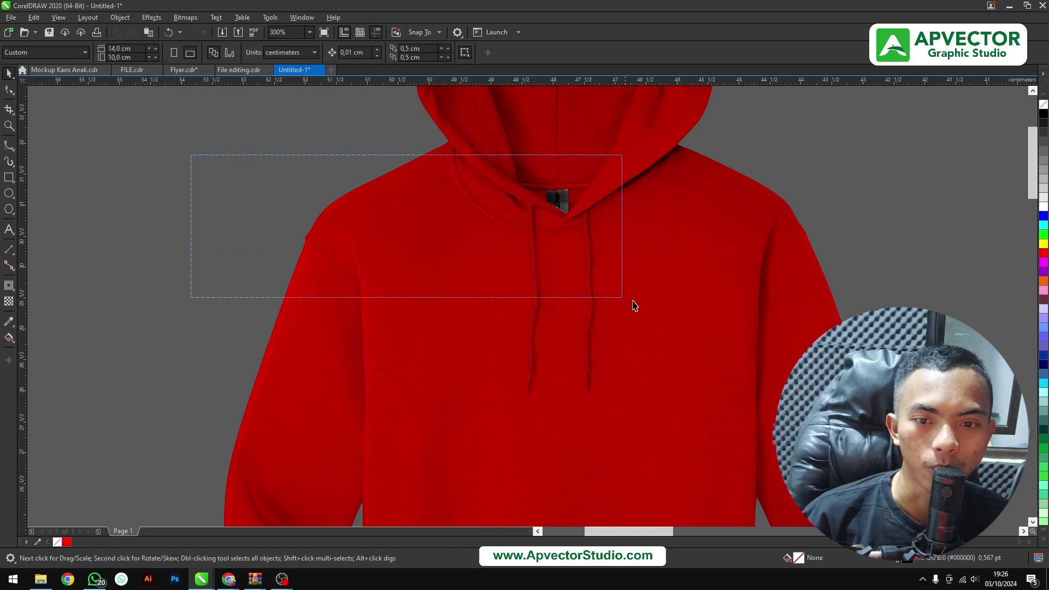
right_click(557, 203)
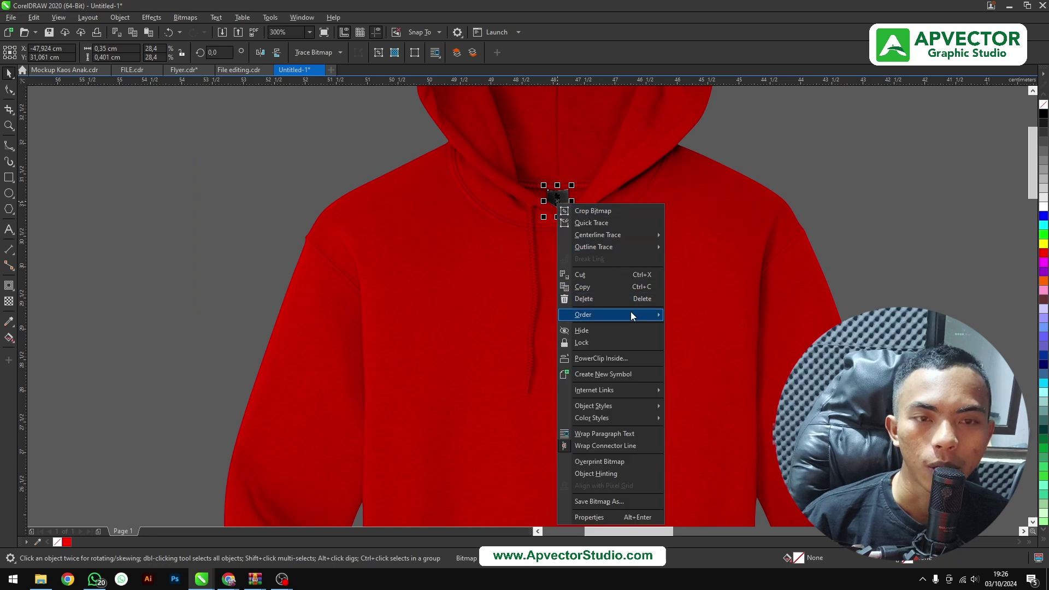
mouse_move(611, 314)
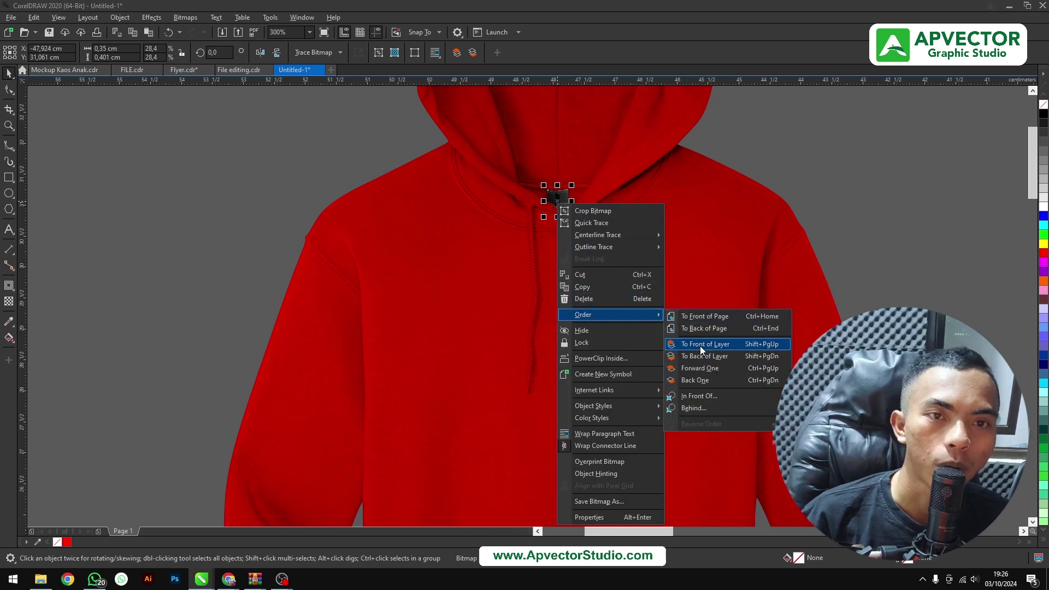
left_click(700, 345)
scroll(547, 255, "down", 5)
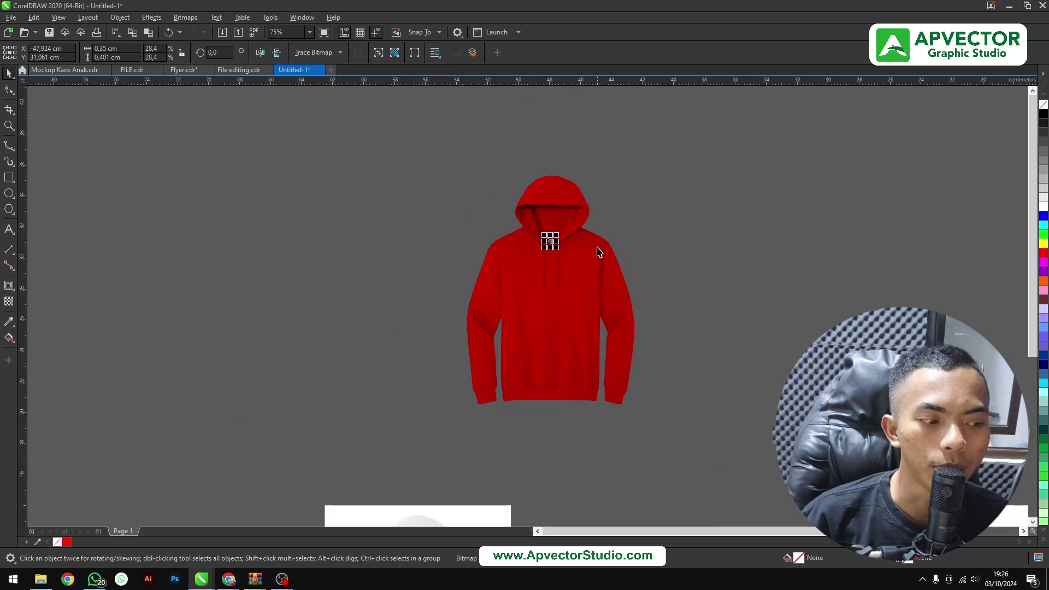
left_click(678, 242)
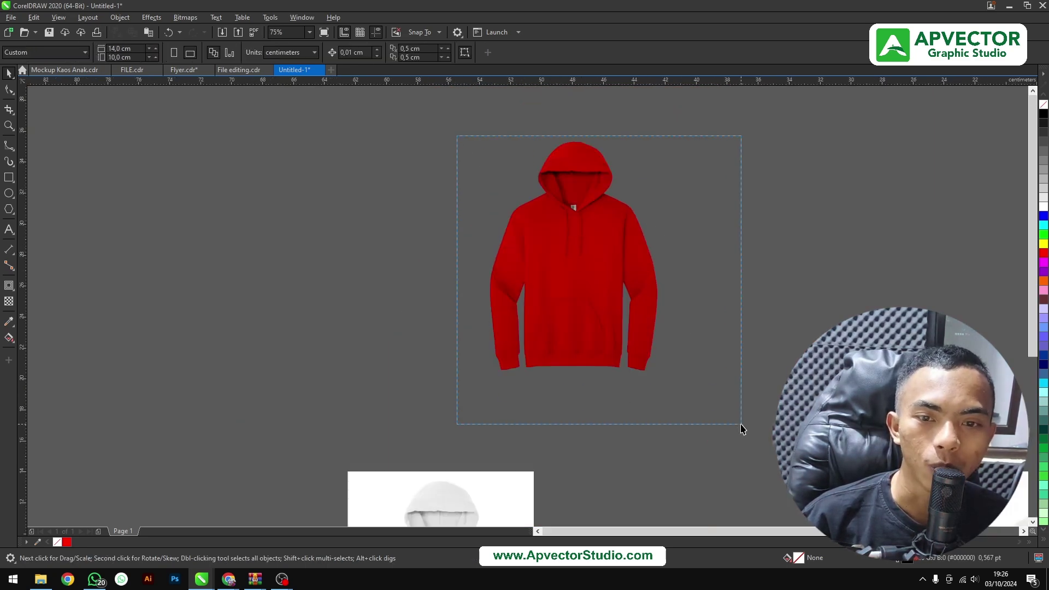
Select all hoodie objects and try magenta, then purple, before settling on lavender.
left_click_drag(504, 178, 742, 428)
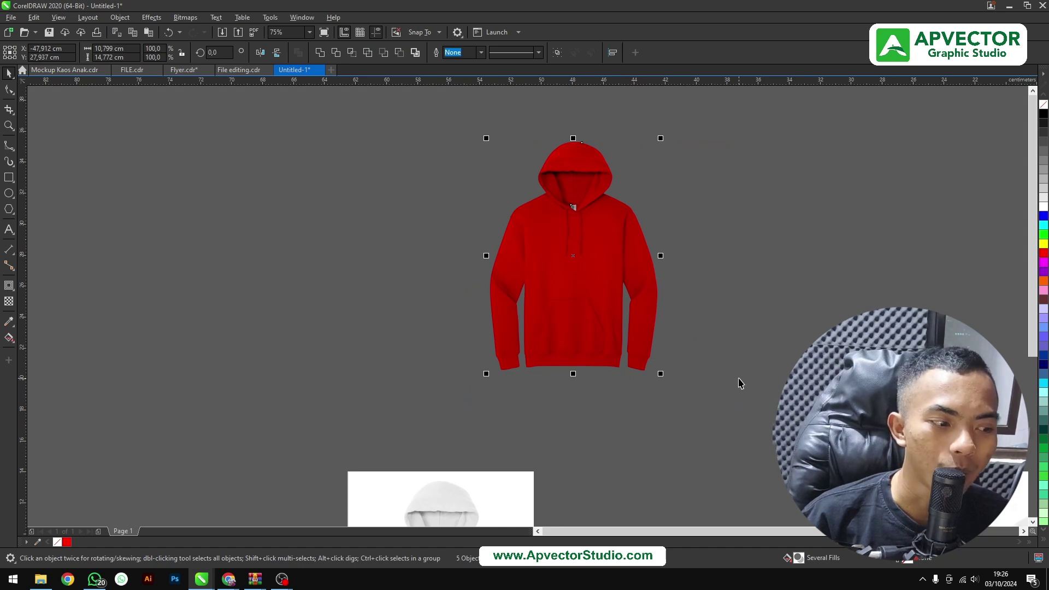
key("Escape")
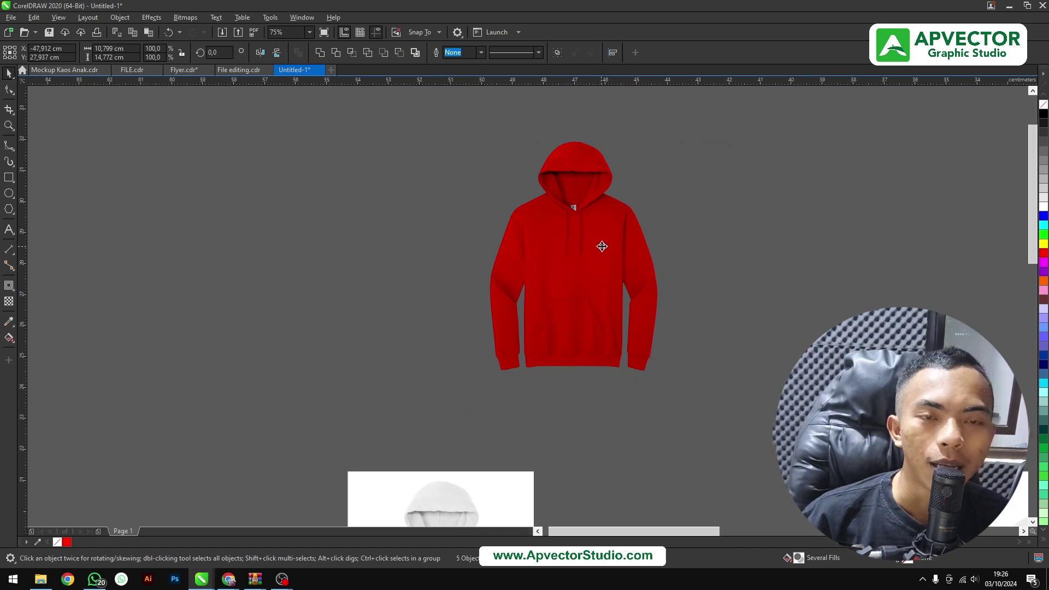
scroll(602, 246, "up", 1)
scroll(604, 244, "up", 1)
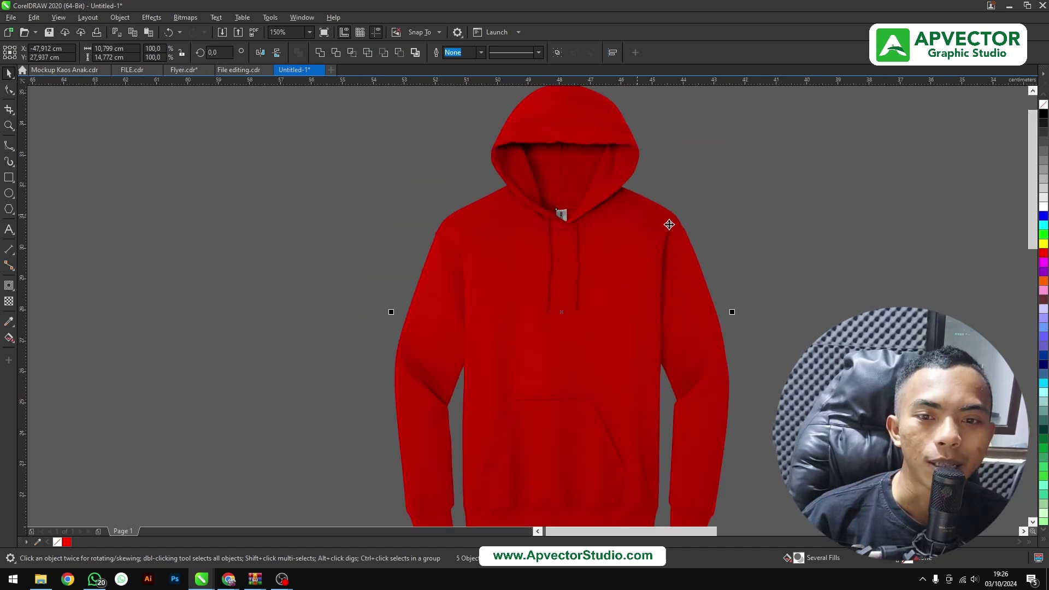
left_click(1042, 265)
left_click(1042, 272)
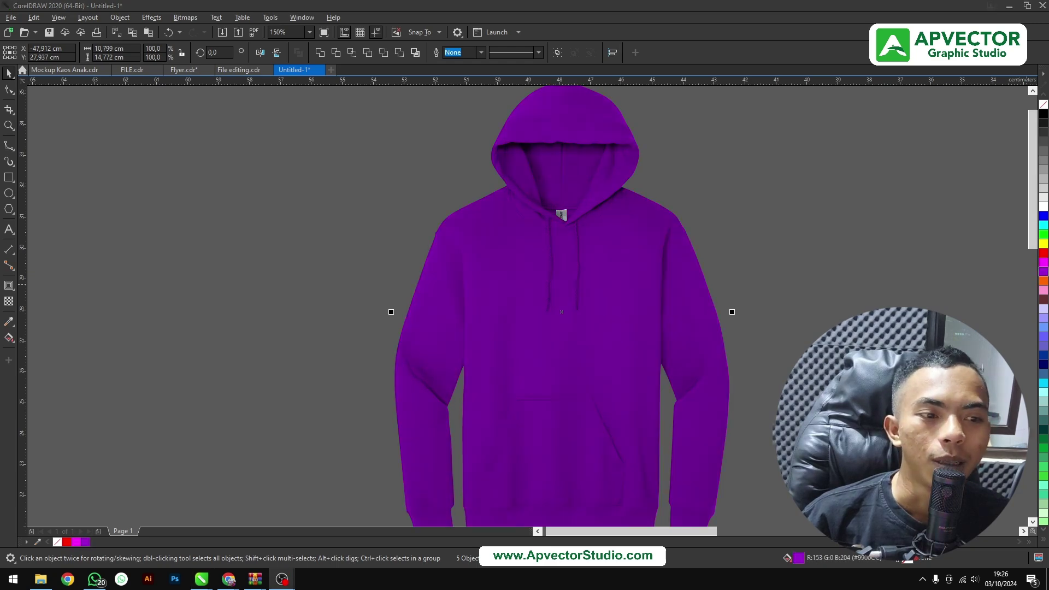
left_click(1043, 300)
left_click(1043, 318)
Deselect the lavender hoodie and pan over to the other hoodie photos.
scroll(597, 233, "up", 3)
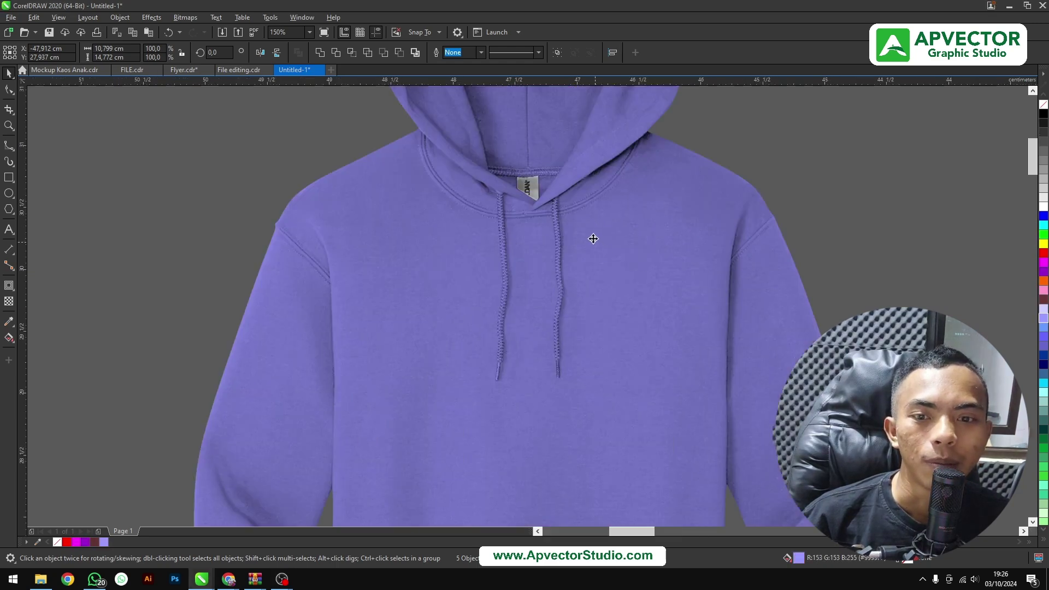
scroll(597, 257, "up", 2)
scroll(678, 251, "up", 1)
scroll(674, 235, "down", 1)
scroll(699, 207, "down", 1)
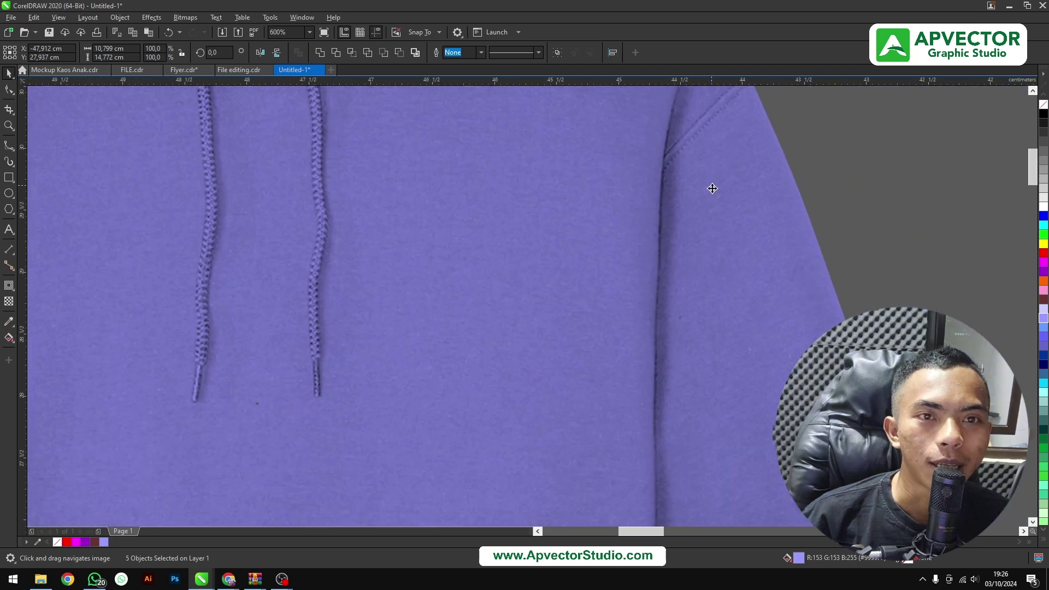
scroll(707, 213, "down", 2)
scroll(601, 224, "down", 2)
scroll(580, 212, "up", 1)
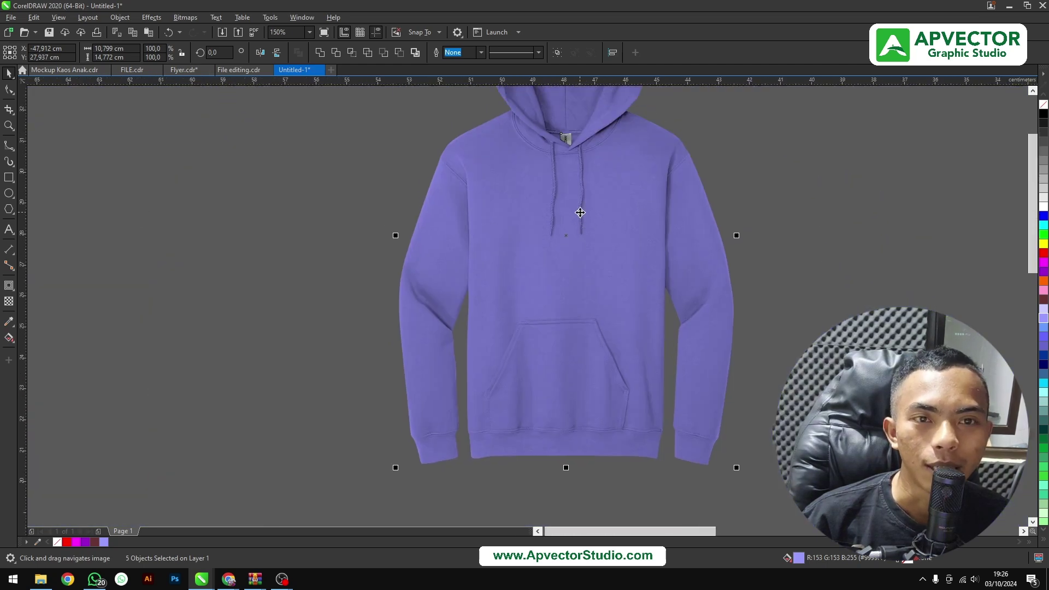
scroll(580, 215, "down", 1)
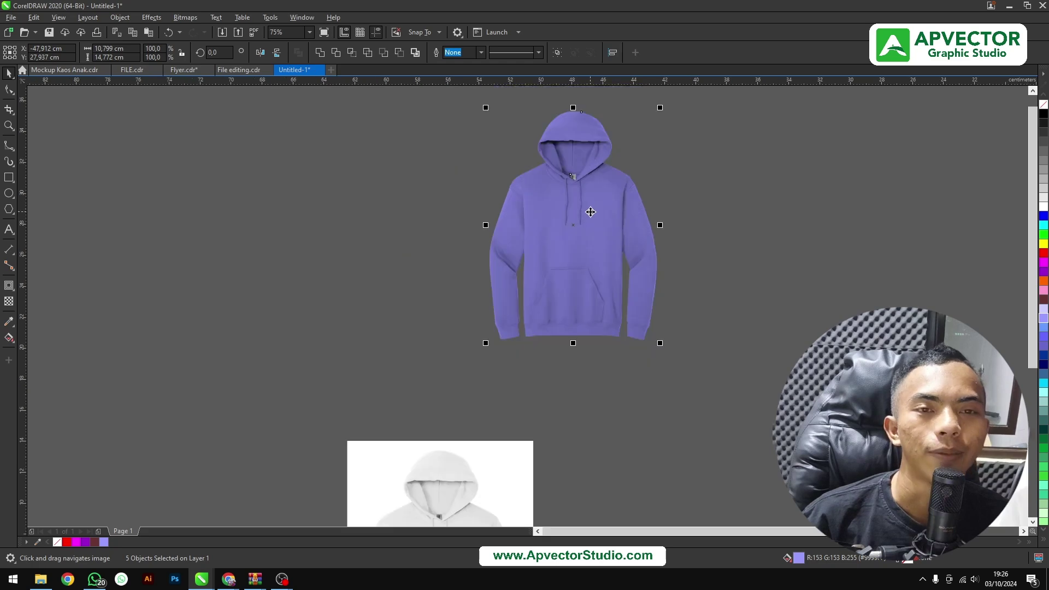
scroll(590, 211, "down", 1)
left_click(692, 234)
left_click_drag(639, 237, 544, 253)
Move the back-view hoodie photo beside the lavender hoodie and deselect it.
scroll(545, 253, "down", 1)
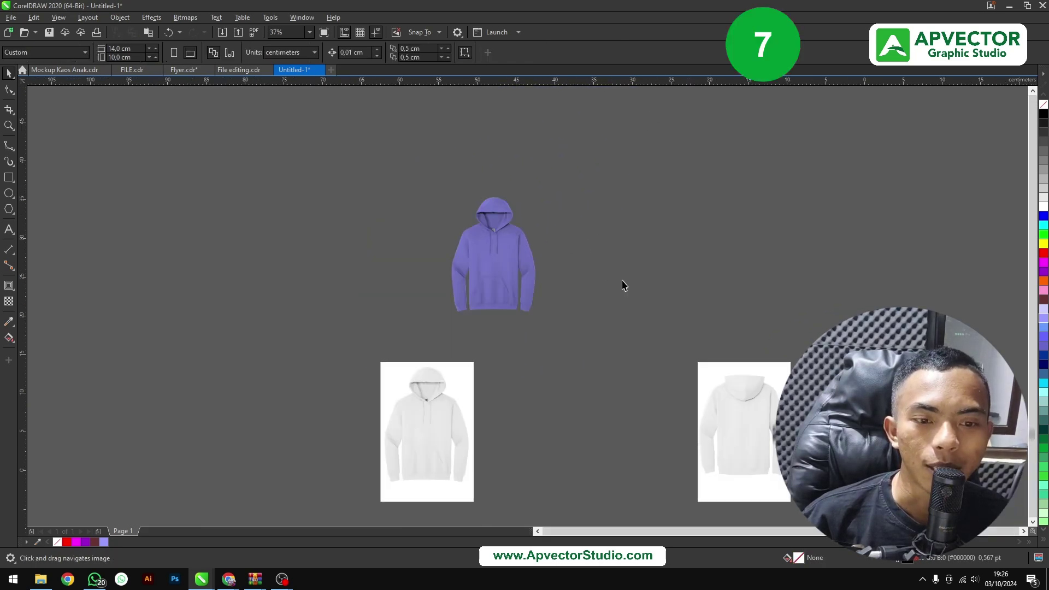
mouse_move(732, 385)
left_mouse_down()
mouse_move(623, 232)
mouse_move(553, 231)
left_mouse_up()
scroll(620, 262, "up", 1)
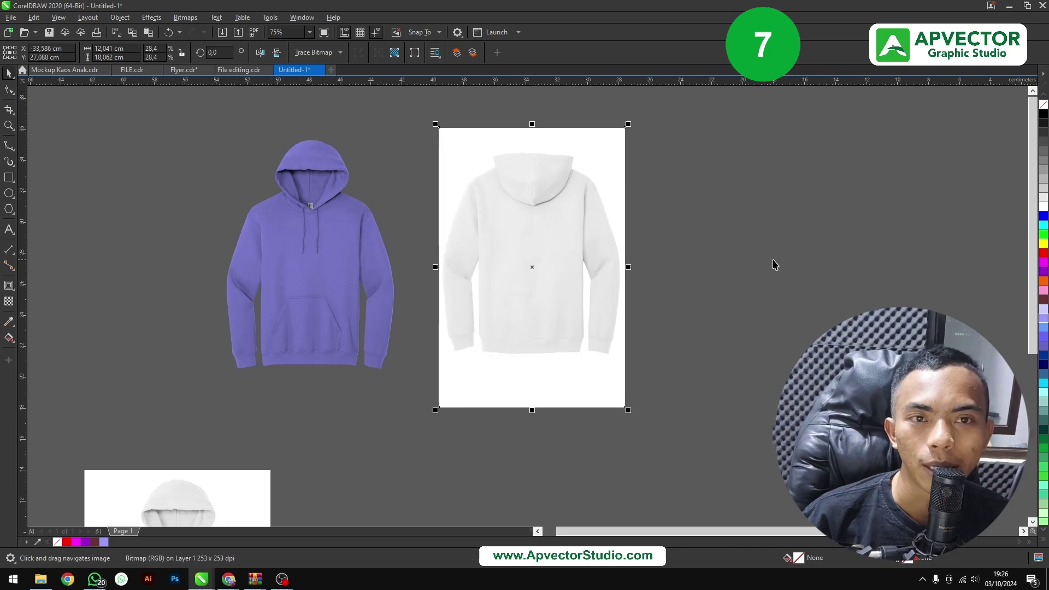
left_click(754, 268)
scroll(553, 264, "up", 1)
scroll(502, 303, "down", 2)
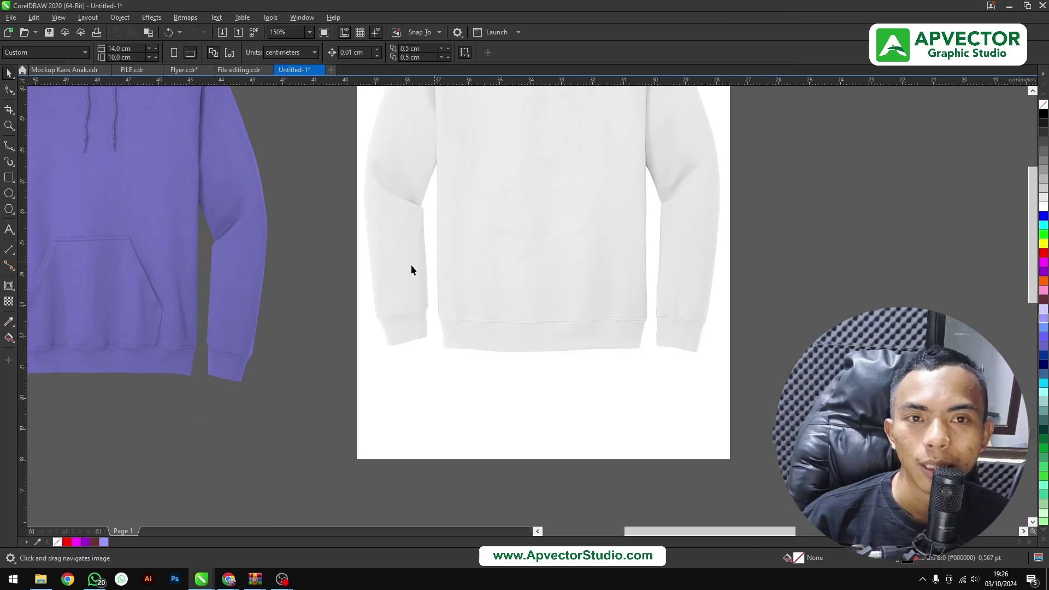
Lock the back-view photo in place and deselect it.
left_click(9, 148)
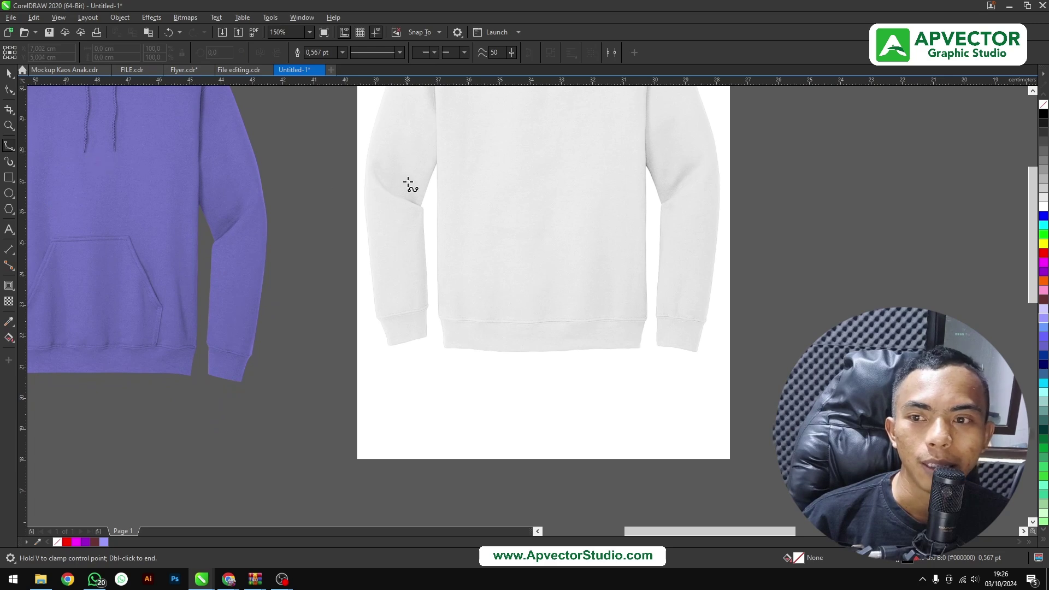
left_click(8, 74)
scroll(346, 215, "down", 1)
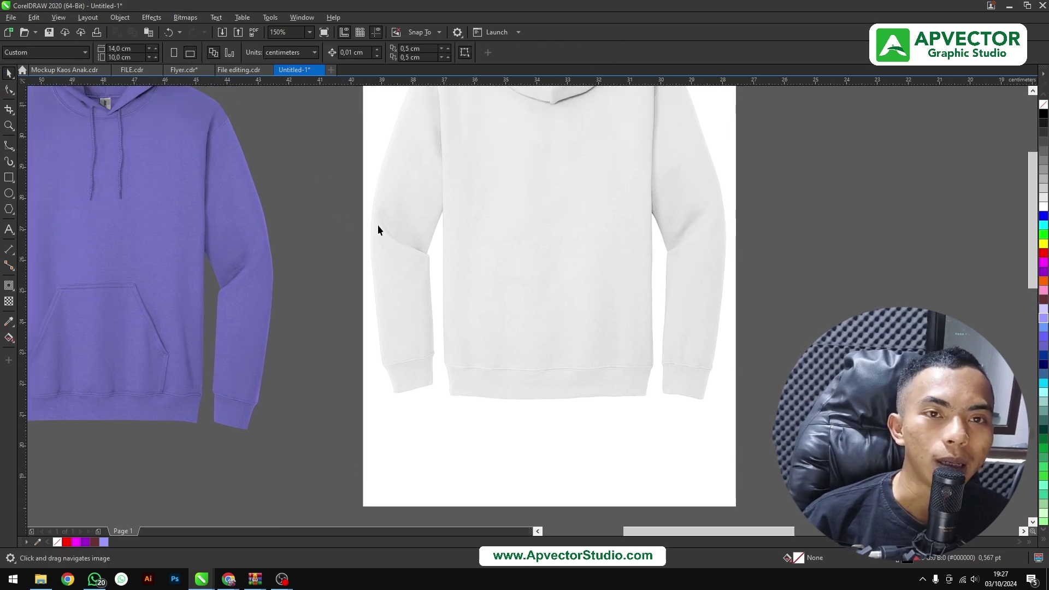
scroll(391, 284, "up", 1)
scroll(389, 277, "down", 1)
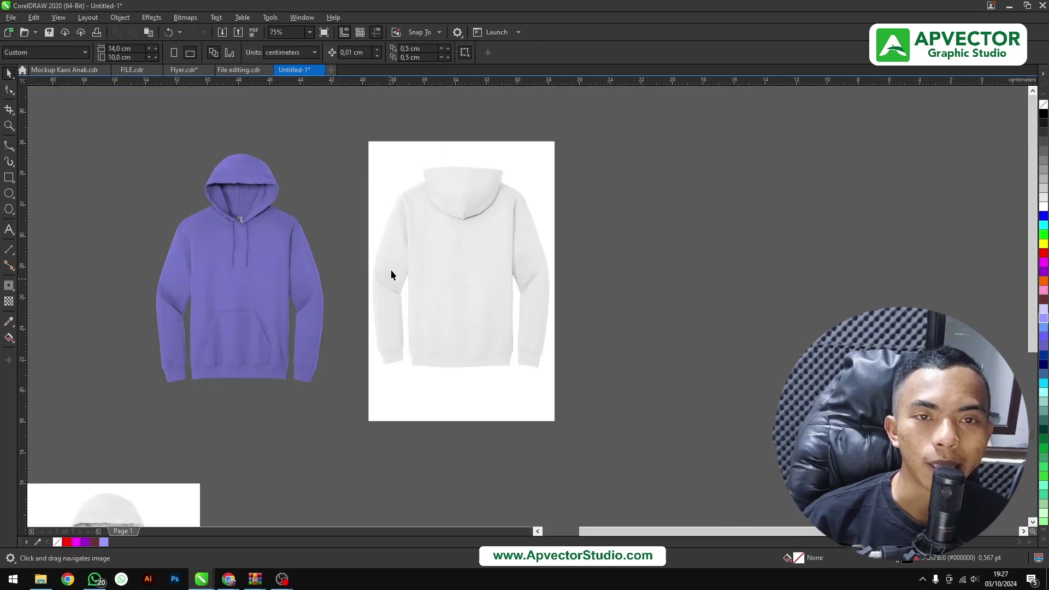
scroll(411, 237, "up", 1)
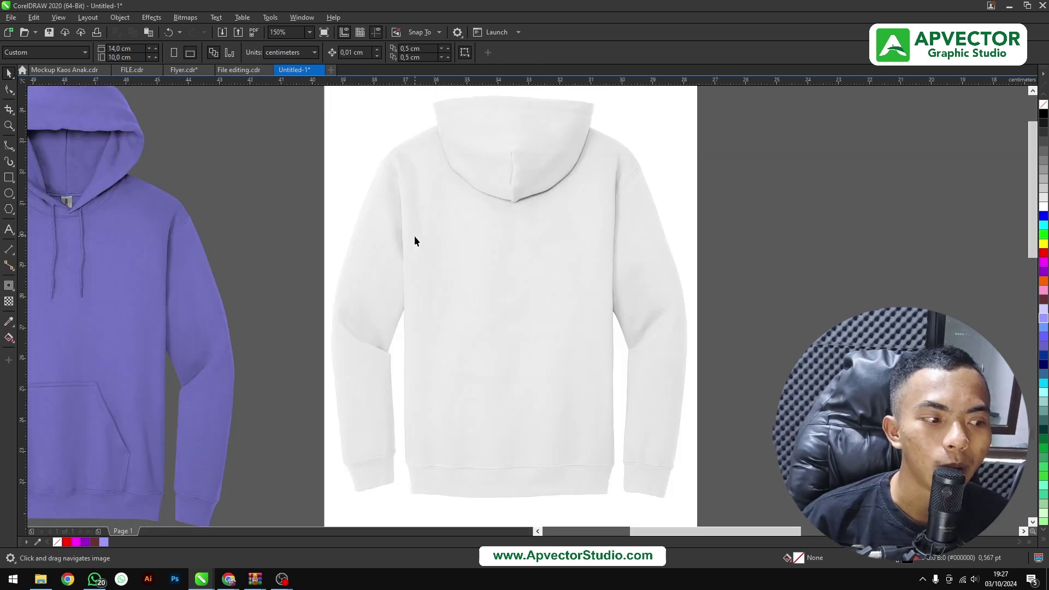
right_click(421, 222)
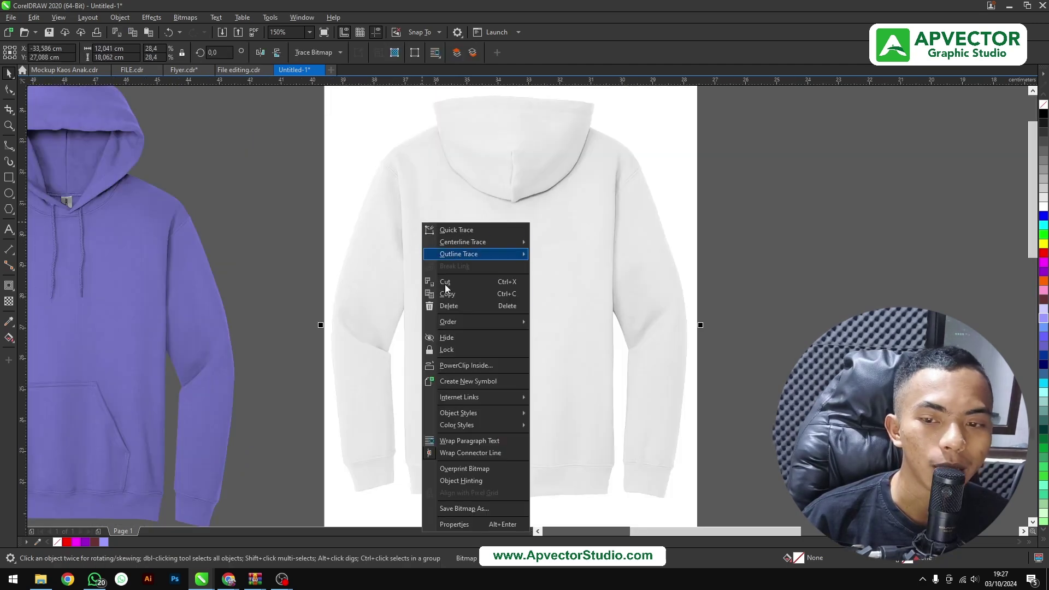
left_click(462, 349)
key("Escape")
scroll(402, 297, "down", 1)
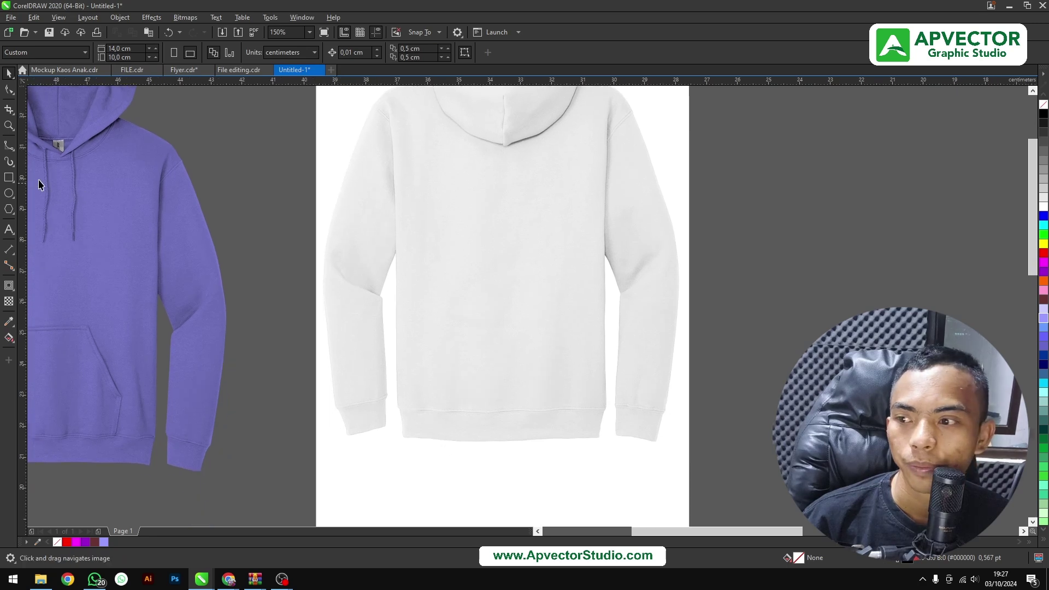
With the Bezier tool, place nodes along the back hoodie's hem to its end corner.
left_click(10, 146)
scroll(448, 368, "up", 3)
scroll(375, 335, "up", 1)
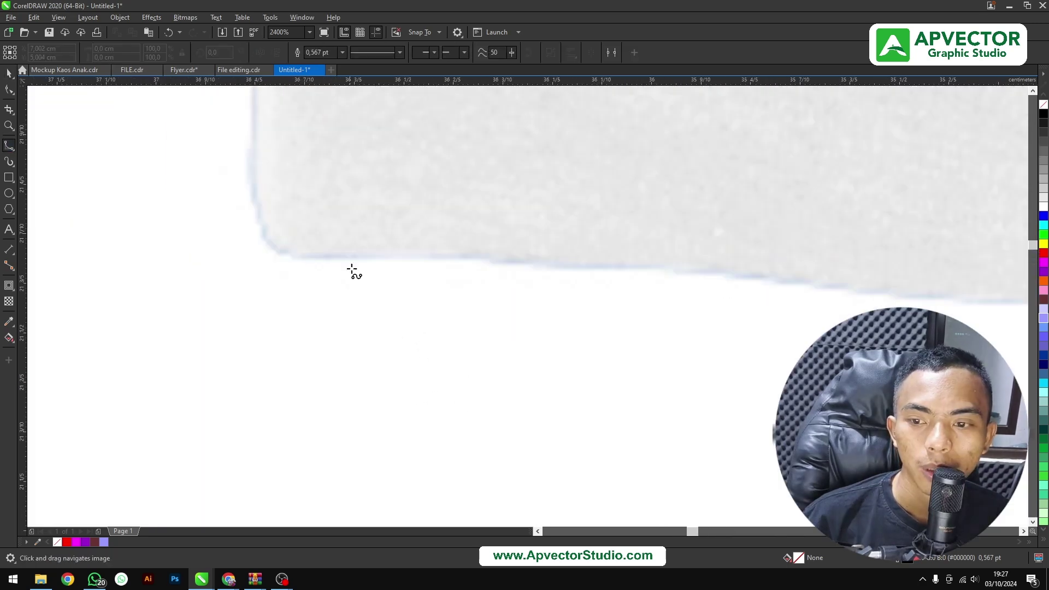
left_click(357, 252)
left_click(611, 250)
left_click(761, 279)
scroll(762, 278, "right", 2)
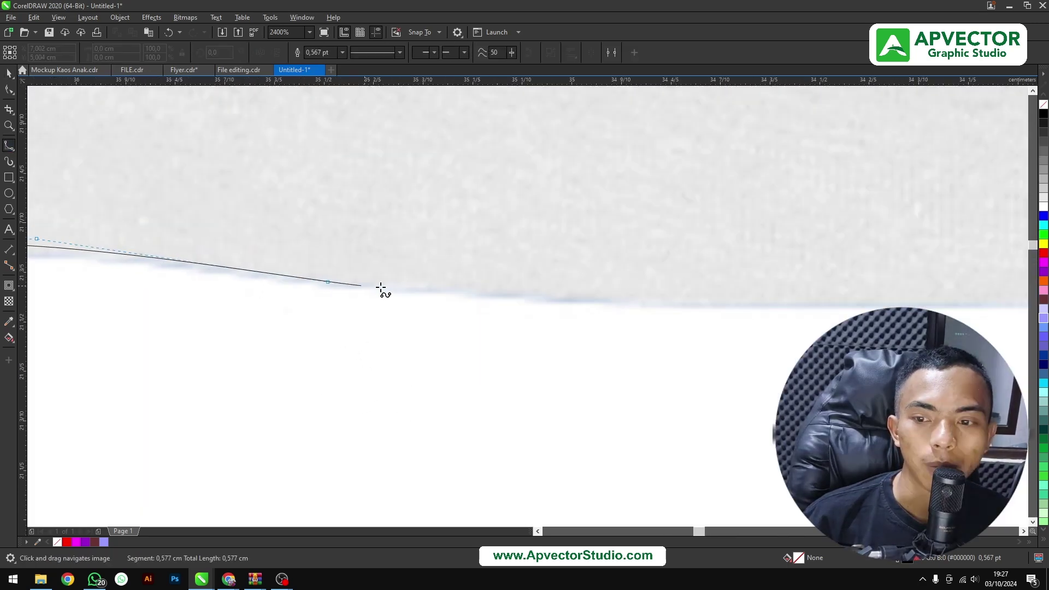
left_click(765, 303)
scroll(765, 303, "right", 2)
left_click(323, 292)
scroll(276, 243, "right", 2)
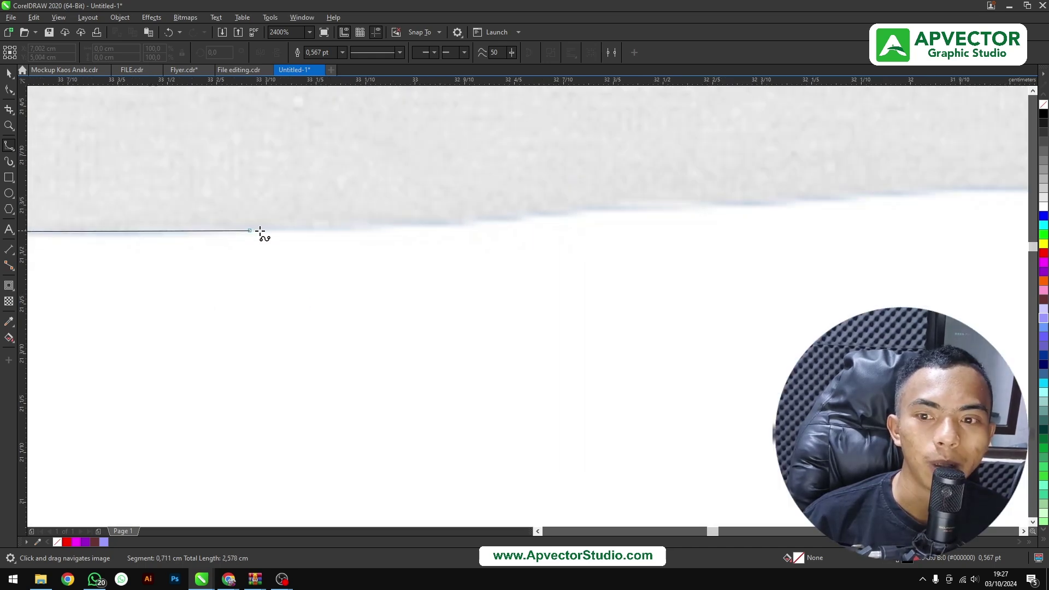
left_click(322, 226)
left_click(672, 202)
scroll(672, 202, "right", 2)
left_click(670, 243)
scroll(670, 244, "right", 2)
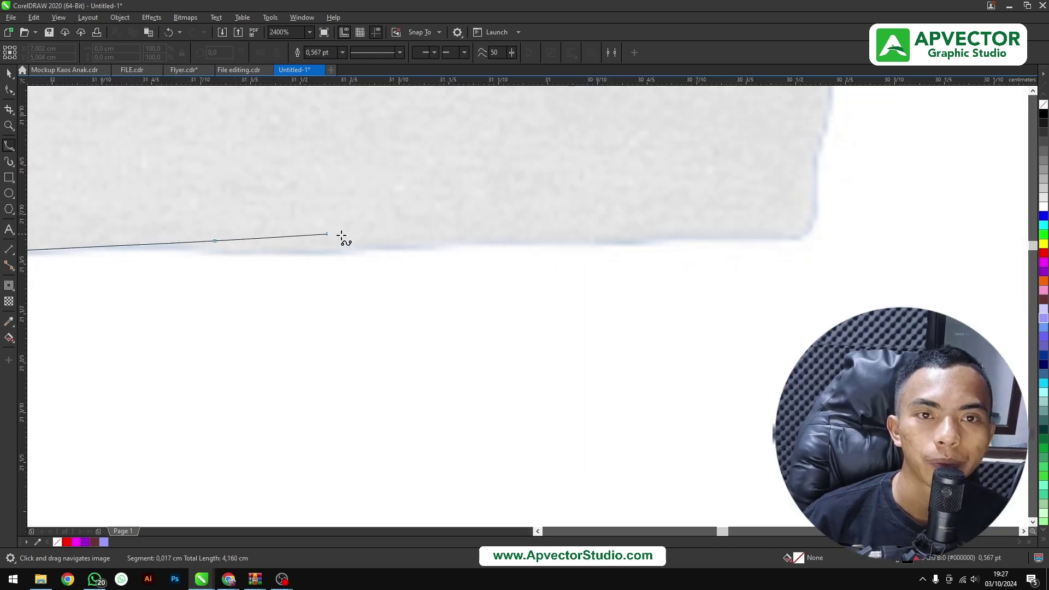
scroll(722, 229, "right", 2)
left_click(617, 261)
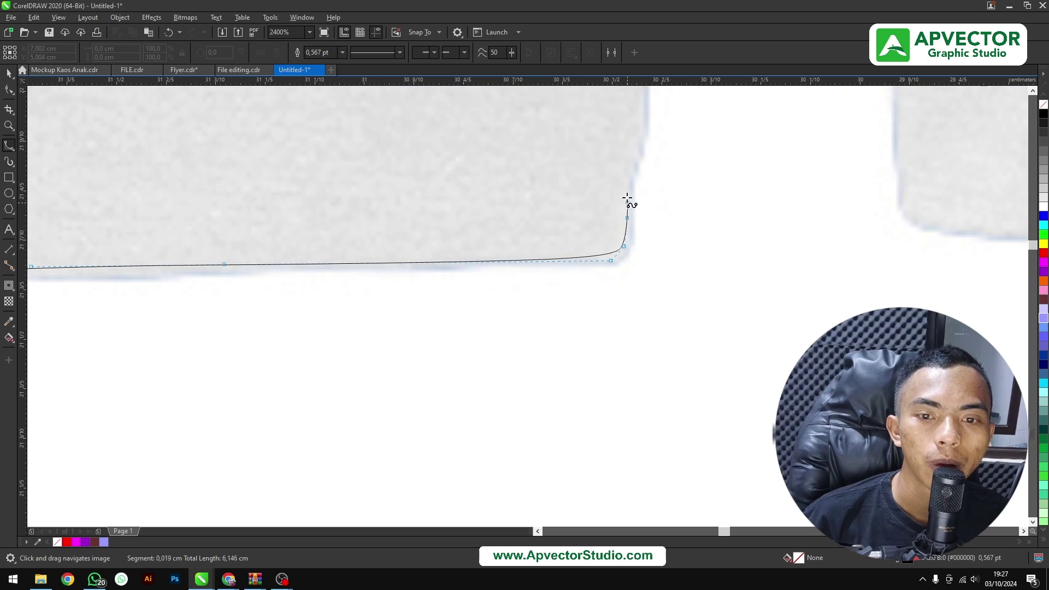
Extend the outline up the hem and body side to where the sleeve meets the body.
left_click(649, 131)
scroll(649, 142, "up", 2)
left_click(616, 150)
scroll(628, 191, "up", 2)
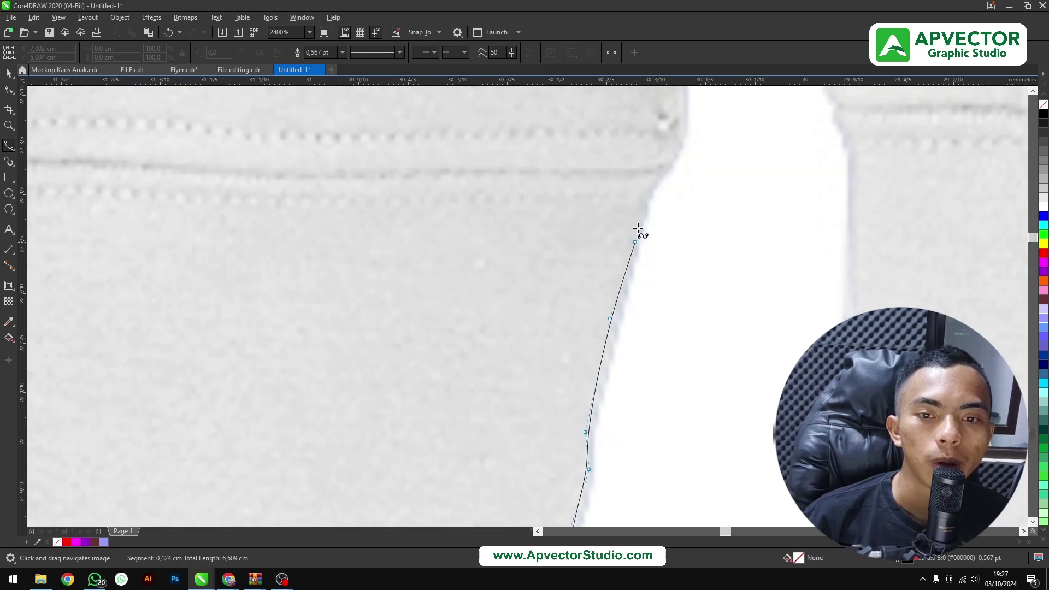
scroll(603, 351, "right", 1)
scroll(609, 370, "down", 2)
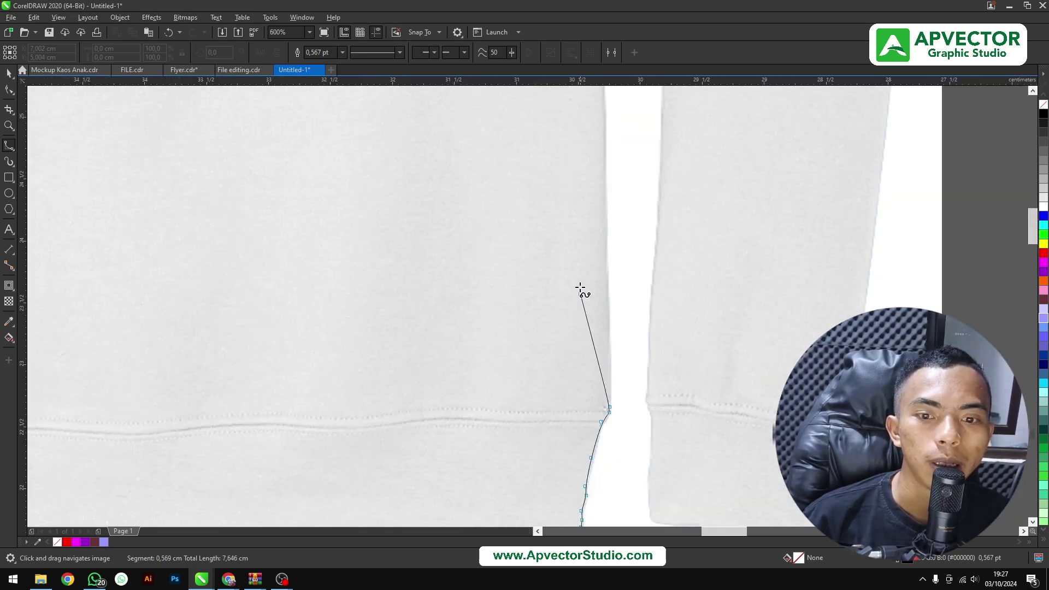
left_click(631, 239)
scroll(620, 363, "up", 4)
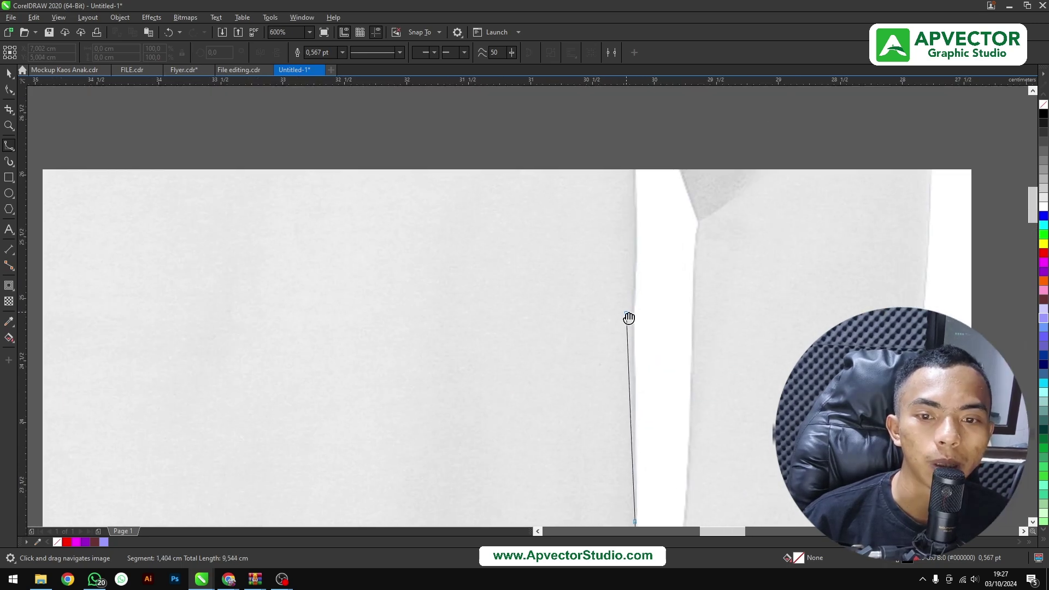
left_click(633, 304)
scroll(644, 382, "up", 3)
scroll(639, 204, "up", 2)
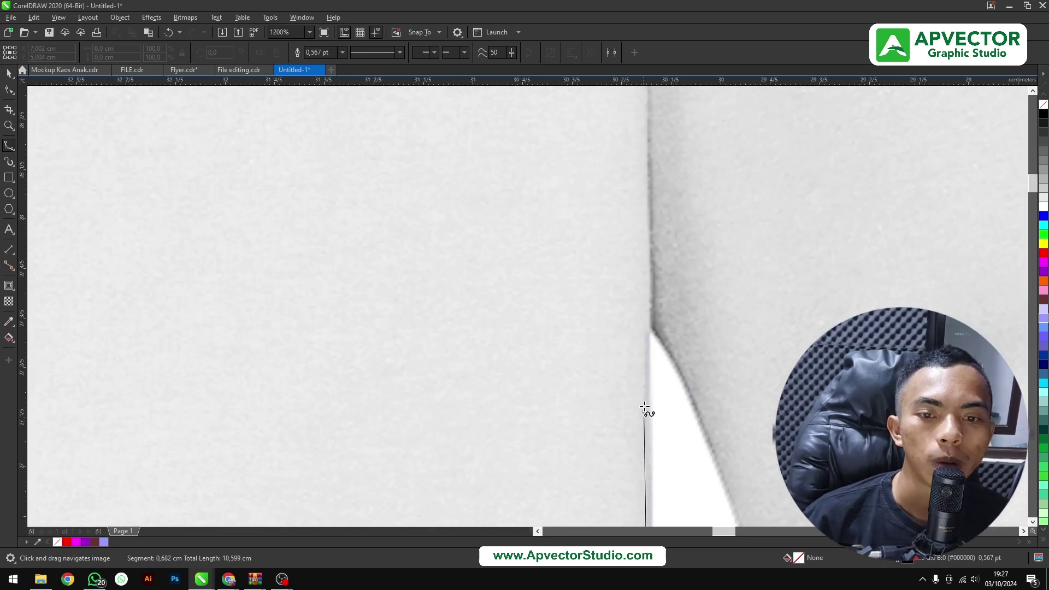
left_click(647, 358)
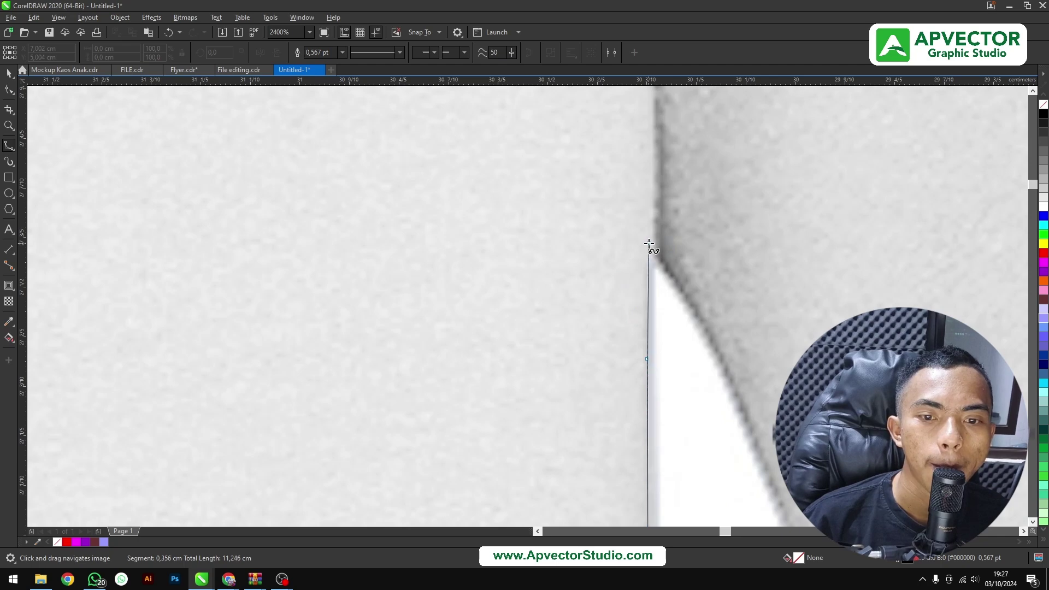
Trace down the sleeve's inner edge toward the cuff.
left_click_drag(647, 244, 660, 249)
scroll(550, 176, "right", 3)
scroll(591, 300, "down", 3)
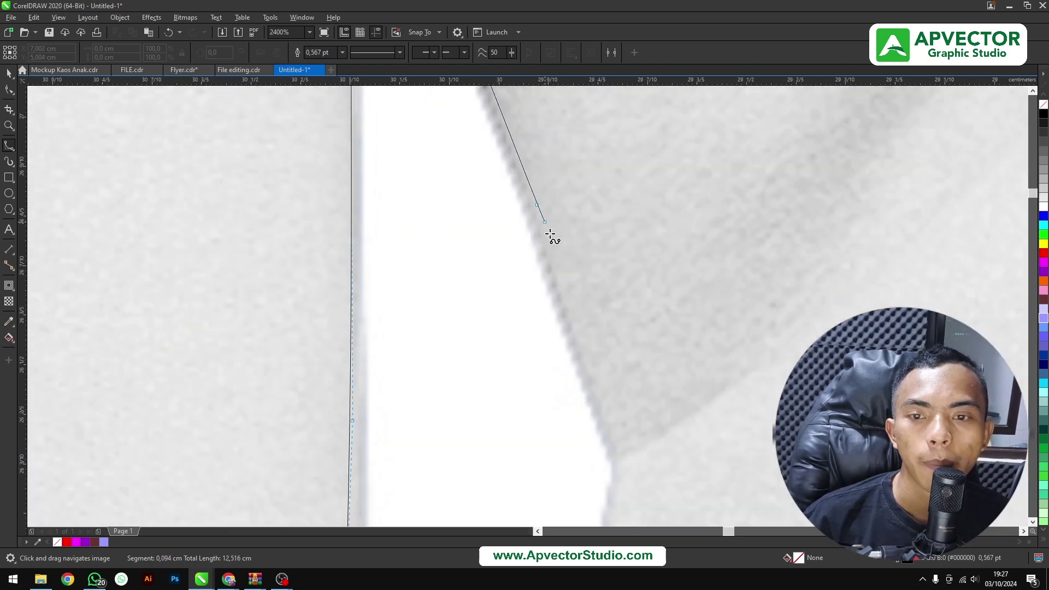
scroll(534, 154, "right", 3)
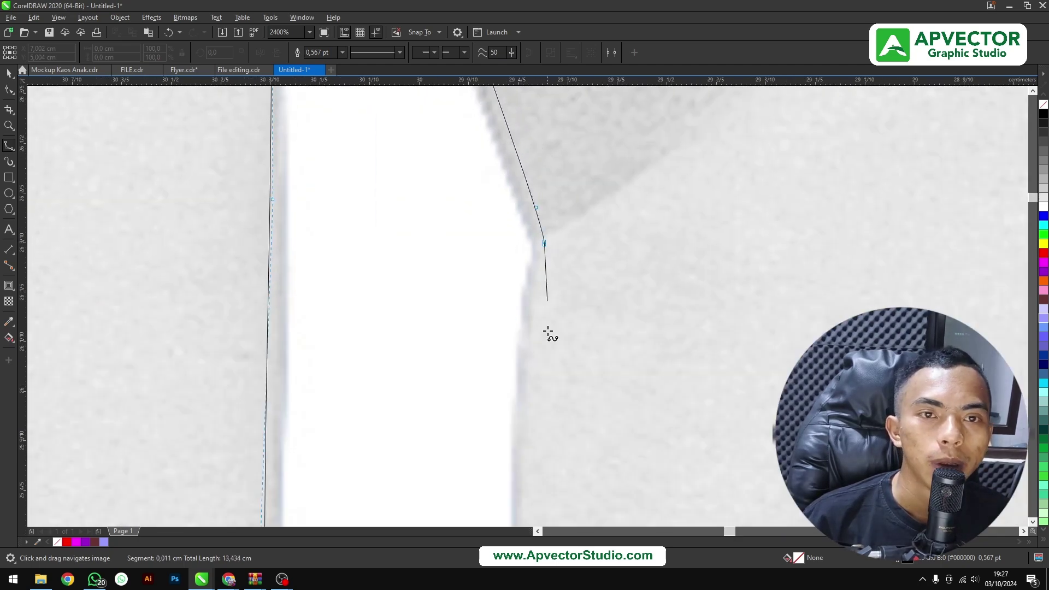
left_click(550, 334)
scroll(551, 335, "down", 3)
scroll(507, 302, "down", 3)
scroll(527, 155, "down", 5)
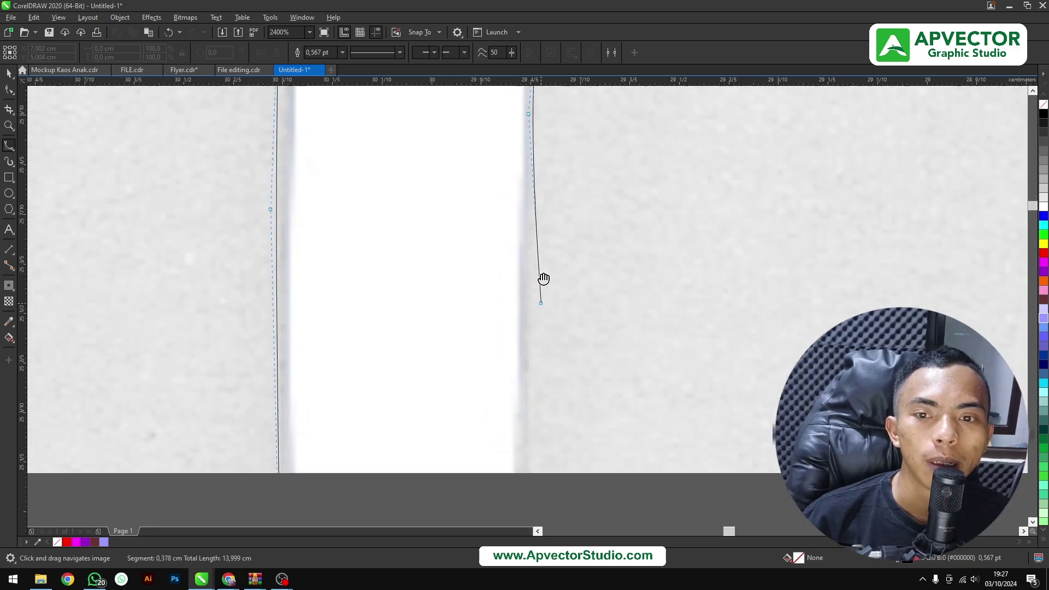
left_click(534, 312)
scroll(534, 312, "left", 1)
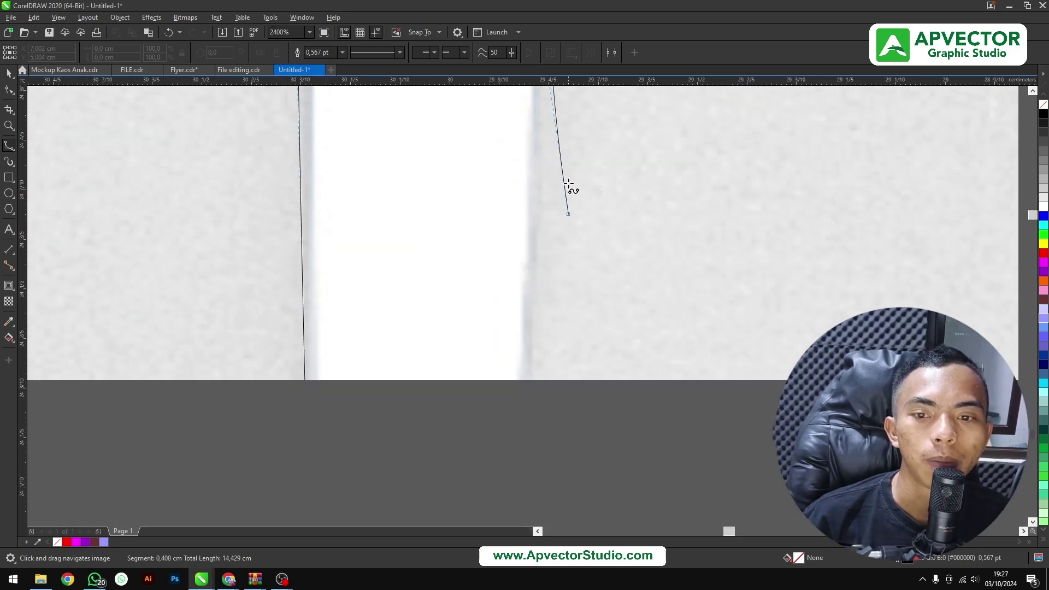
scroll(566, 187, "down", 1)
left_click(550, 281)
scroll(550, 281, "down", 3)
scroll(546, 181, "down", 3)
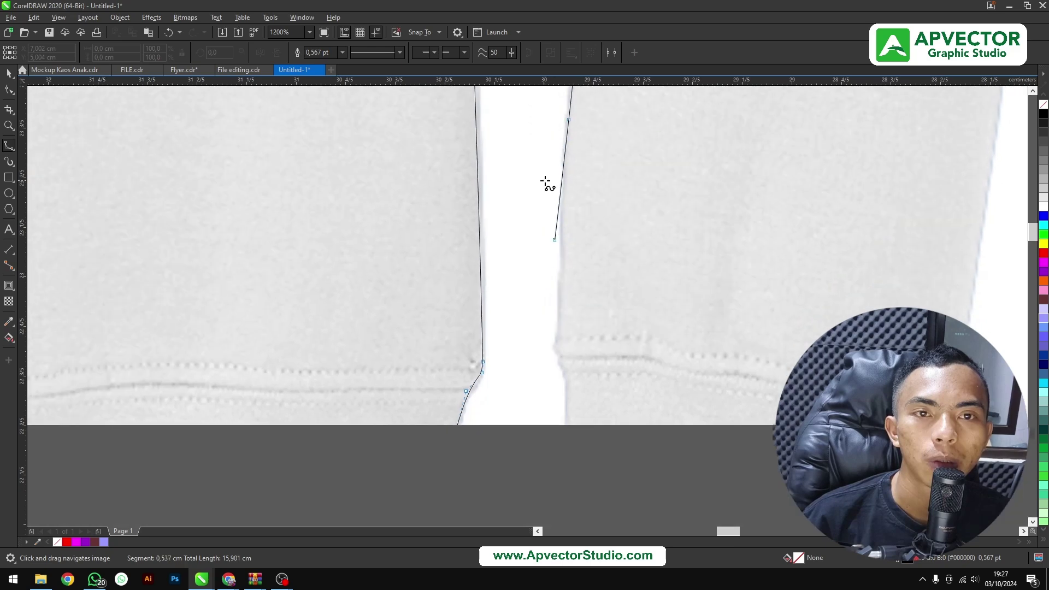
scroll(574, 314, "down", 3)
Add nodes at the top of the cuff and down its inner edge.
left_click(548, 241)
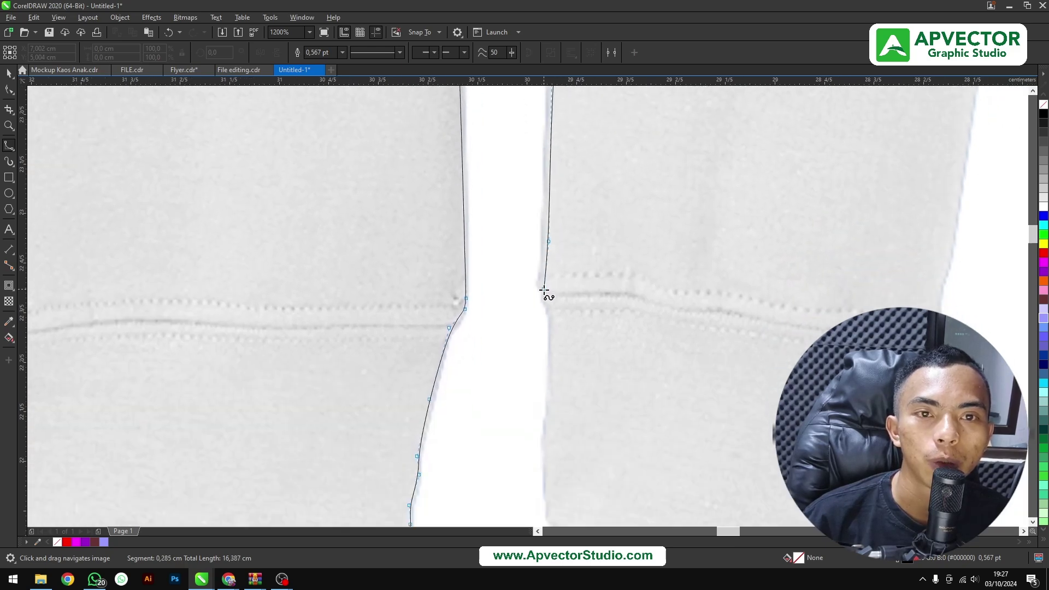
scroll(555, 373, "down", 5)
scroll(535, 234, "right", 1)
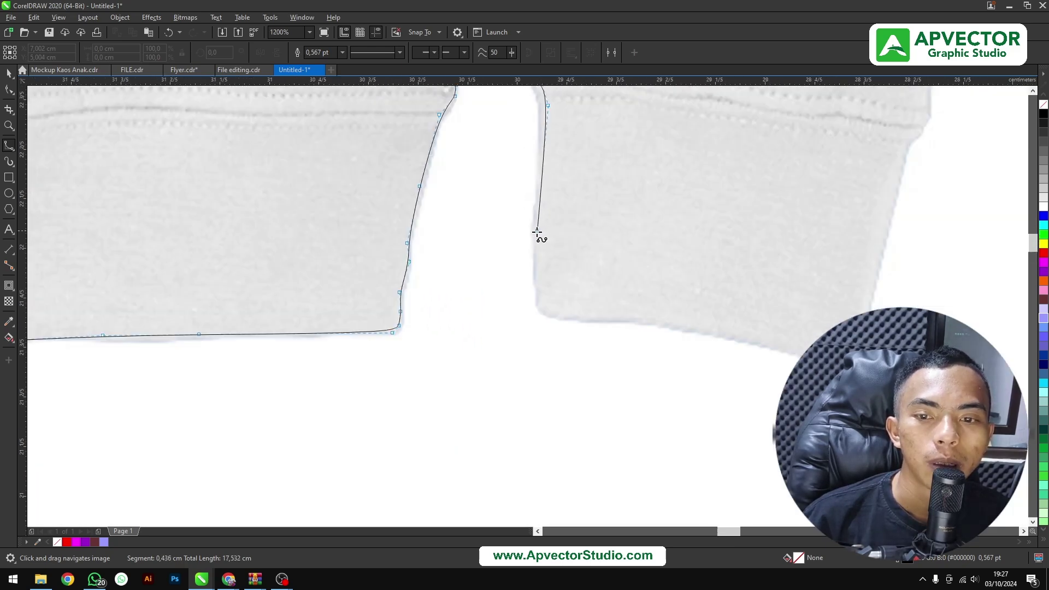
left_click(533, 276)
scroll(533, 277, "down", 1)
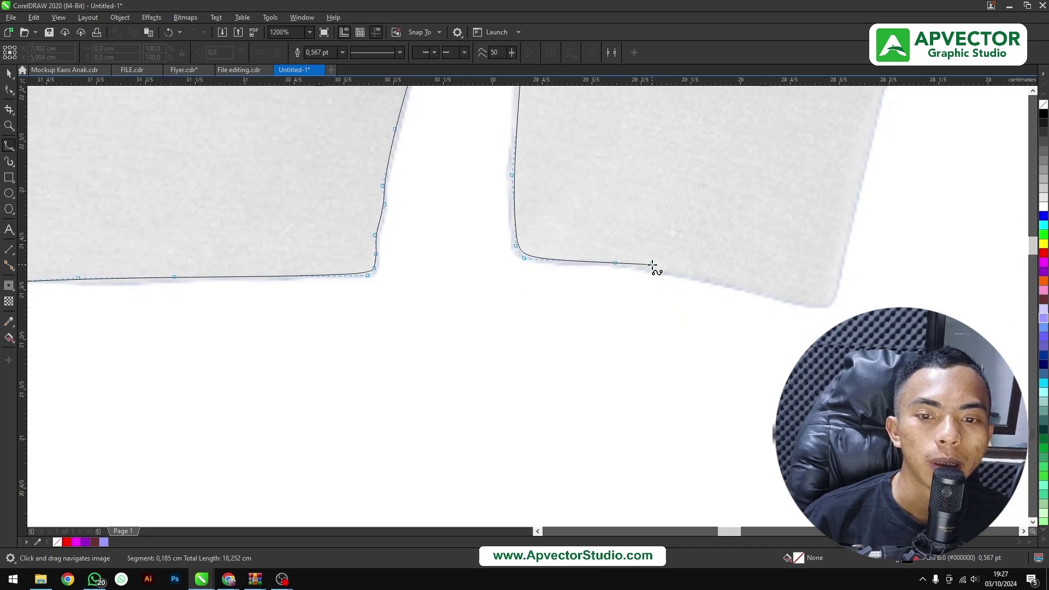
scroll(652, 264, "down", 1)
scroll(652, 265, "right", 1)
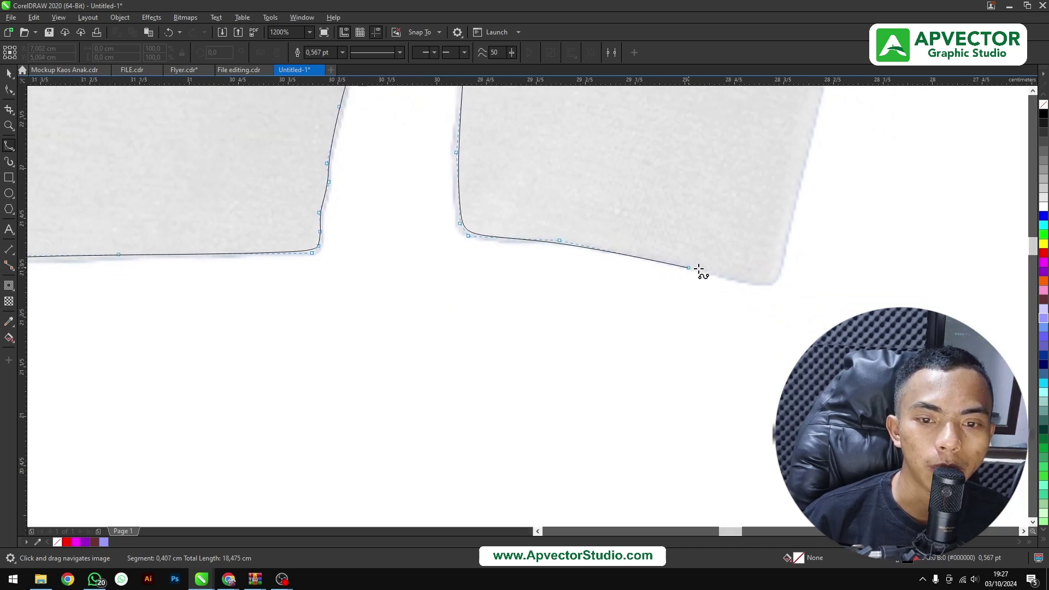
Curve the outline around the cuff's bottom and outer corner, then up the sleeve's outer edge.
left_click(779, 279)
scroll(693, 358, "up", 2)
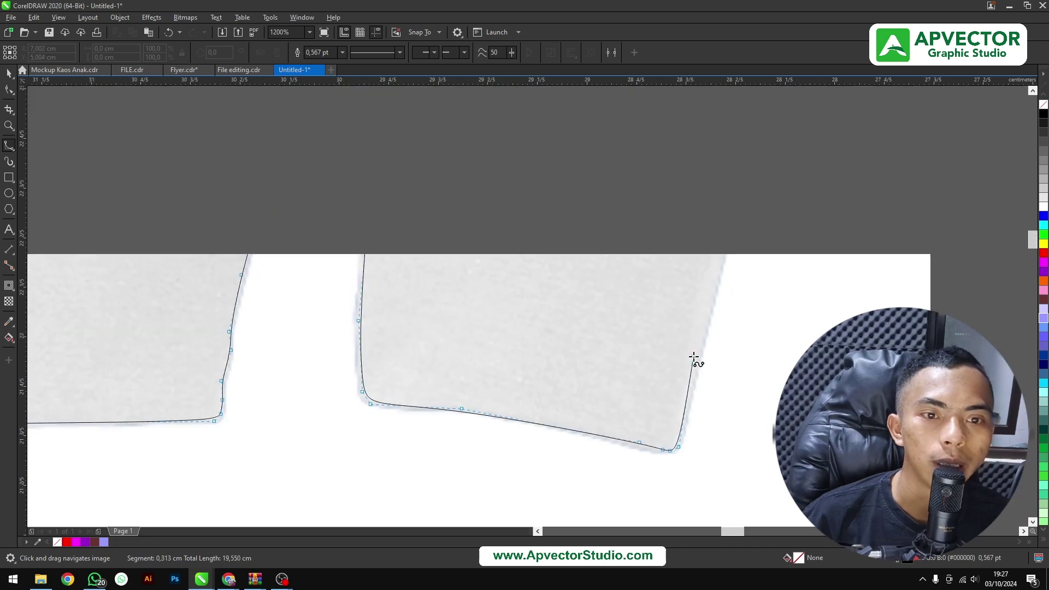
scroll(693, 358, "up", 1)
left_click(739, 187)
scroll(728, 232, "up", 1)
left_click(729, 229)
left_click(745, 216)
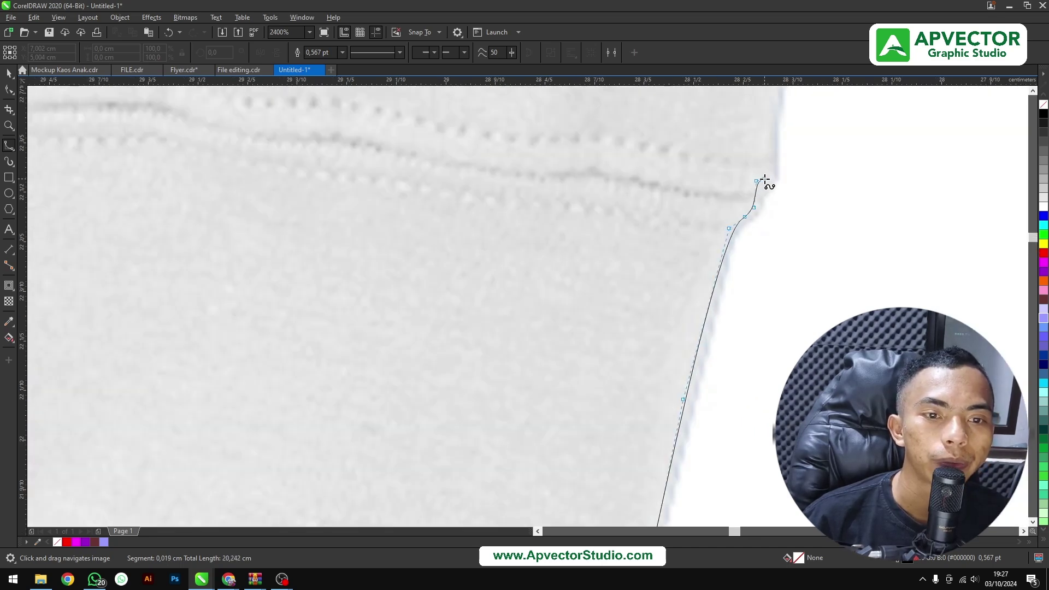
left_click(764, 178)
left_click(770, 173)
scroll(682, 310, "up", 3)
left_click(708, 209)
scroll(631, 393, "up", 3)
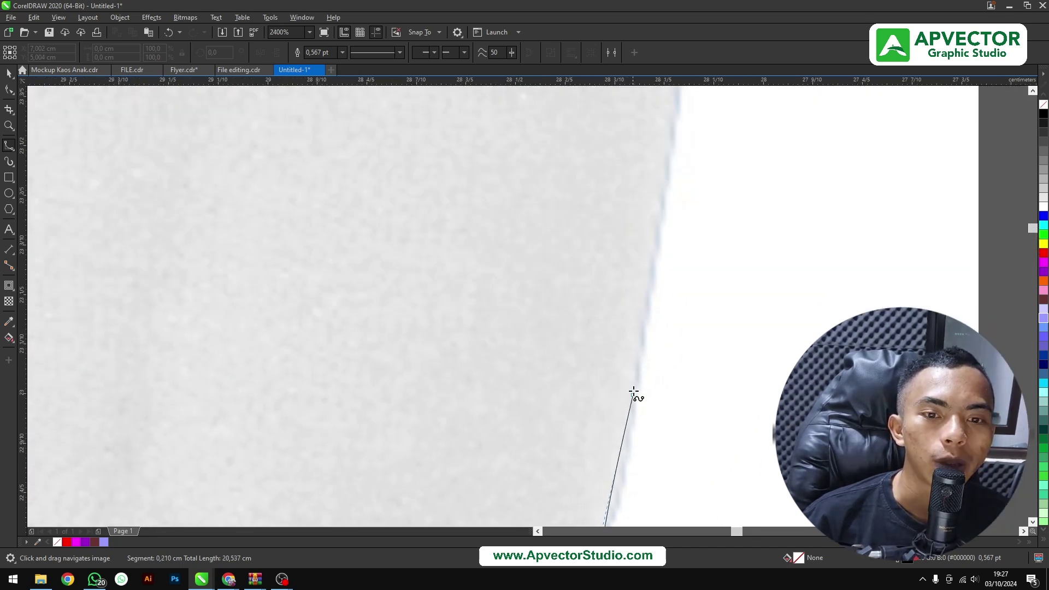
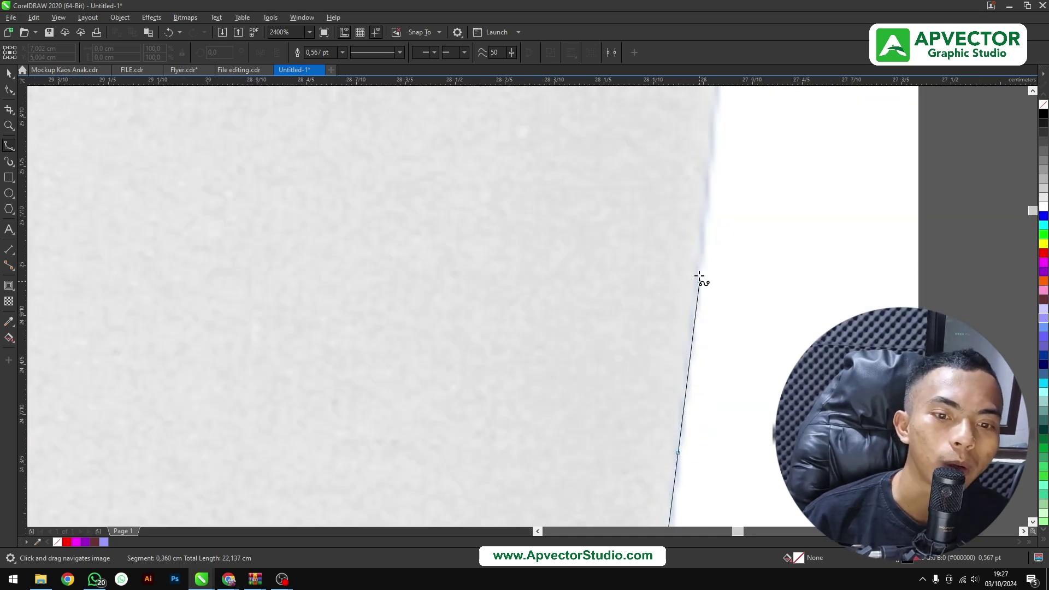
Trace B-spline points up the hoodie's side edge toward the shoulder corner.
left_click(709, 164)
scroll(693, 308, "up", 3)
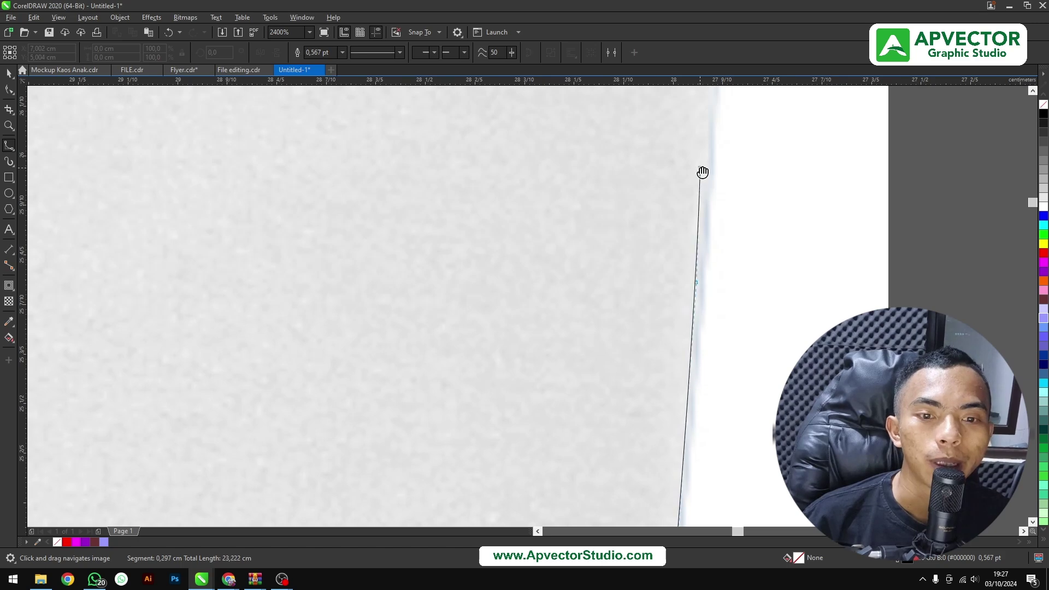
scroll(694, 230, "up", 3)
scroll(691, 273, "up", 3)
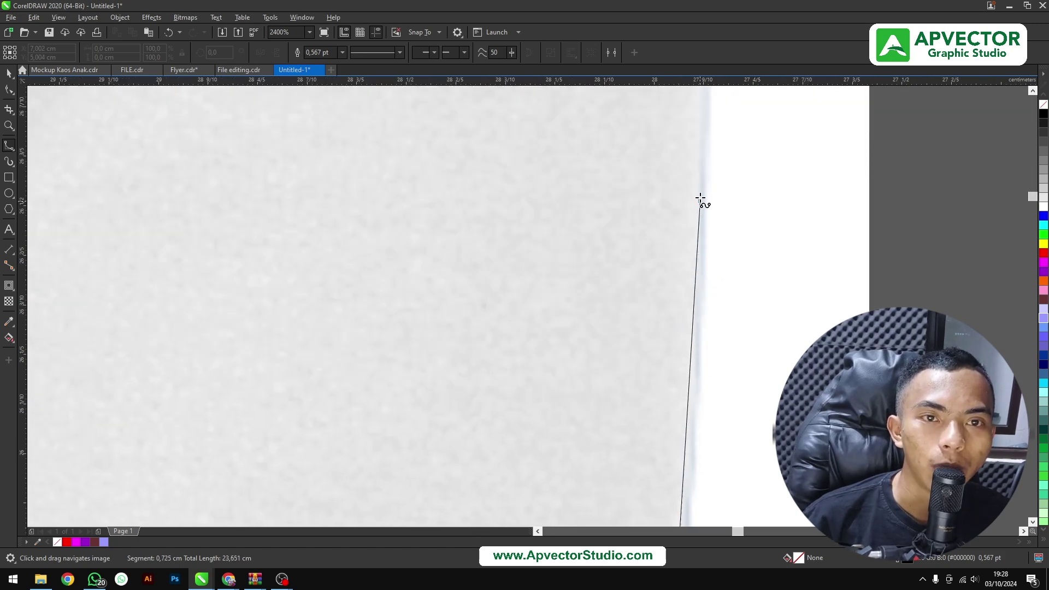
left_click(700, 141)
scroll(693, 273, "up", 3)
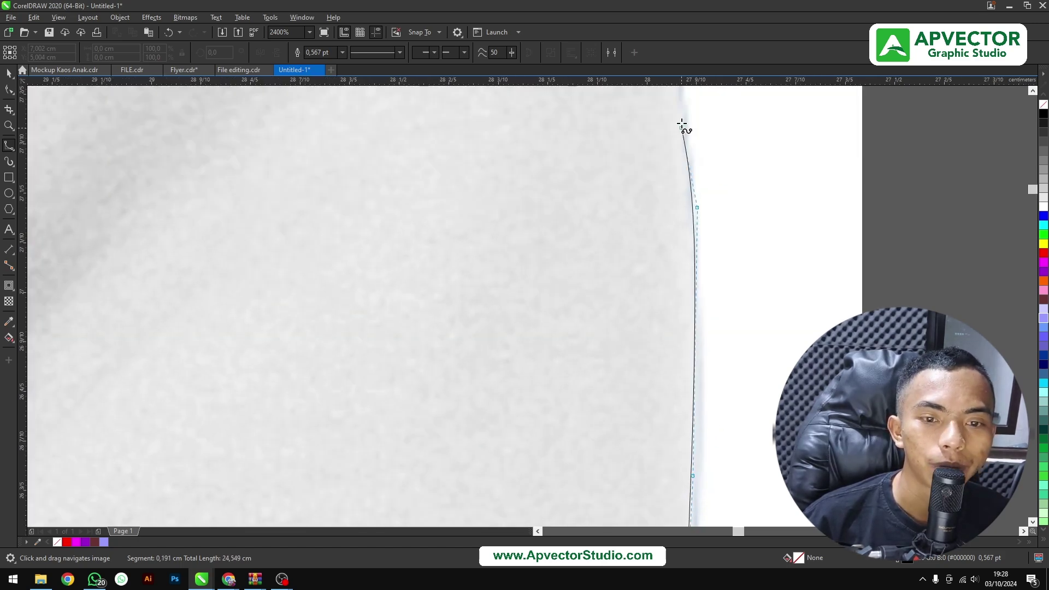
left_click(682, 125)
scroll(685, 273, "up", 3)
key("F3")
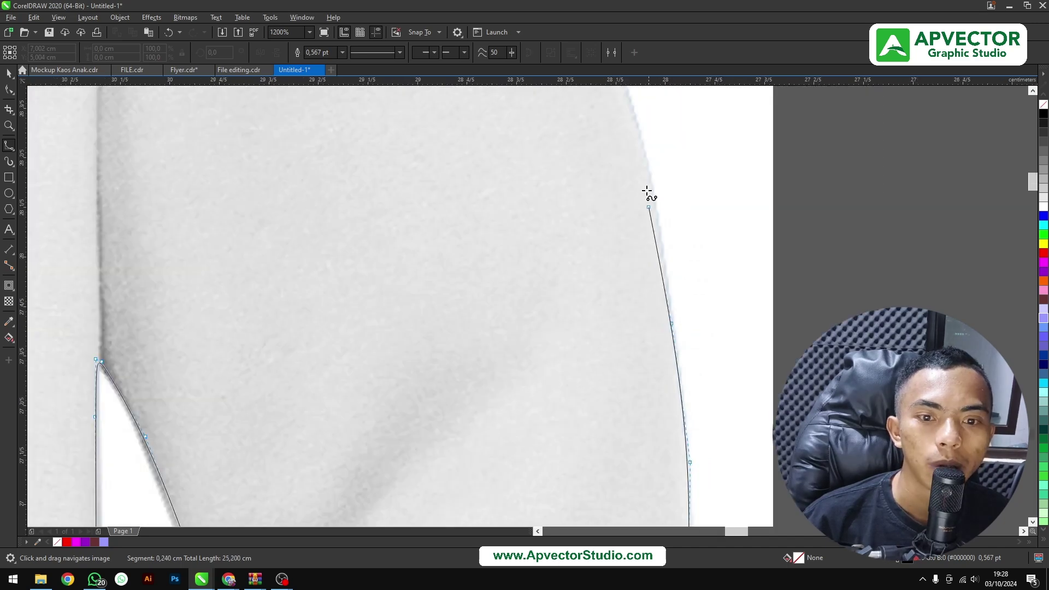
scroll(674, 286, "up", 3)
left_click(625, 117)
scroll(660, 293, "up", 2)
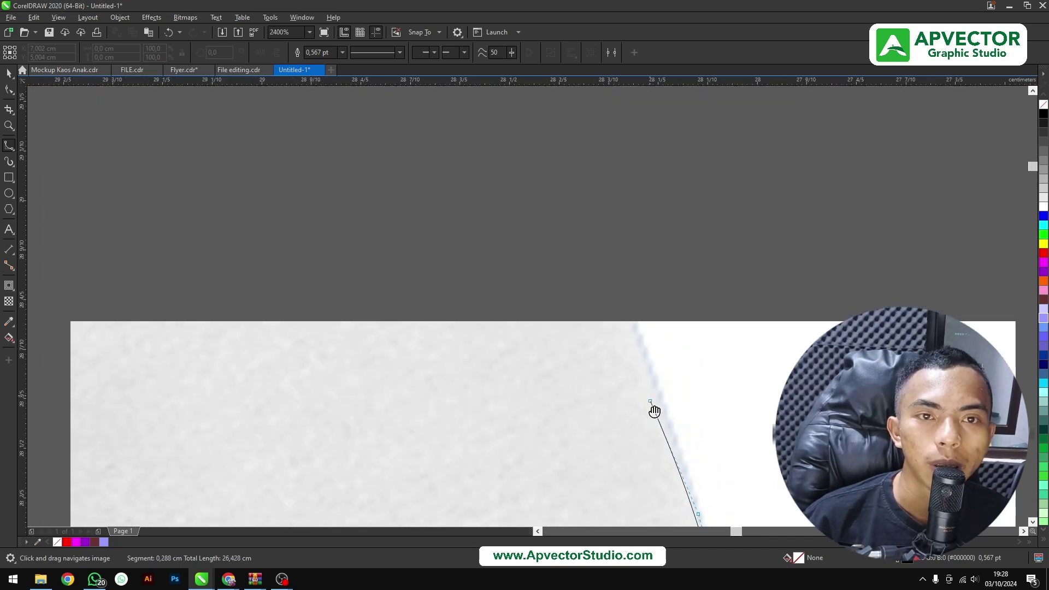
scroll(654, 410, "up", 3)
scroll(584, 194, "up", 5)
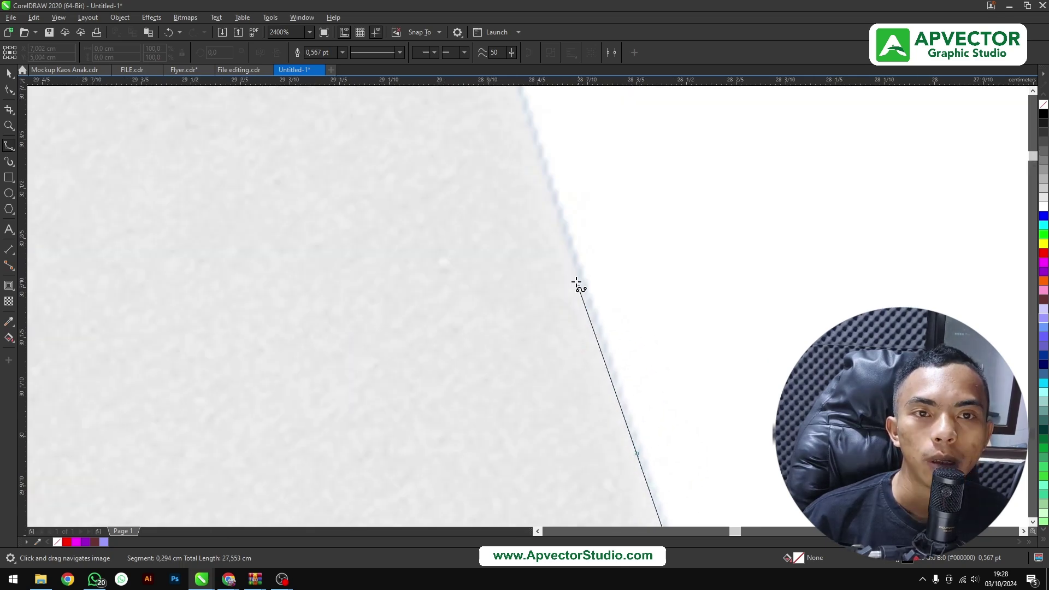
left_click(558, 223)
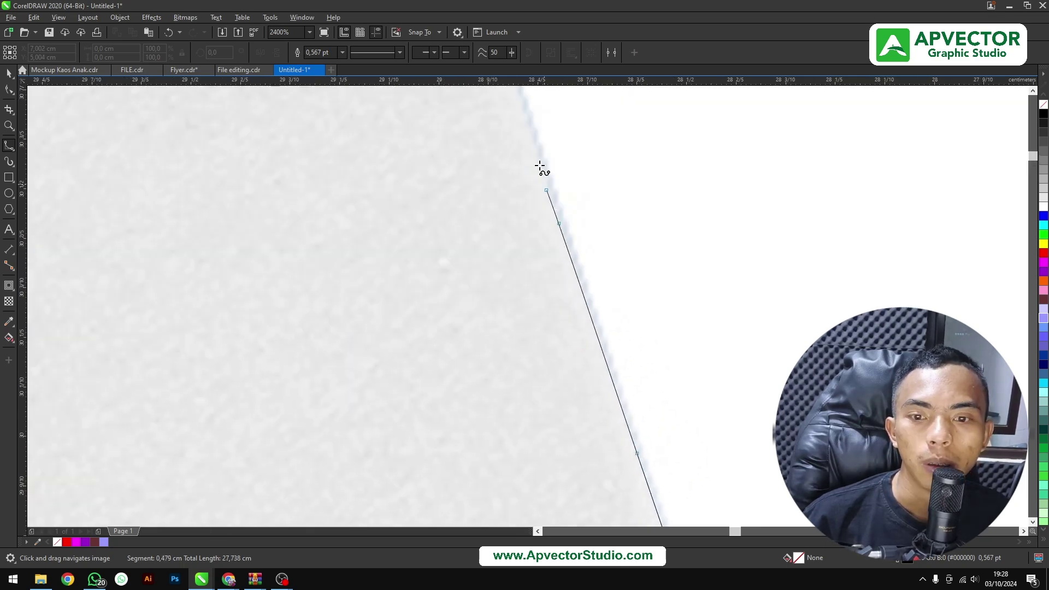
scroll(541, 168, "up", 5)
left_click(519, 128)
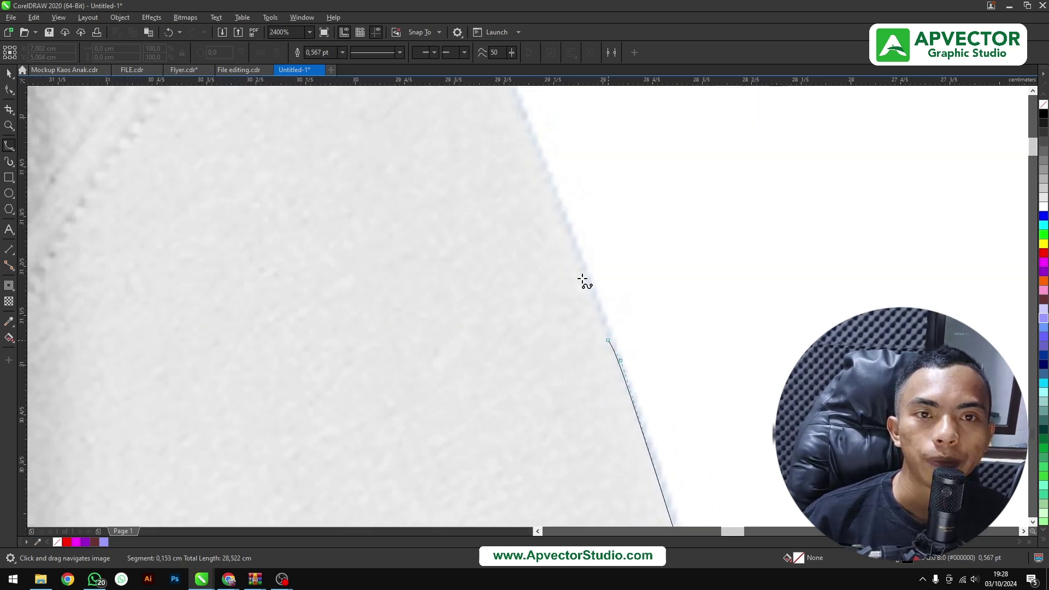
scroll(580, 281, "down", 1)
left_click(645, 401)
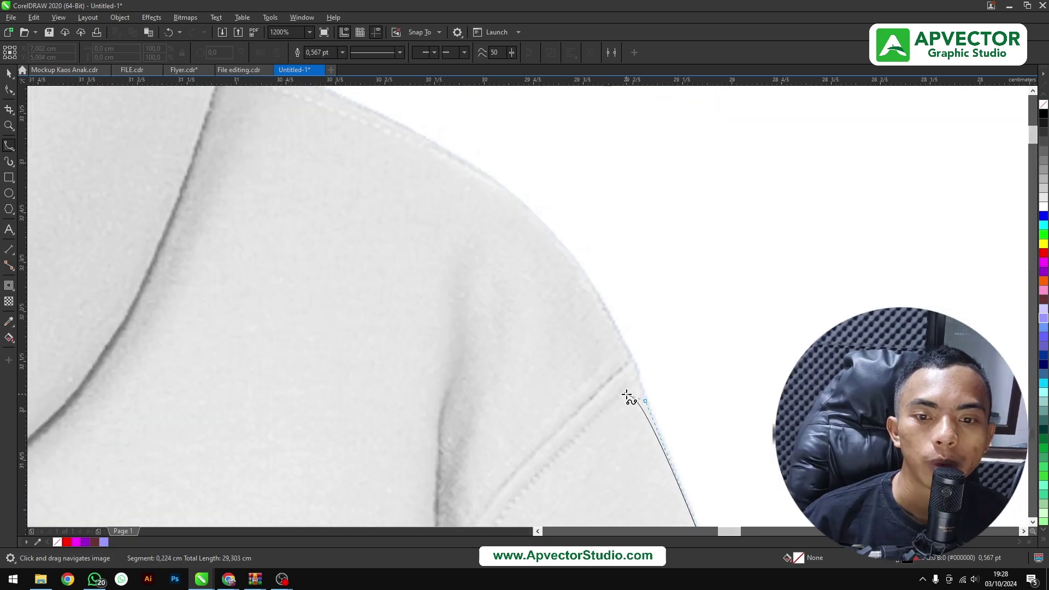
left_click(588, 277)
scroll(557, 269, "up", 5)
scroll(666, 375, "up", 1)
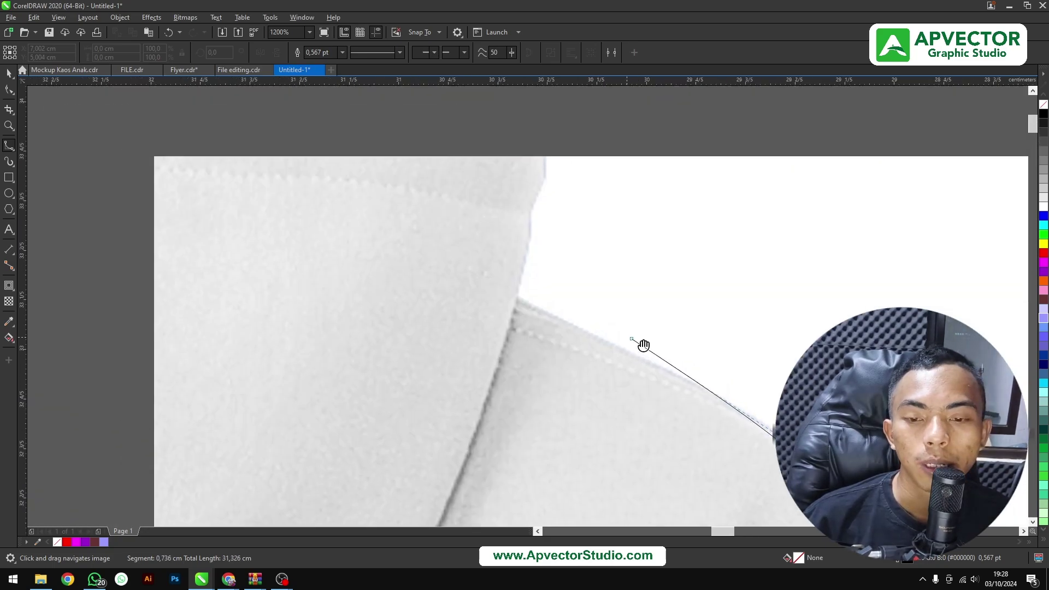
left_click(671, 378)
Curve the outline around the shoulder corner and up the shoulder edge.
left_click_drag(386, 256, 416, 281)
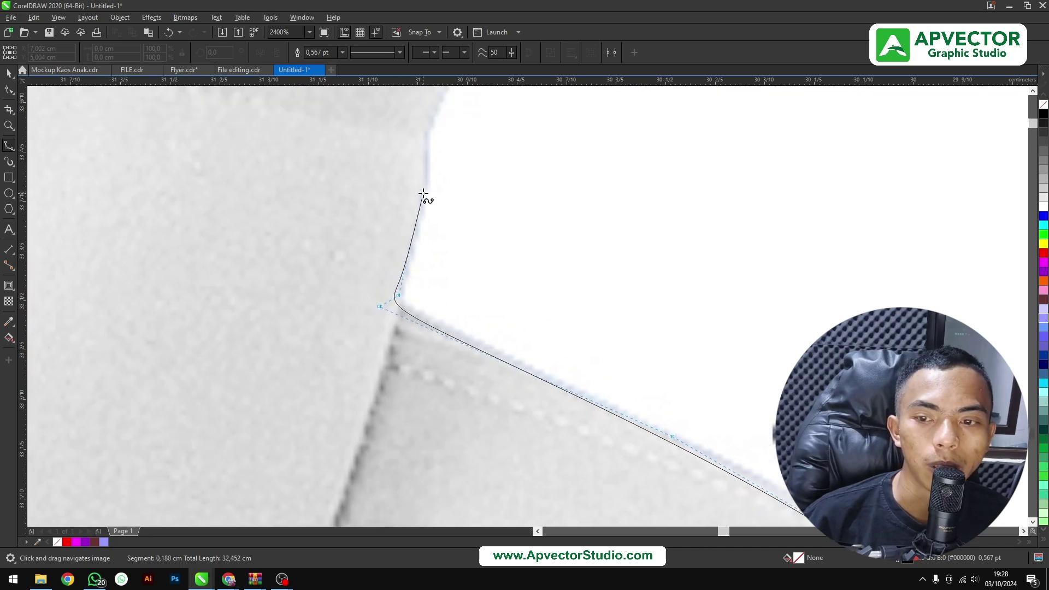
left_click(421, 121)
scroll(420, 121, "up", 3)
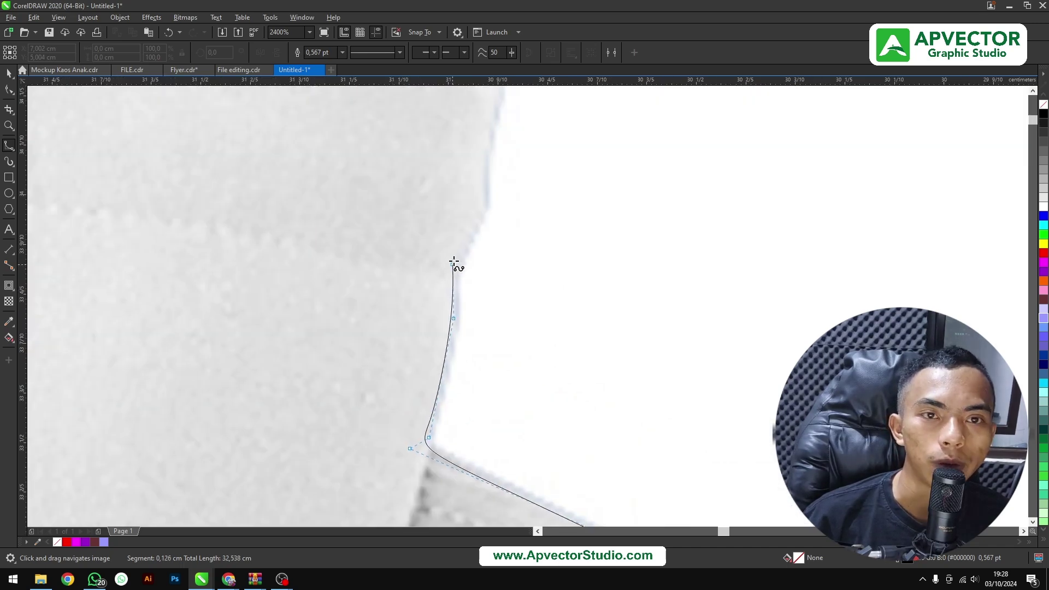
left_click(486, 198)
scroll(487, 199, "up", 3)
left_click(492, 313)
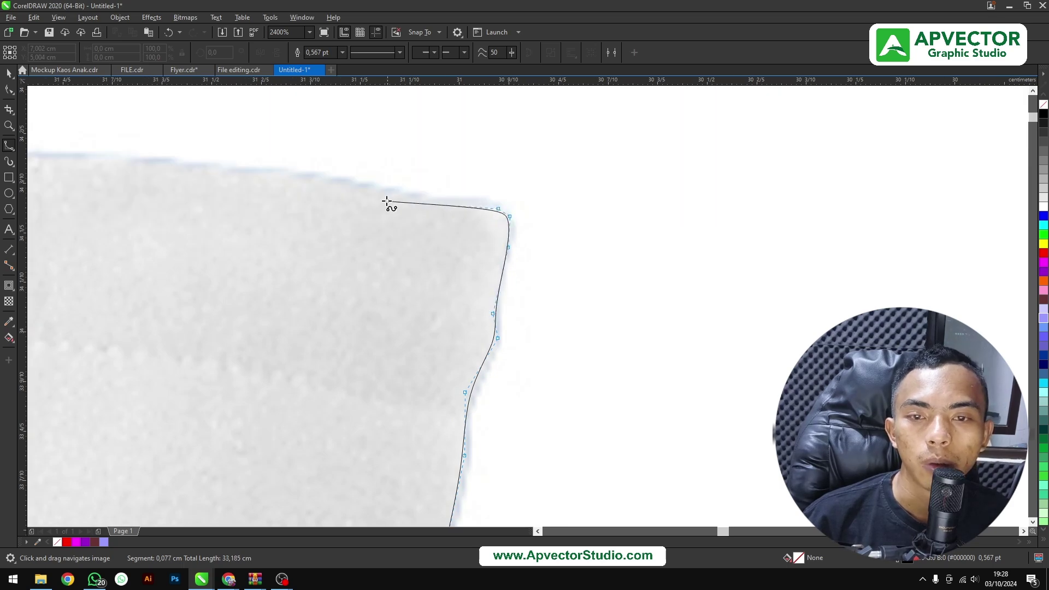
scroll(387, 202, "down", 3)
Trace across the top of the hood and turn down its far corner.
left_click(539, 191)
scroll(608, 233, "left", 3)
scroll(770, 216, "left", 3)
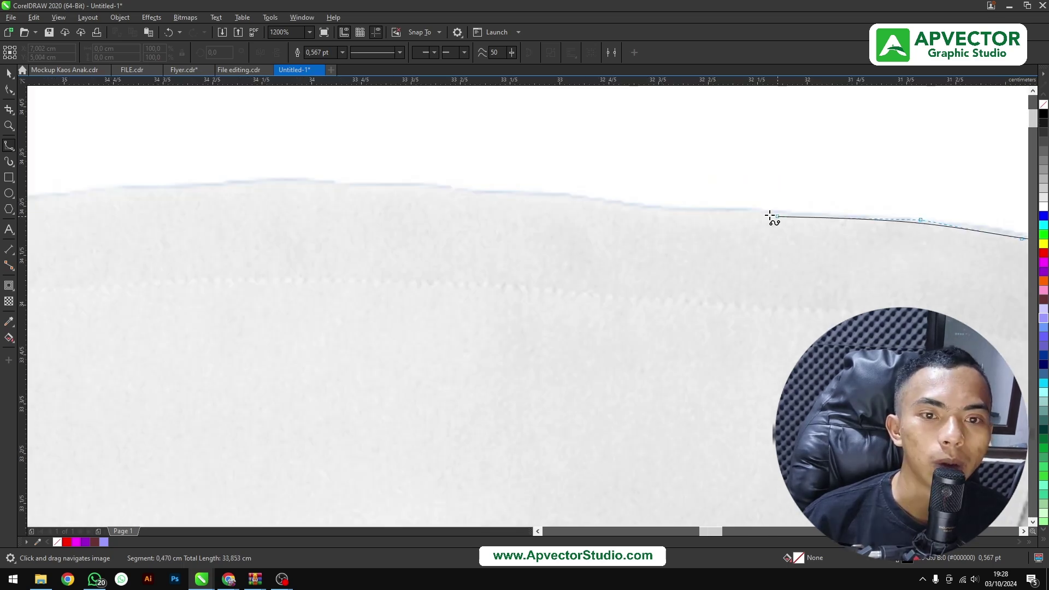
left_click(613, 207)
left_click(434, 189)
scroll(361, 197, "left", 3)
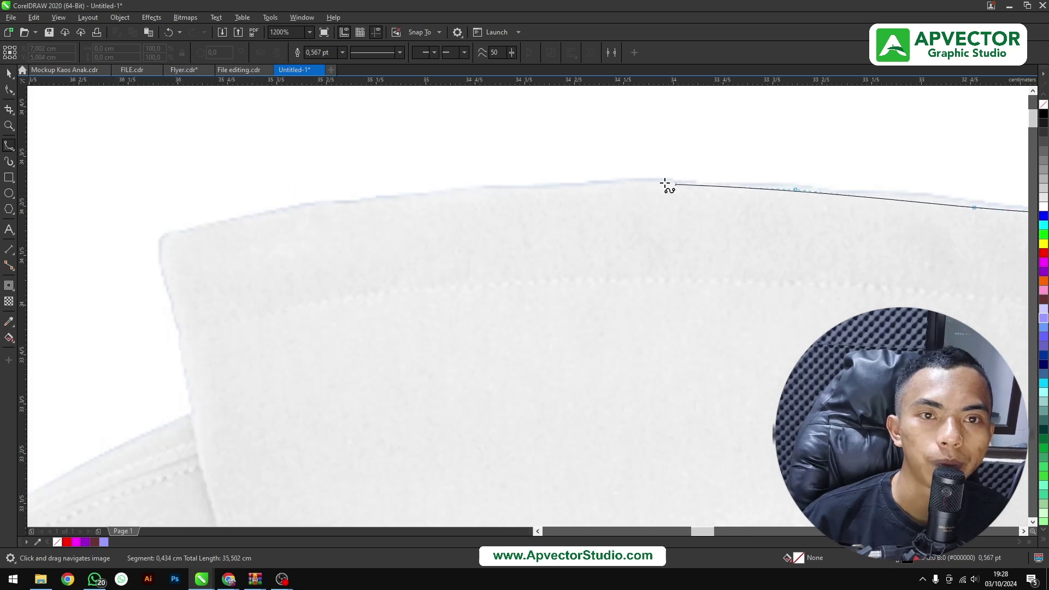
left_click(627, 174)
left_click(546, 190)
scroll(536, 195, "left", 3)
left_click(731, 171)
left_click(714, 171)
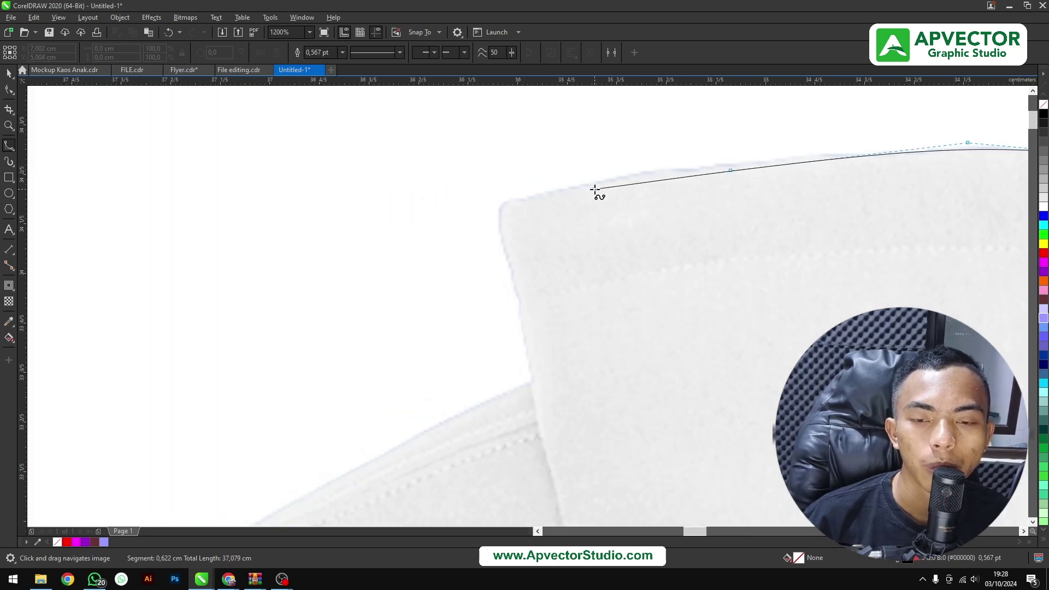
scroll(521, 279, "down", 3)
left_click(497, 168)
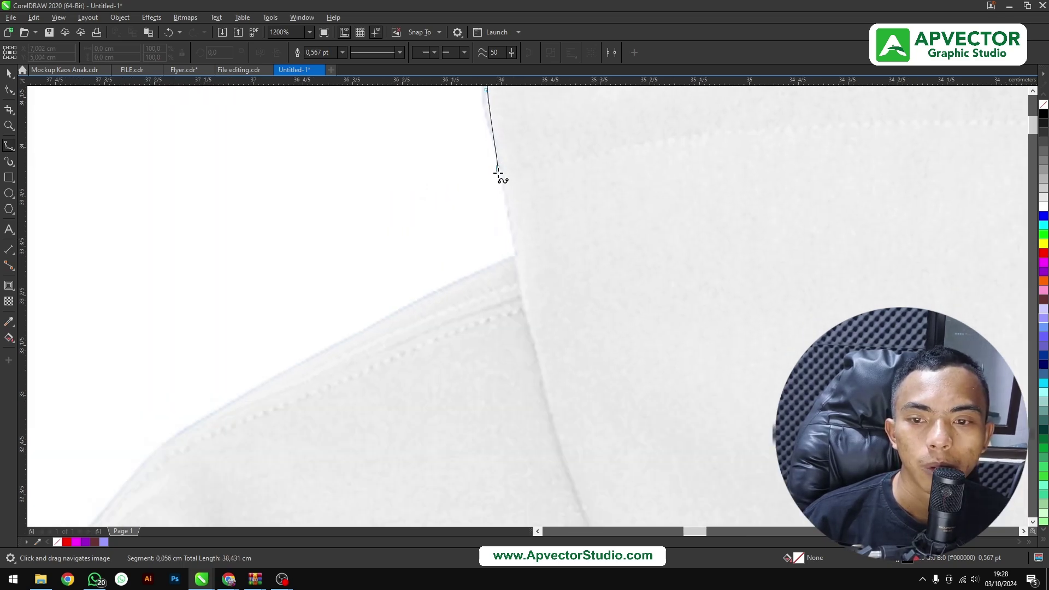
scroll(517, 259, "down", 6)
scroll(518, 260, "left", 4)
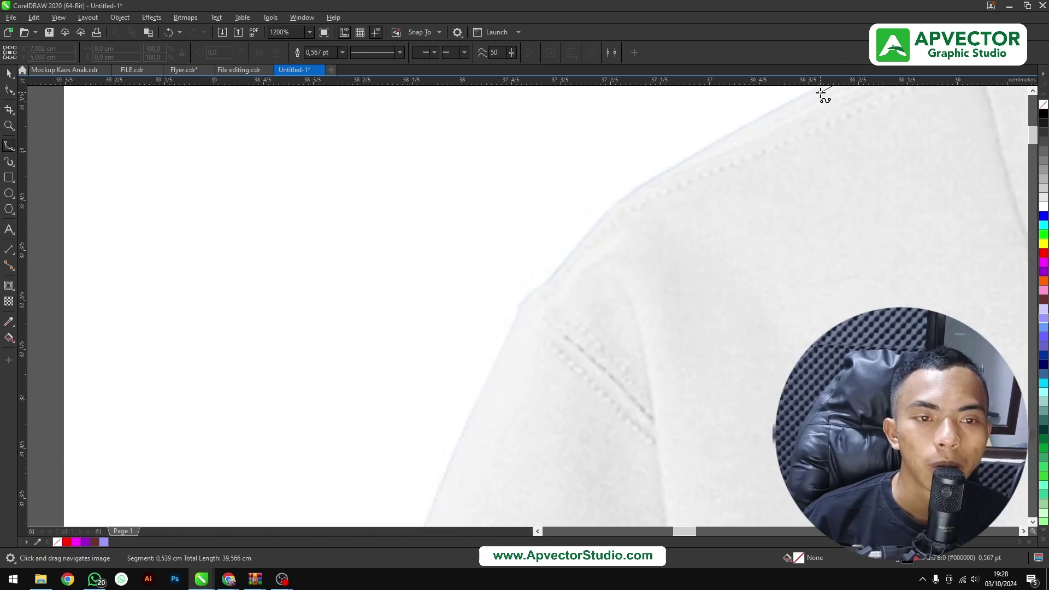
scroll(644, 176, "down", 2)
scroll(644, 175, "left", 1)
Trace the outline over the far shoulder and down the sleeve edge.
left_click(645, 121)
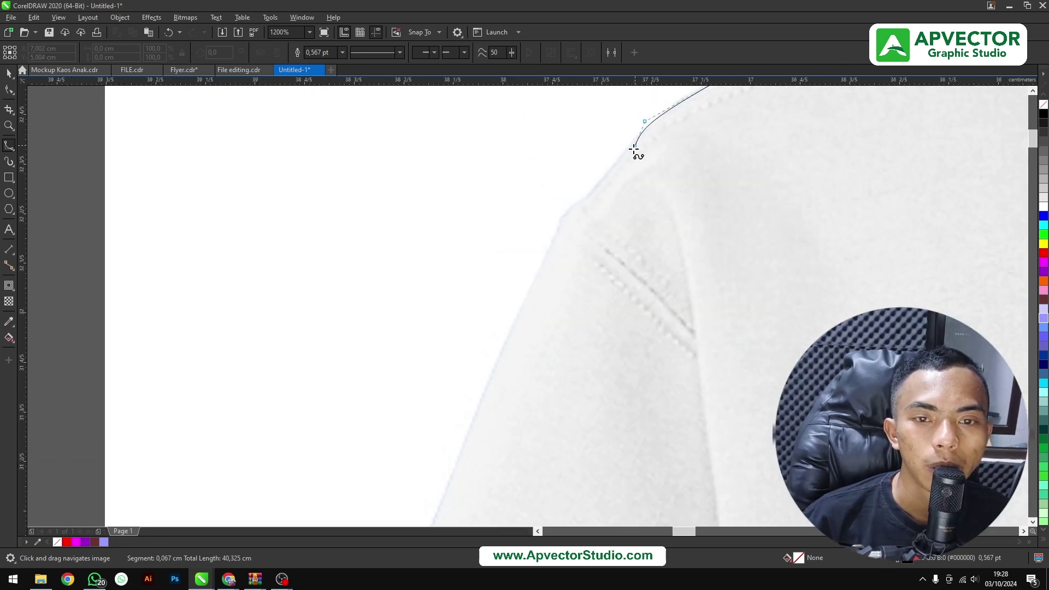
left_click(550, 273)
scroll(550, 273, "down", 3)
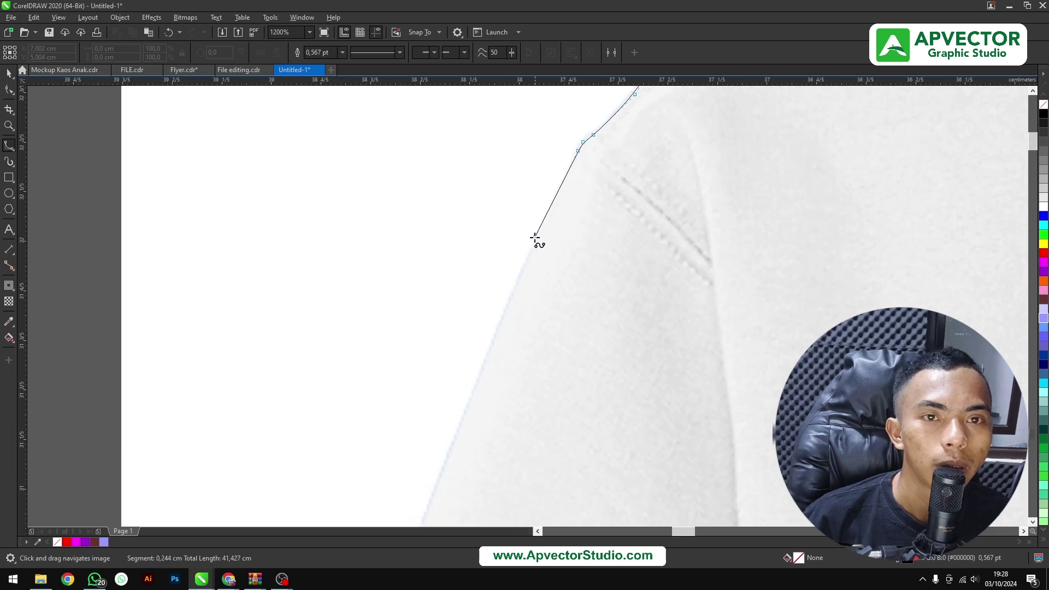
scroll(536, 237, "down", 3)
scroll(543, 201, "left", 2)
scroll(546, 186, "down", 2)
scroll(546, 186, "left", 1)
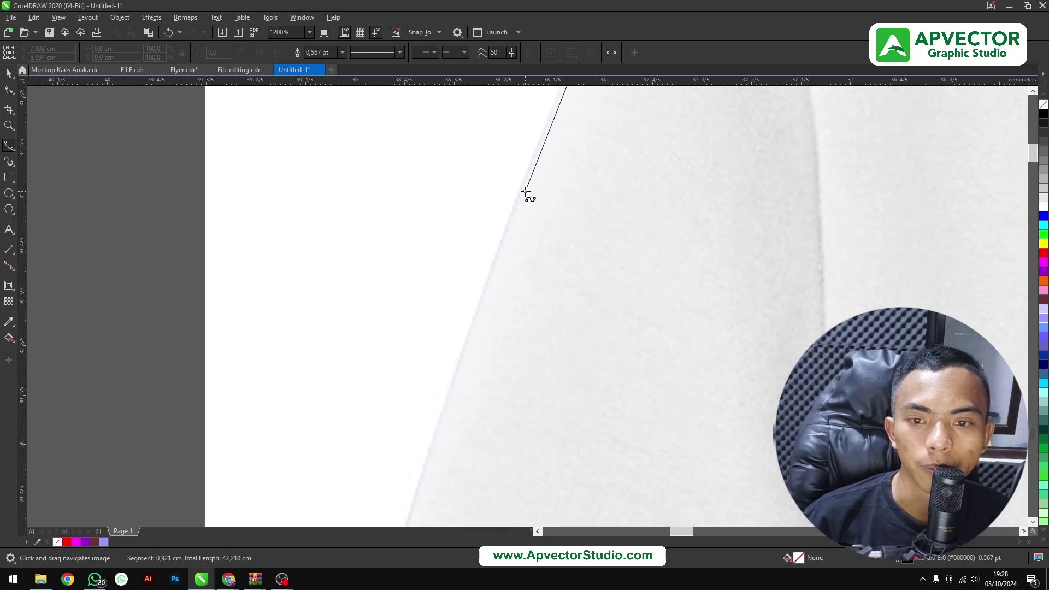
scroll(487, 319, "down", 2)
scroll(526, 196, "down", 2)
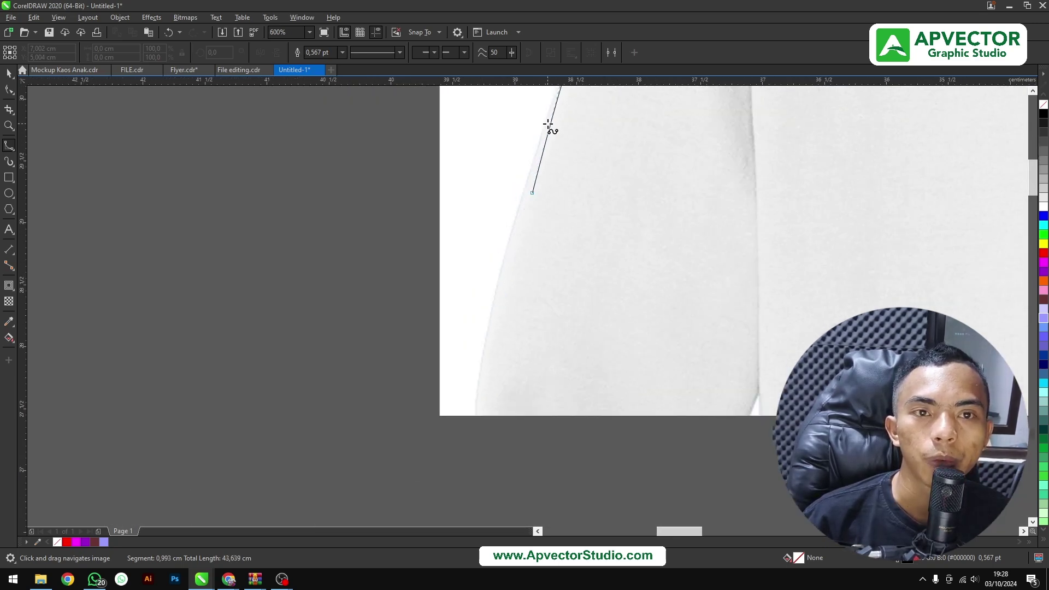
left_click(531, 176)
scroll(530, 176, "down", 2)
scroll(530, 176, "left", 1)
scroll(527, 175, "down", 2)
scroll(527, 175, "left", 1)
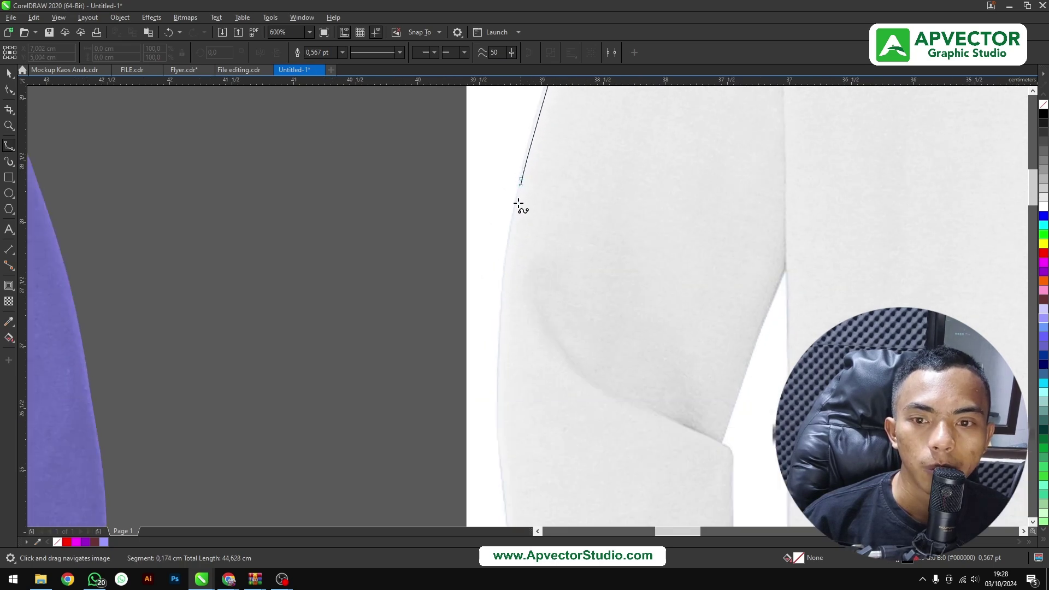
scroll(519, 175, "down", 2)
scroll(519, 175, "left", 1)
left_click(513, 225)
scroll(513, 164, "down", 1)
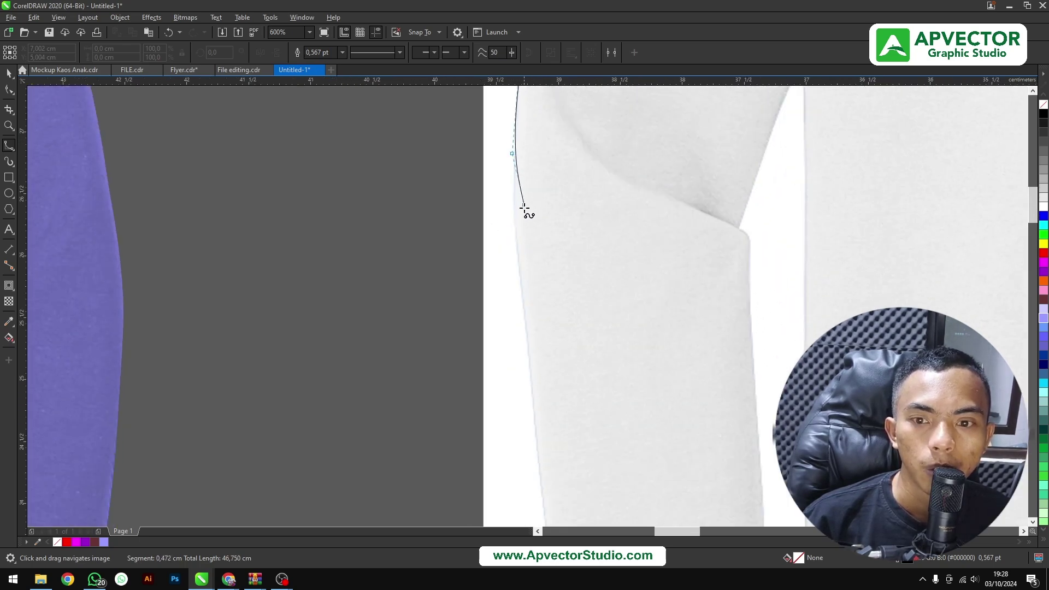
scroll(519, 230, "down", 3)
left_click(519, 183)
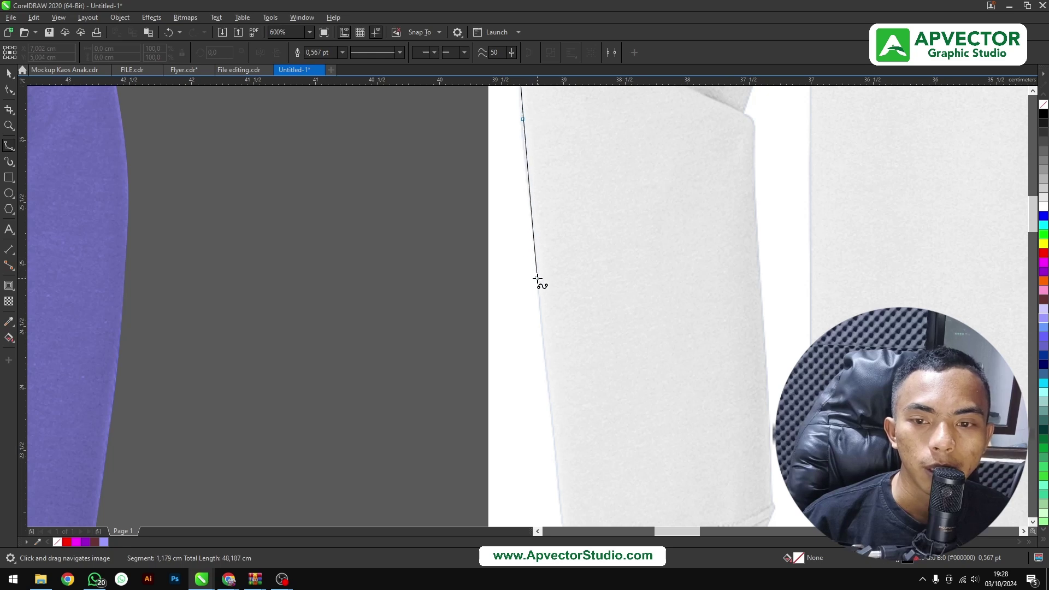
scroll(540, 283, "down", 2)
scroll(557, 344, "up", 2)
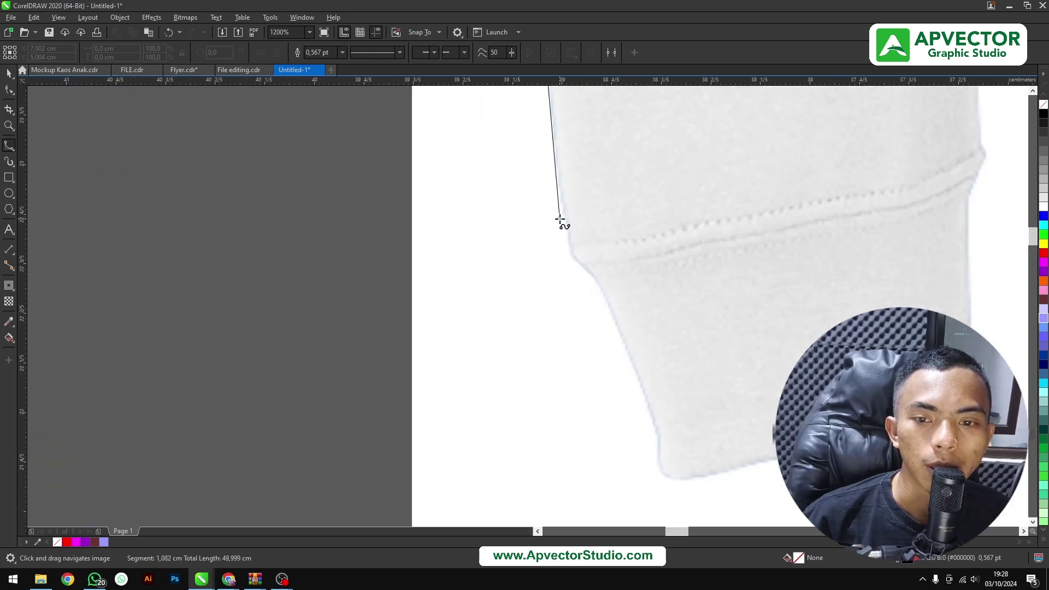
Trace the outline along the cuff bottom and around the cuff corner.
left_click(604, 279)
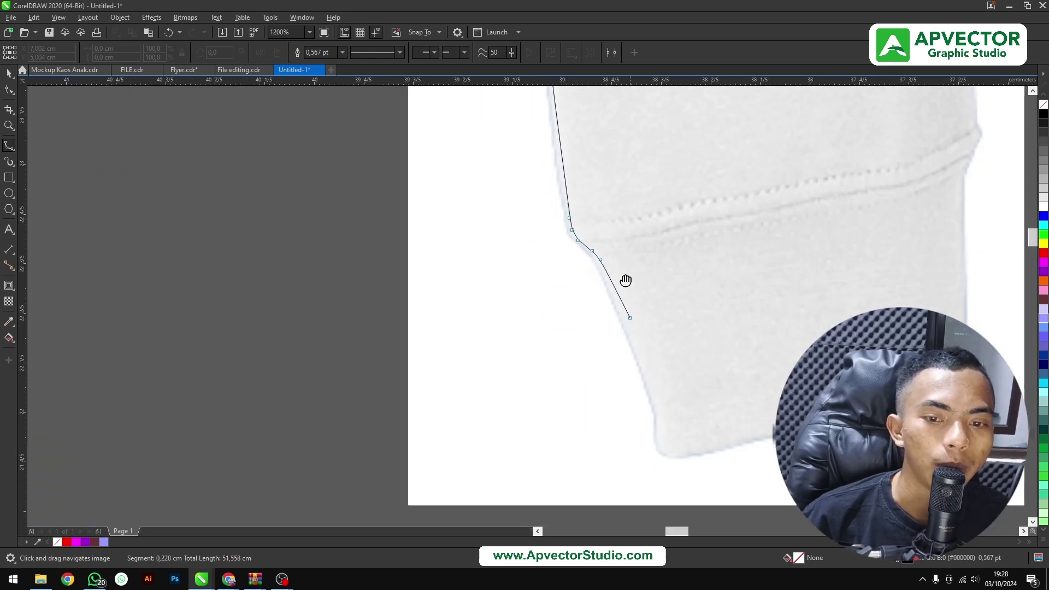
scroll(612, 279, "down", 2)
left_click(626, 302)
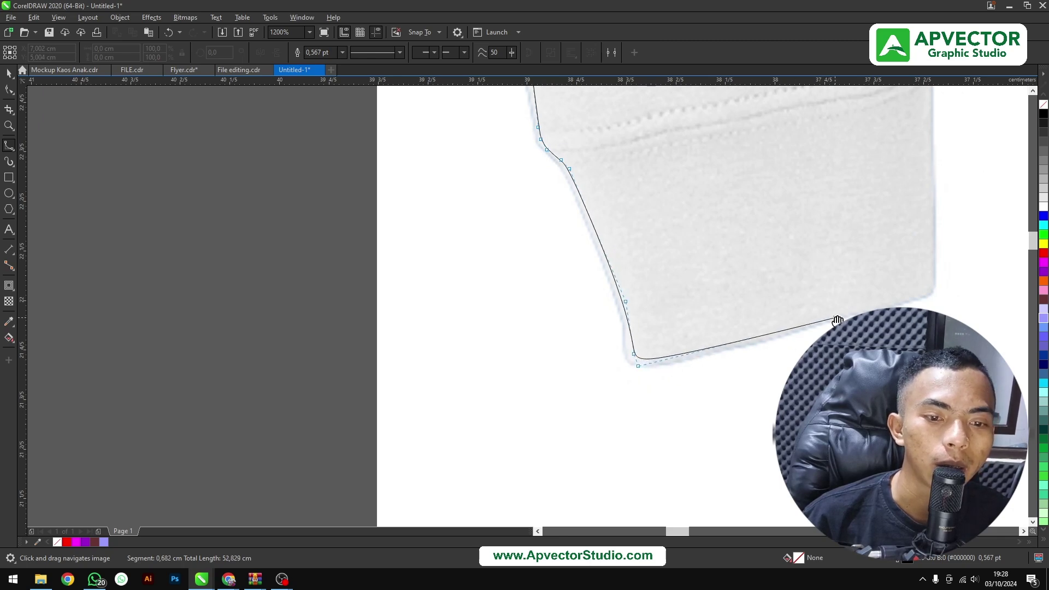
scroll(649, 344, "right", 2)
scroll(732, 298, "up", 2)
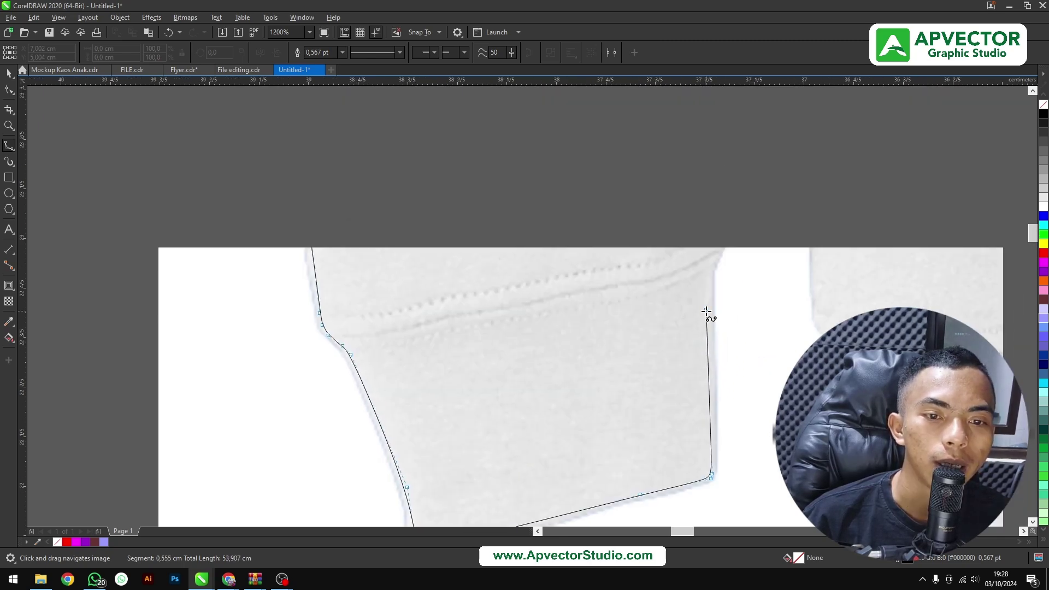
left_click(711, 281)
left_click(727, 224)
left_click(718, 206)
scroll(710, 245, "up", 4)
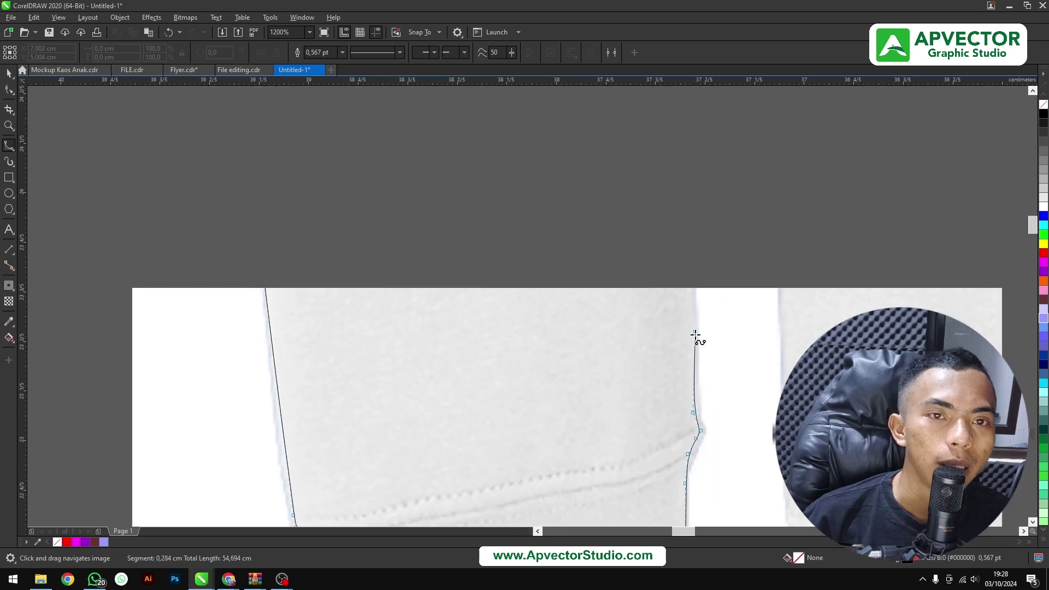
scroll(693, 353, "up", 2)
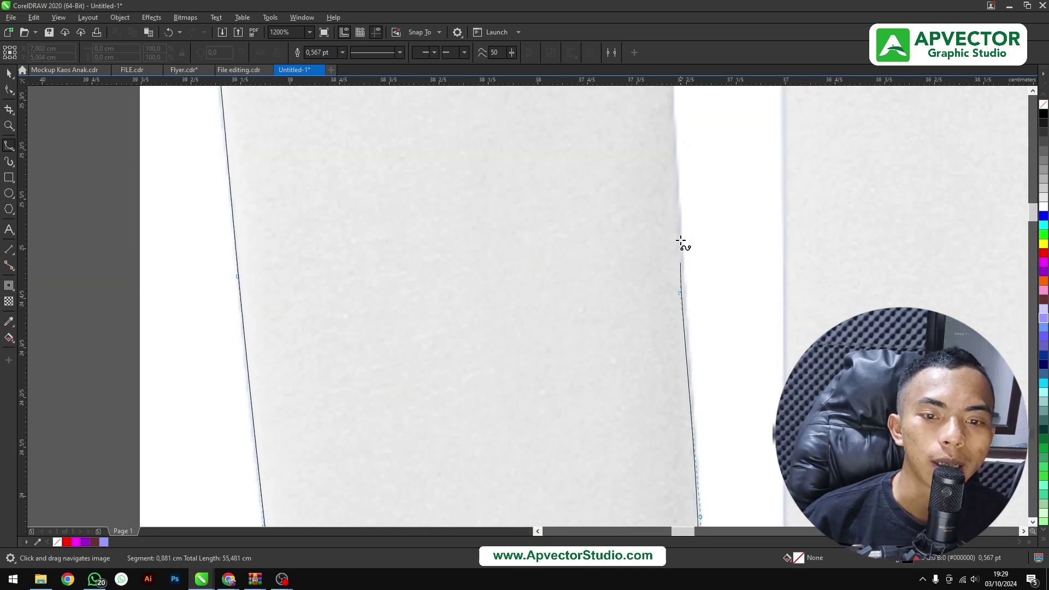
Trace up the right edge and along the angled edge to the sharp corner.
left_click(681, 241)
scroll(681, 241, "up", 3)
scroll(673, 241, "up", 2)
scroll(672, 290, "up", 1)
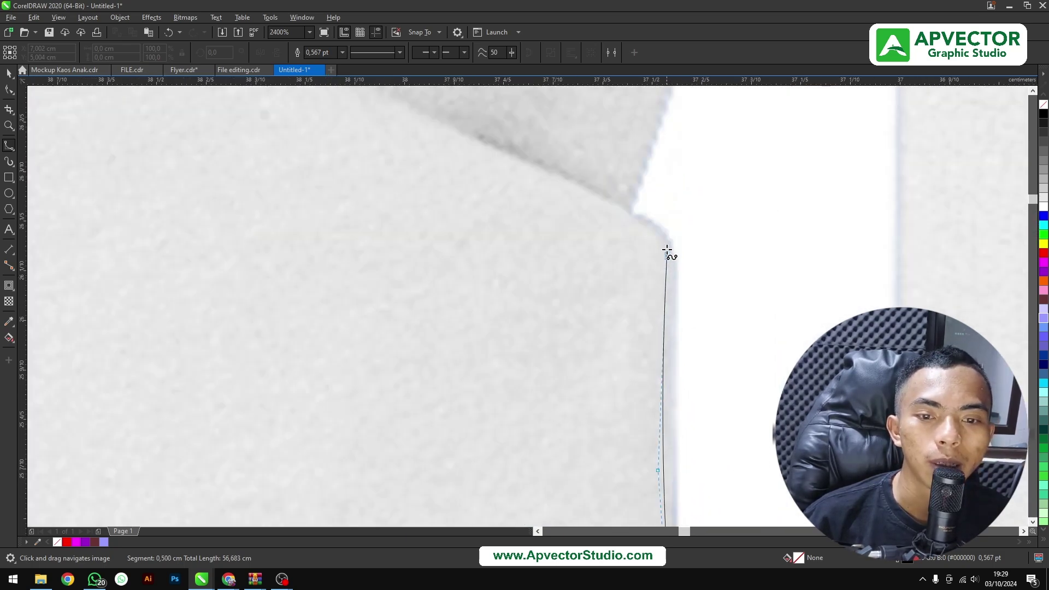
left_click(625, 215)
scroll(621, 241, "up", 1)
scroll(643, 180, "up", 7)
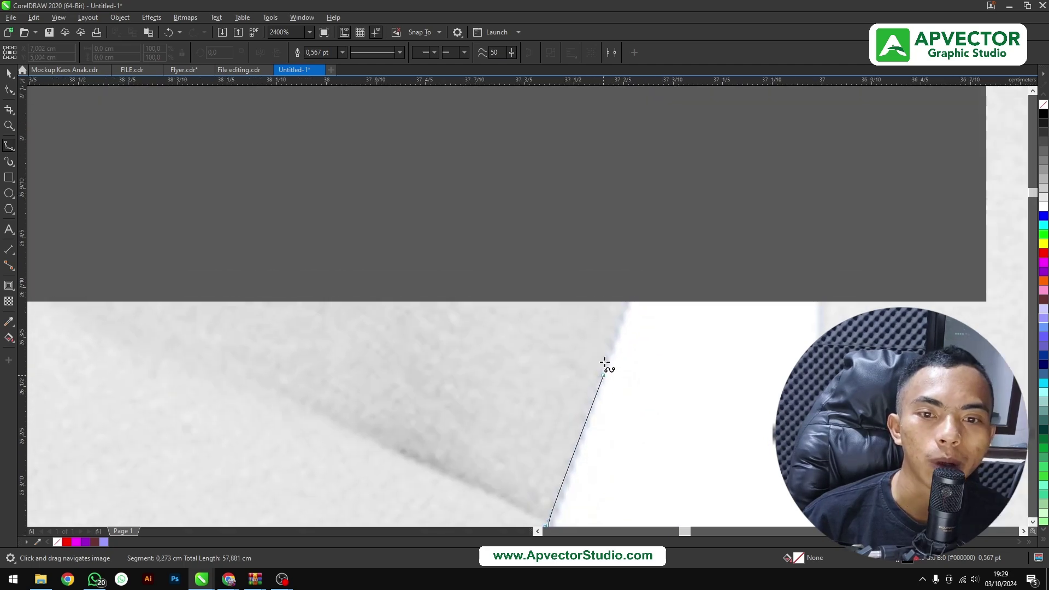
left_click(528, 504)
scroll(637, 208, "up", 1)
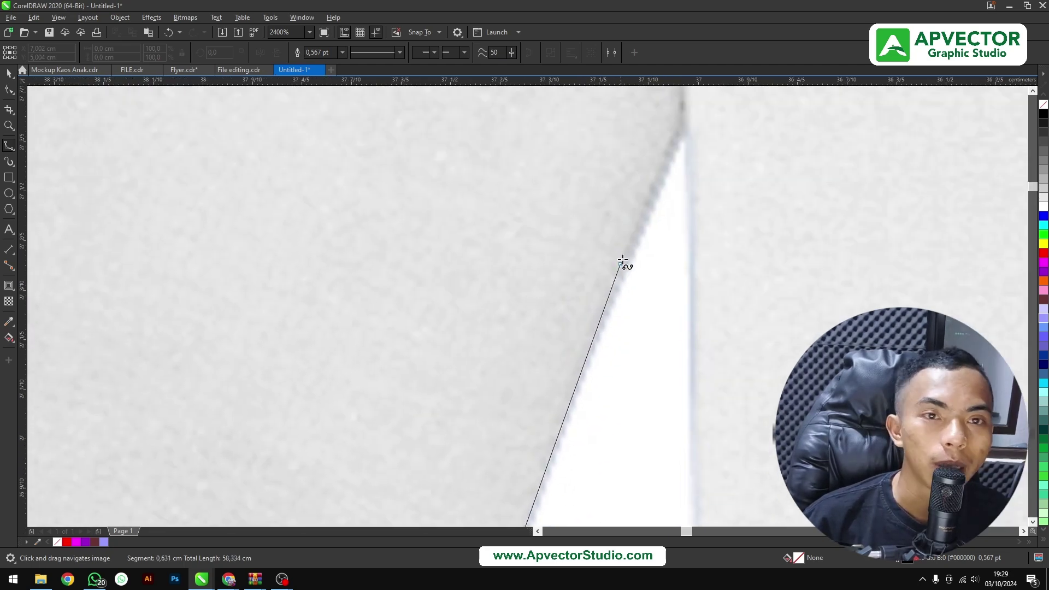
left_click(641, 202)
left_click(688, 106)
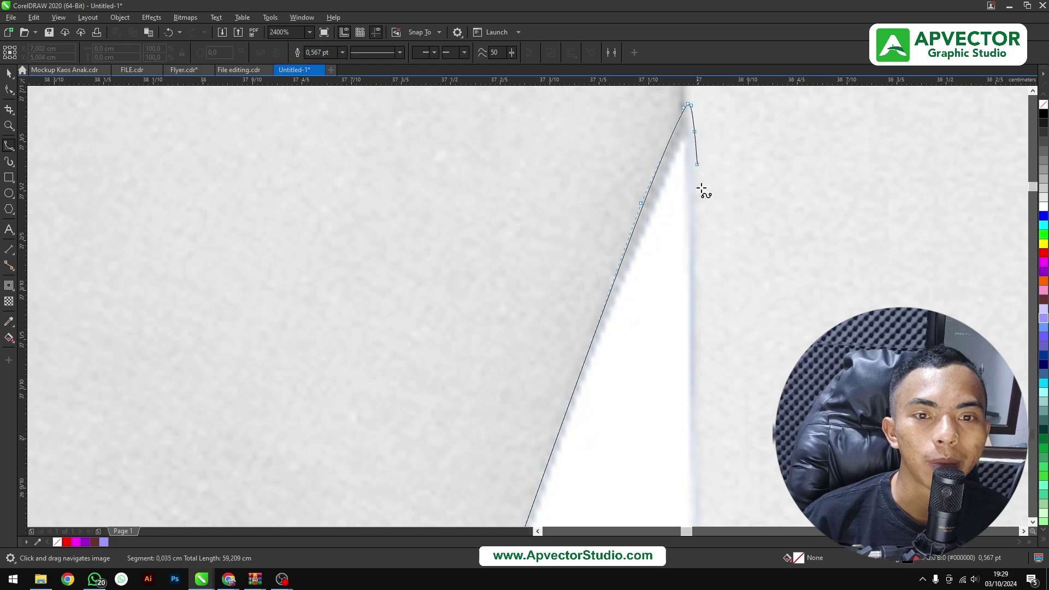
scroll(702, 187, "down", 1)
scroll(677, 355, "down", 2)
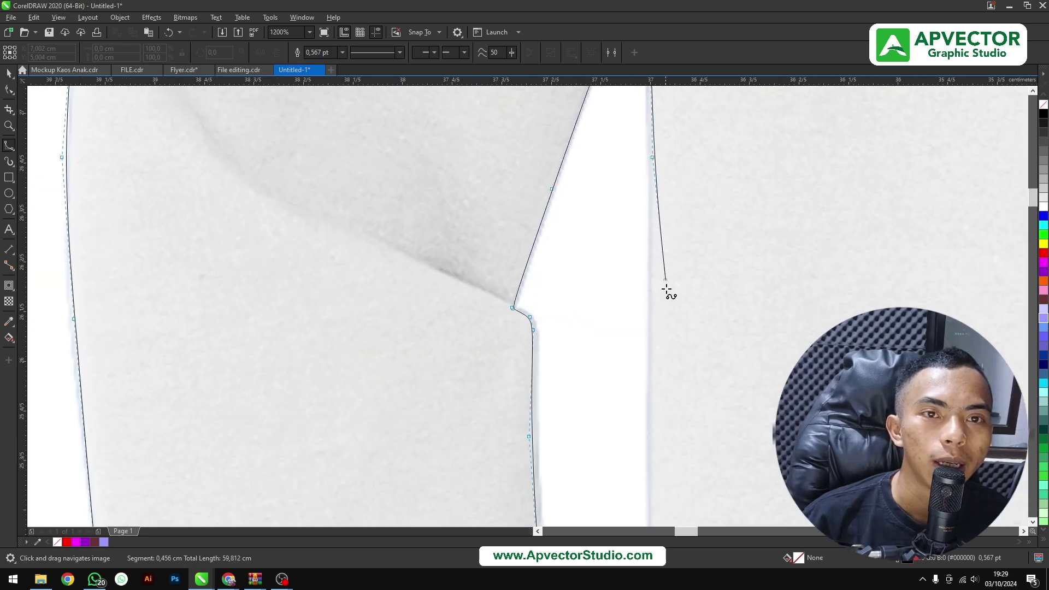
Trace down the body and hem edges, closing the outline at the start node.
left_click(649, 356)
scroll(648, 438, "down", 2)
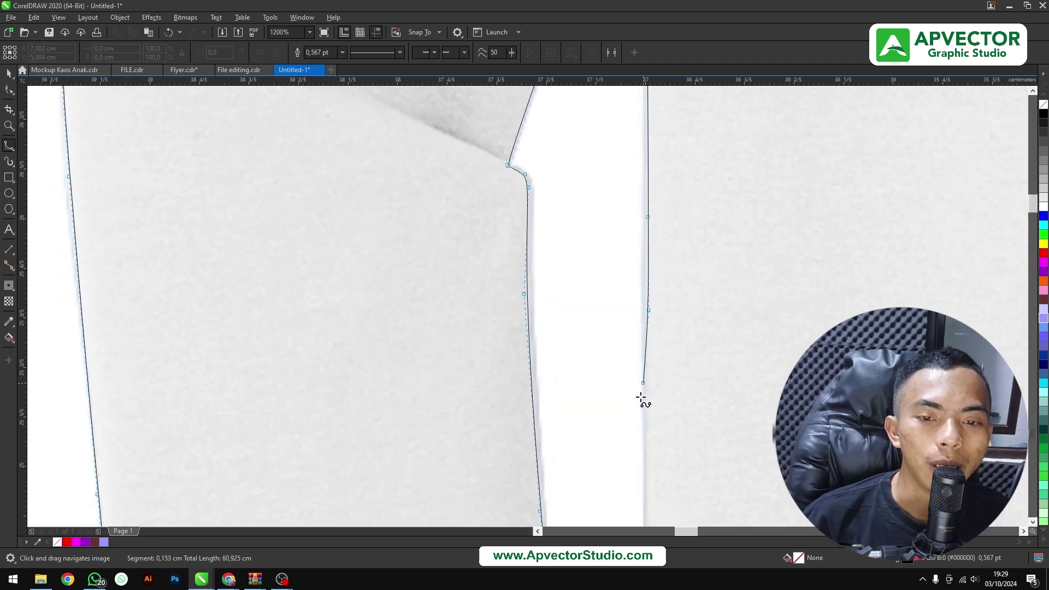
scroll(641, 400, "down", 1)
scroll(649, 327, "down", 2)
left_click(641, 281)
scroll(632, 327, "down", 2)
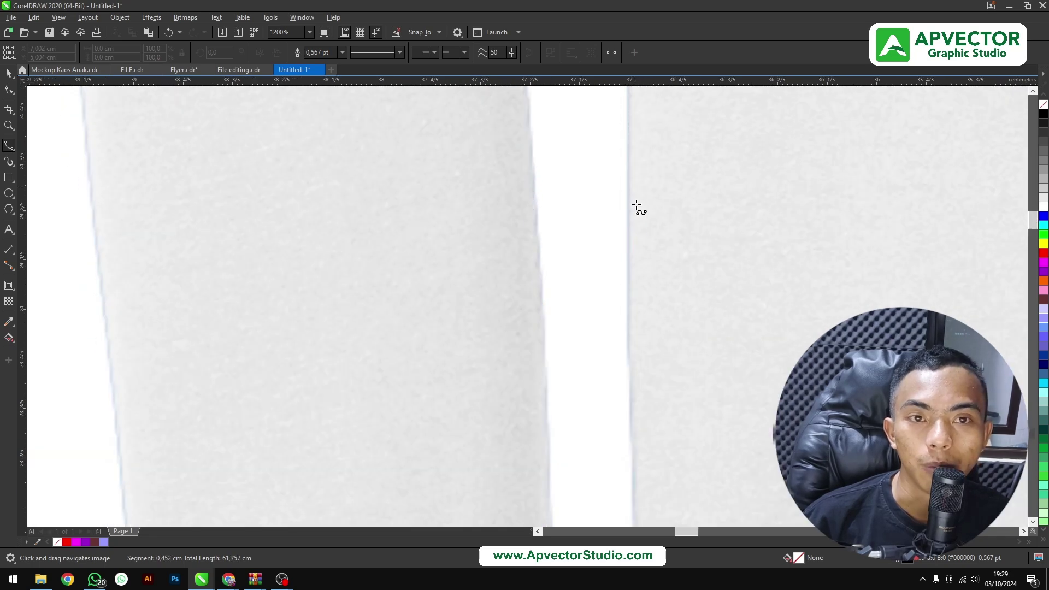
left_click(636, 279)
scroll(628, 377, "down", 1)
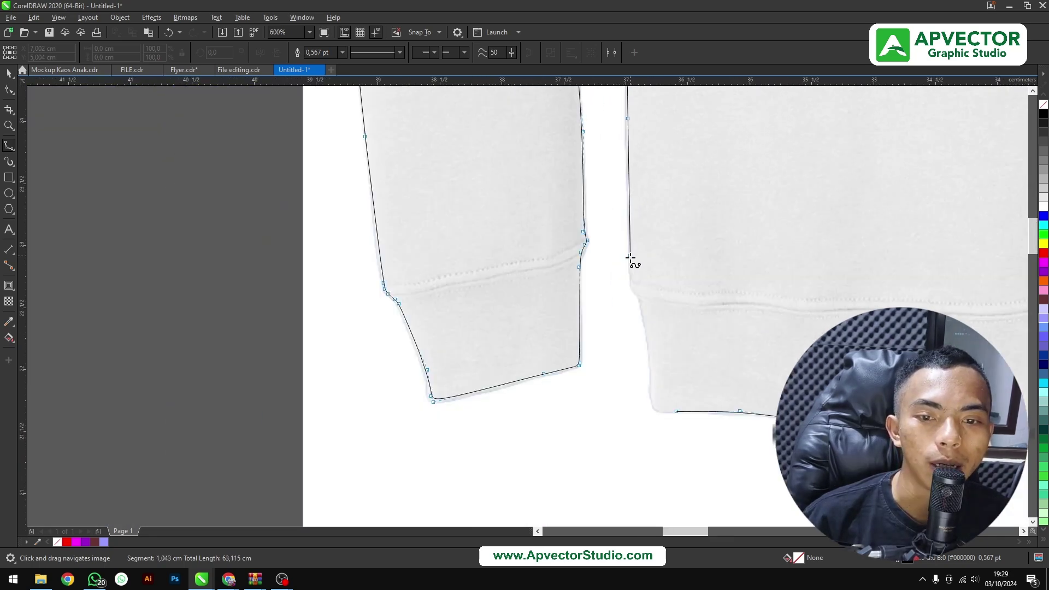
scroll(631, 280, "up", 1)
left_click(652, 314)
scroll(650, 306, "down", 1)
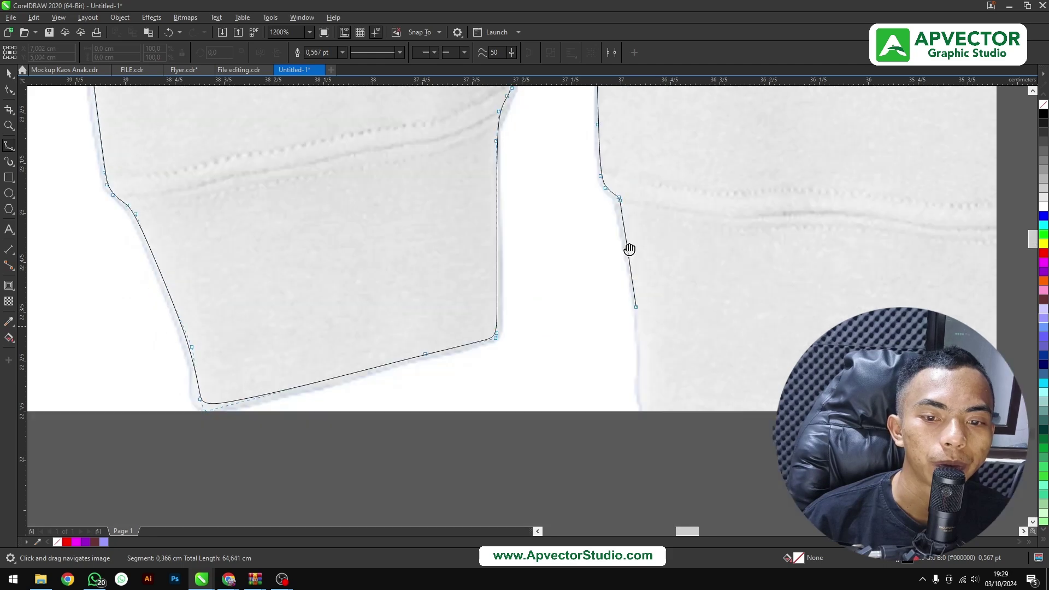
scroll(628, 245, "up", 1)
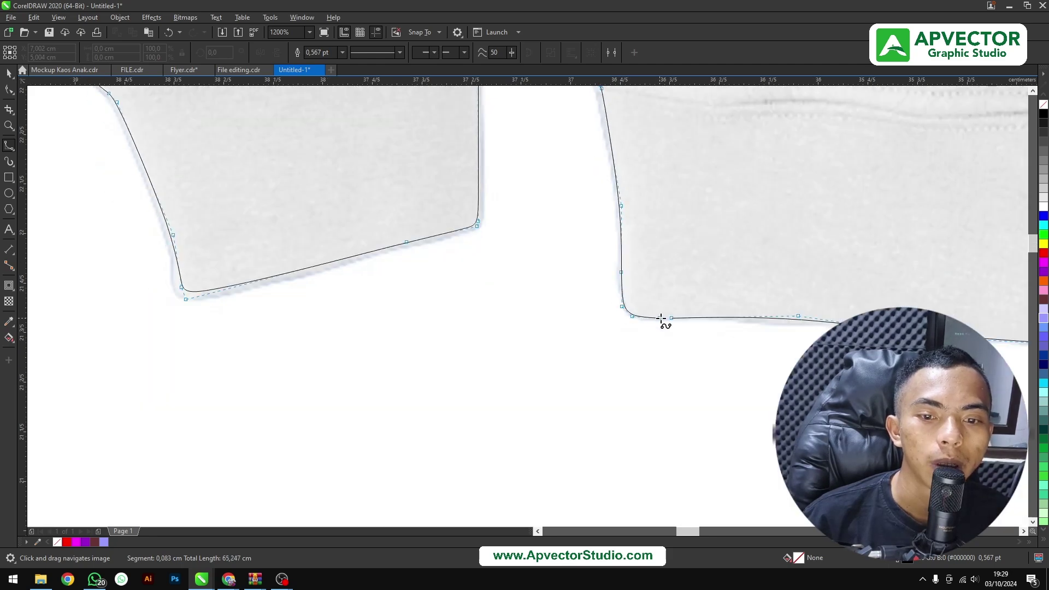
left_click(671, 318)
scroll(655, 273, "down", 2)
scroll(639, 244, "down", 1)
Unlock the back-view hoodie photo.
scroll(639, 227, "down", 1)
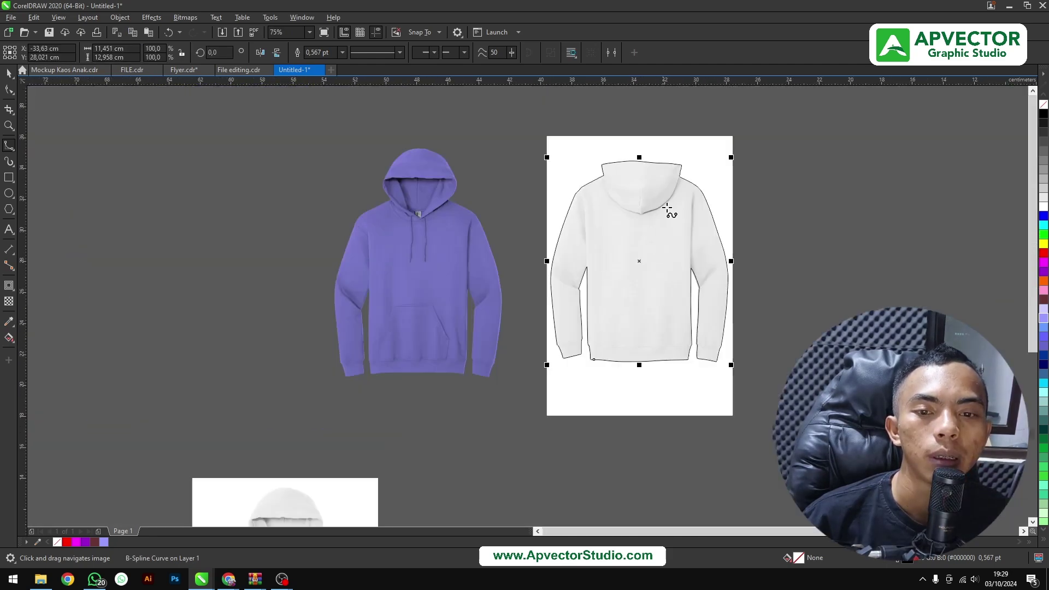
scroll(663, 229, "up", 1)
left_click(9, 73)
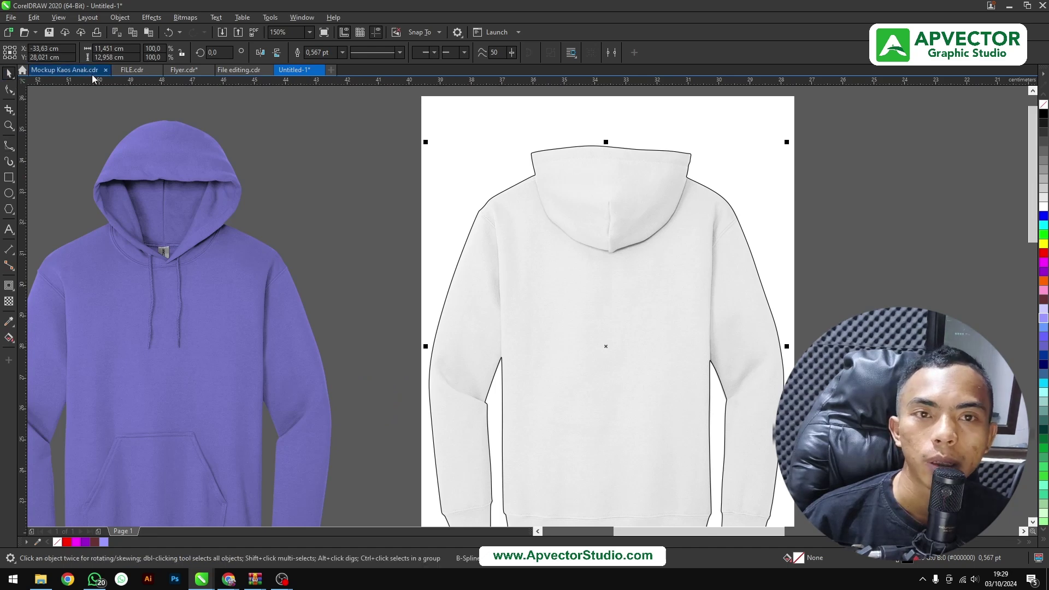
left_click(555, 107)
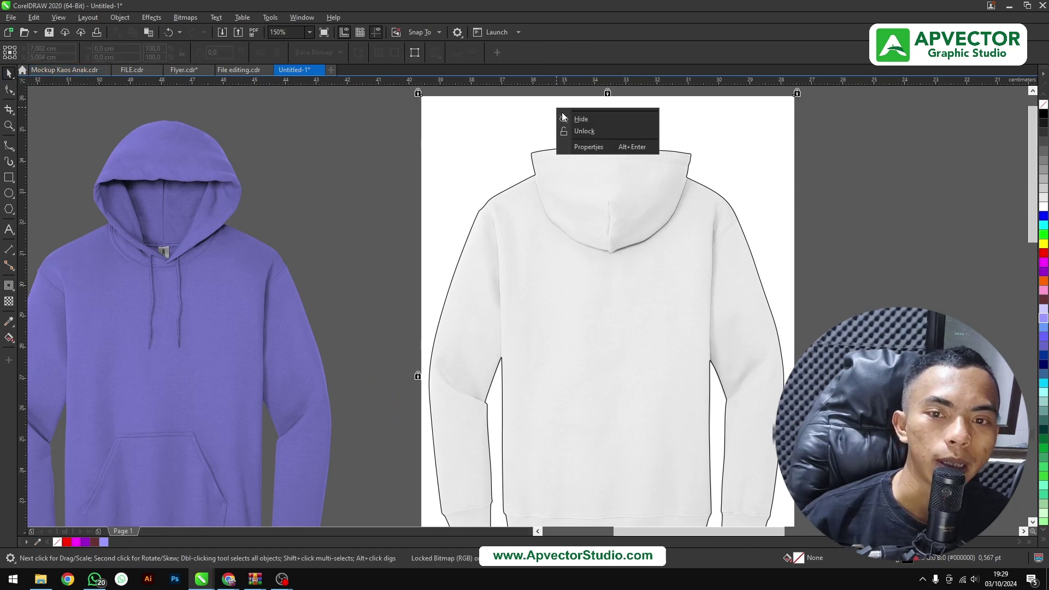
left_click(582, 131)
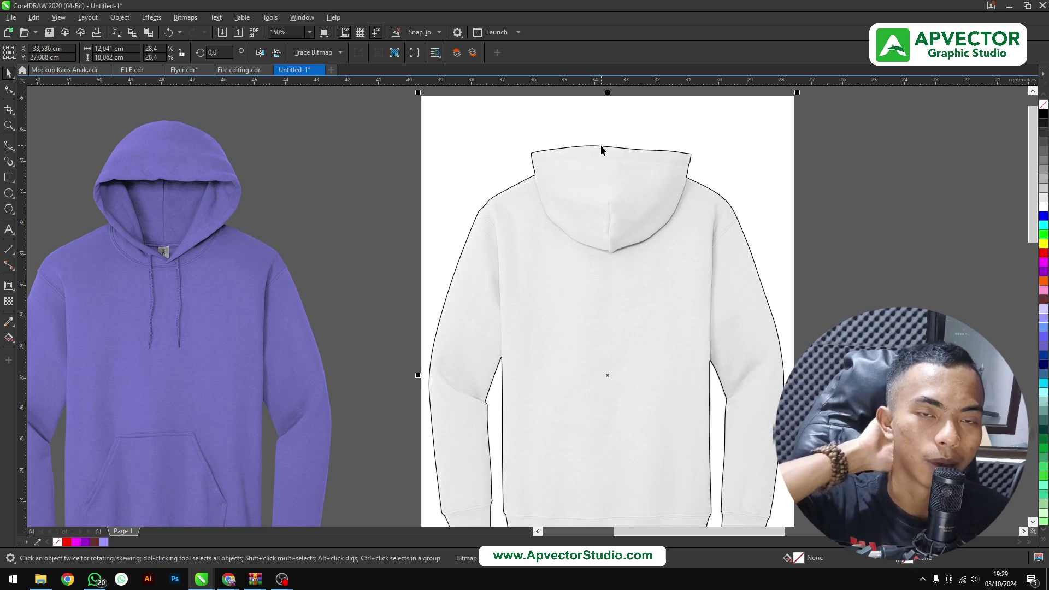
left_click(830, 171)
Intersect the traced outline with the hoodie photo to cut out the hoodie.
left_click_drag(725, 205, 624, 205)
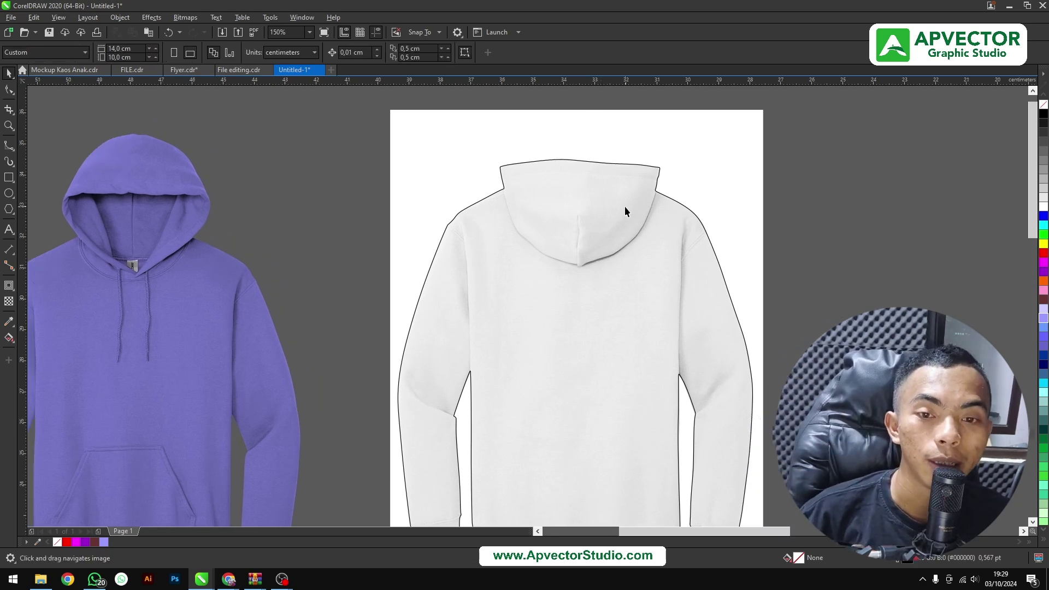
left_click(622, 192)
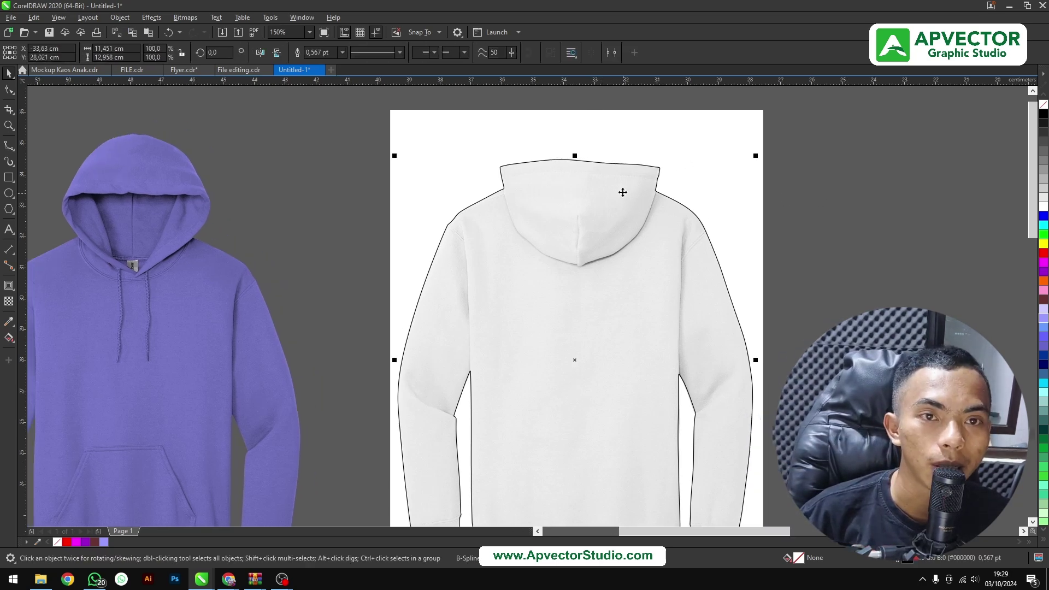
left_click(627, 126, "shift")
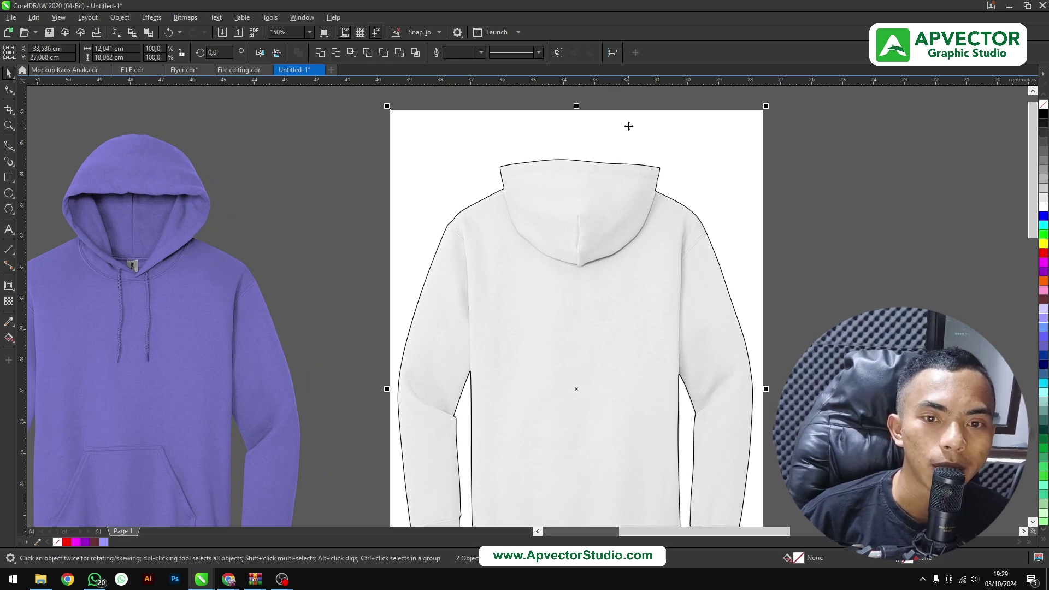
left_click(351, 53)
left_click(363, 140)
Move the original photo off to the left of the cut-out hoodie.
scroll(446, 131, "down", 1)
scroll(448, 130, "down", 1)
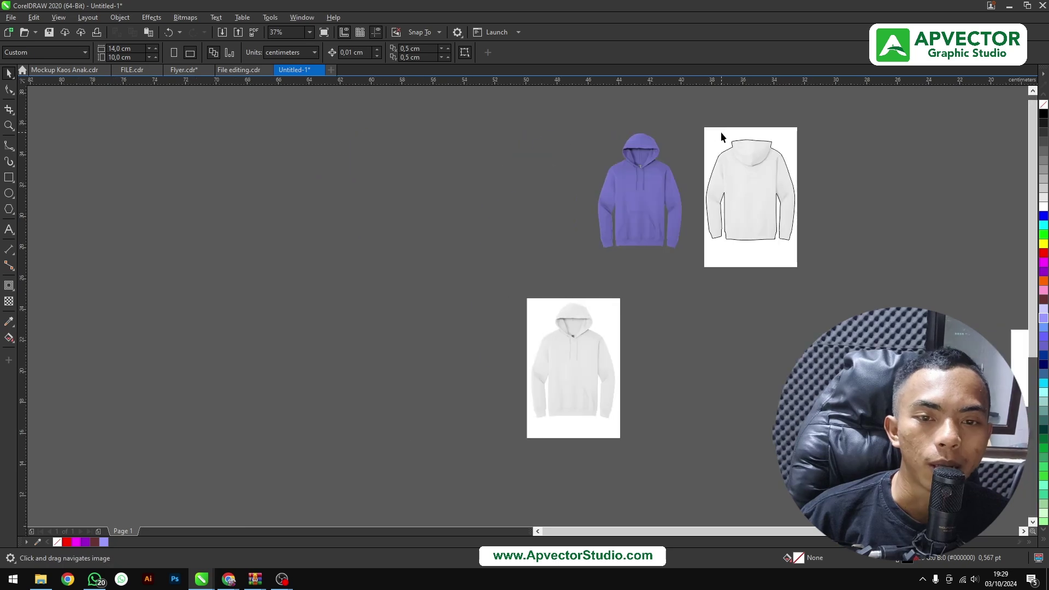
scroll(732, 134, "up", 1)
left_click_drag(732, 133, 289, 136)
left_click(645, 326)
scroll(655, 240, "right", 3)
Fill the cut-out hoodie with red and remove its black outline.
left_click(542, 217)
scroll(542, 217, "up", 1)
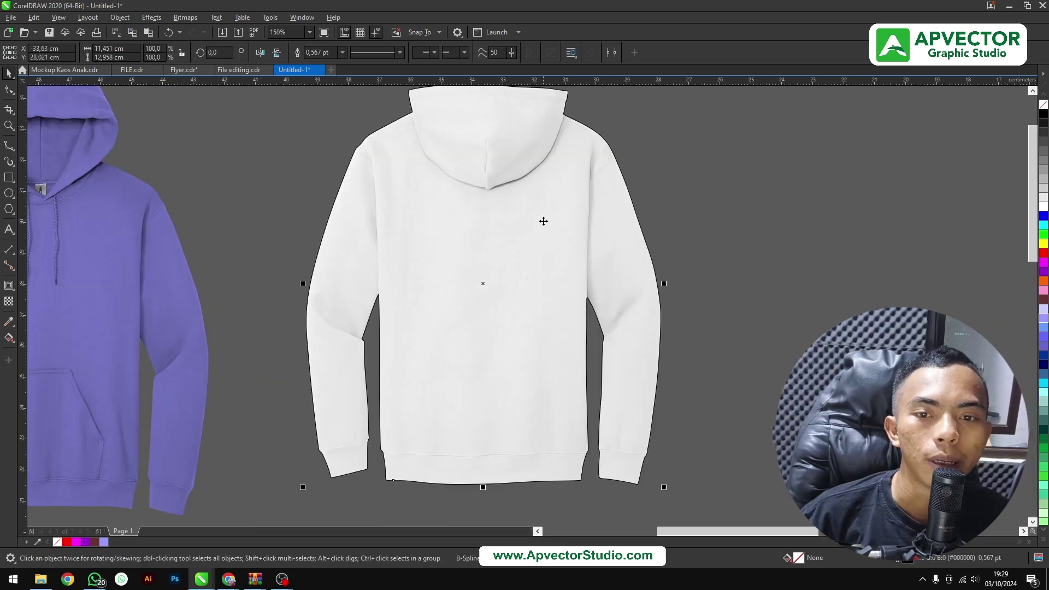
left_click(1043, 253)
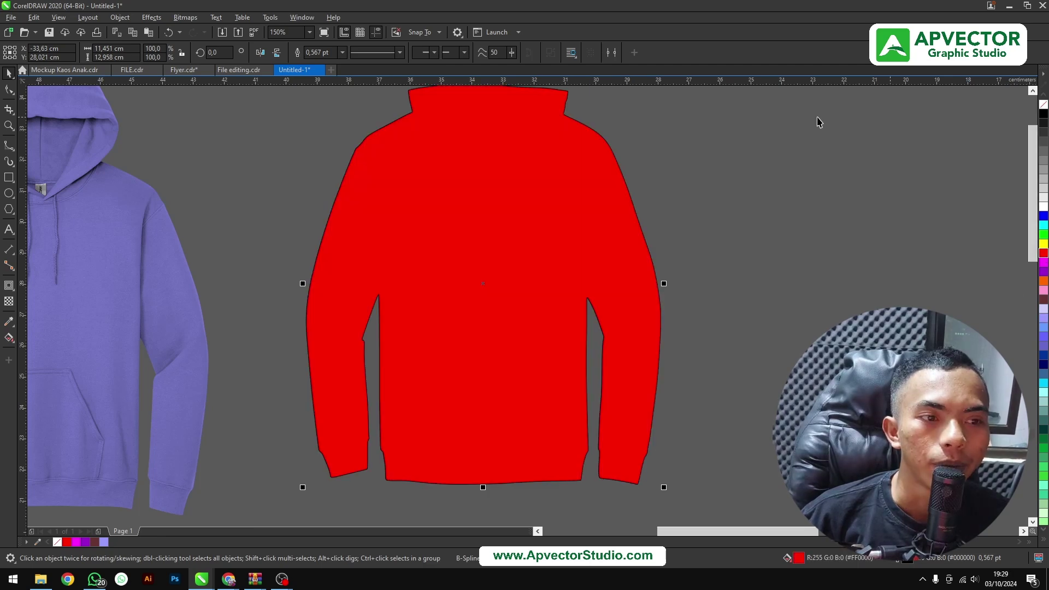
scroll(580, 131, "up", 2)
scroll(581, 131, "up", 3)
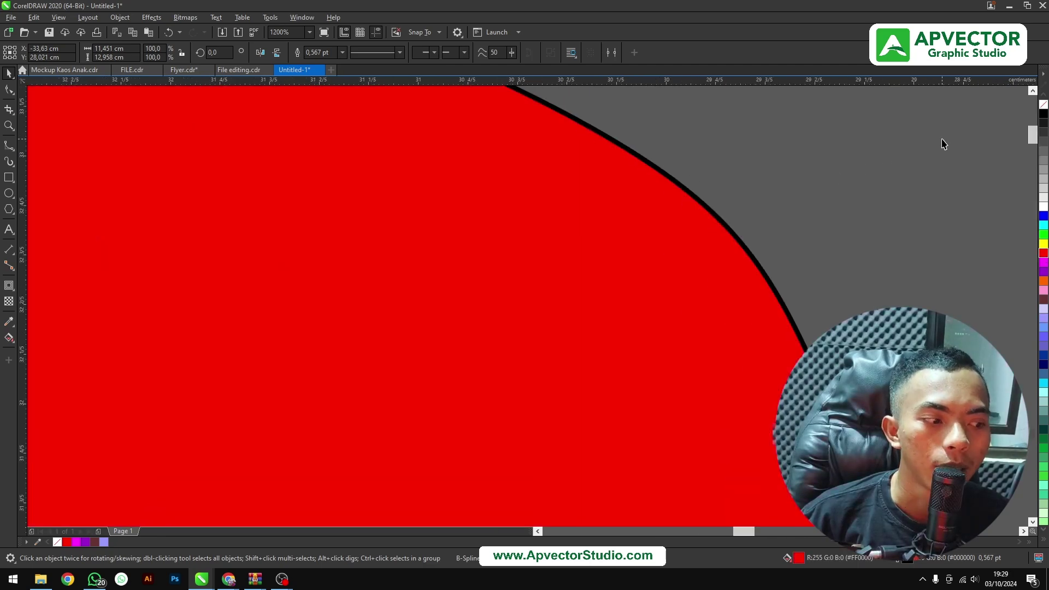
right_click(1043, 106)
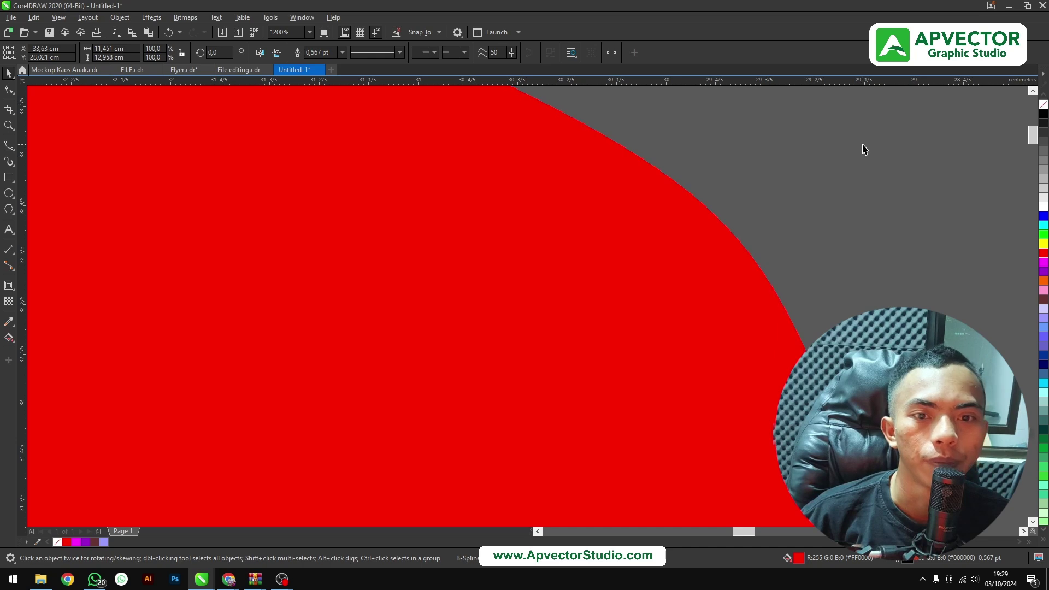
scroll(593, 228, "down", 3)
key("Escape")
Send the red hoodie To Back of Page, behind the white hoodie.
left_click(602, 213)
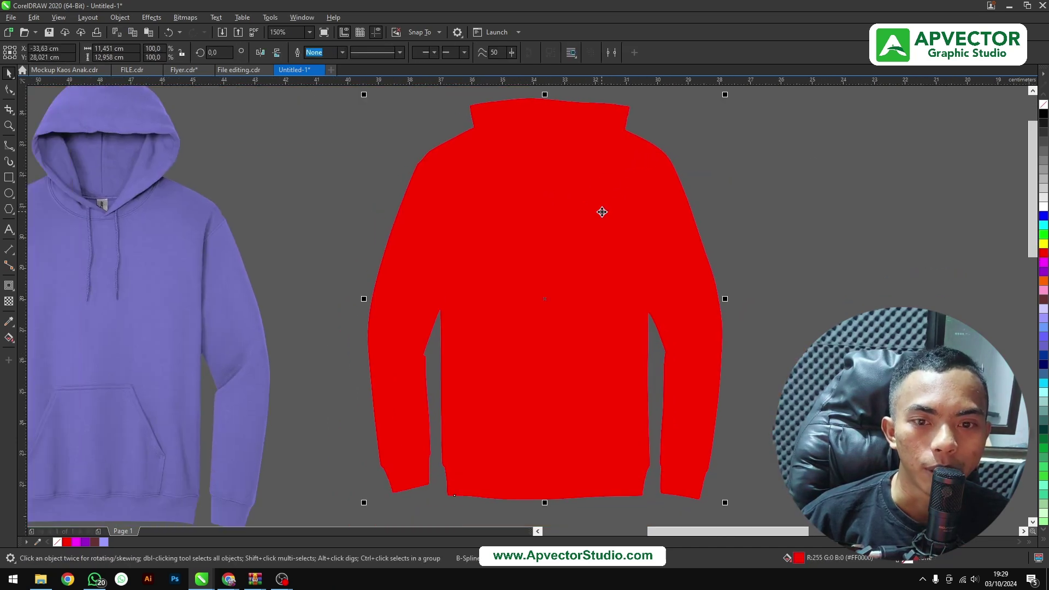
right_click(602, 212)
mouse_move(628, 287)
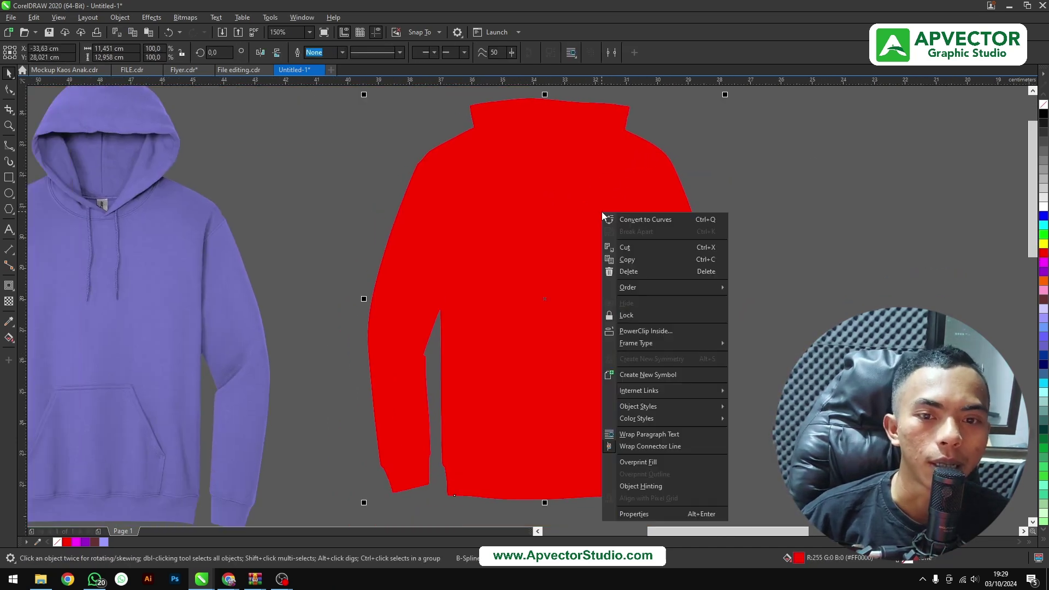
left_click(773, 301)
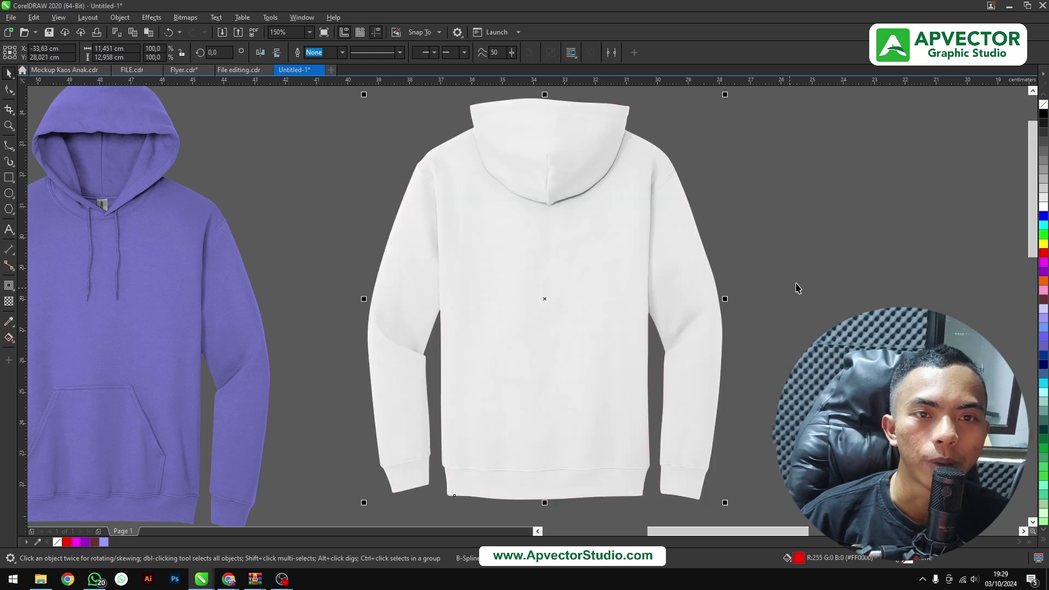
left_click_drag(773, 275, 752, 274)
scroll(569, 270, "down", 3)
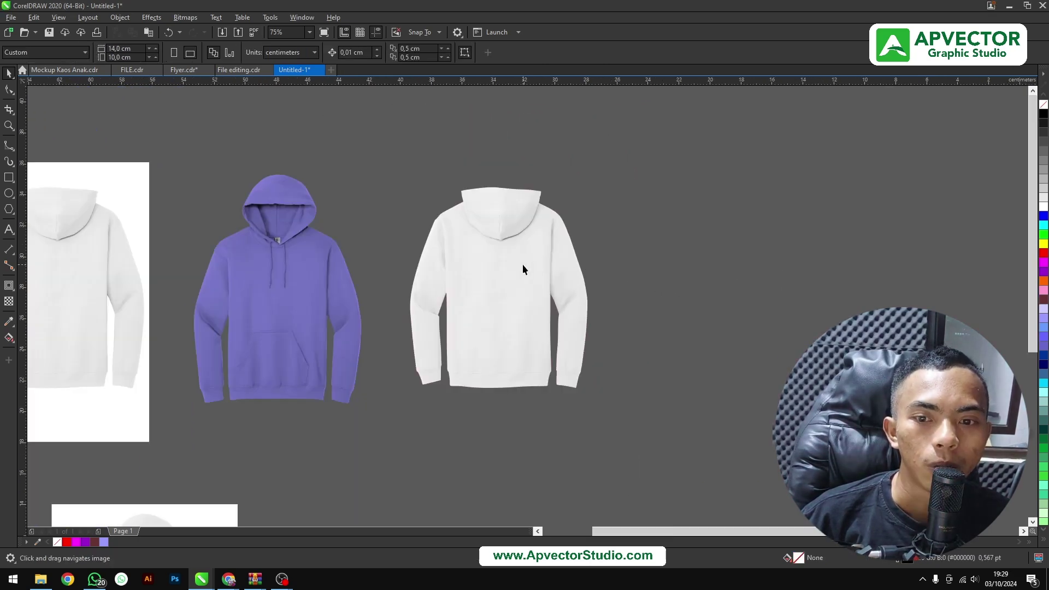
Duplicate the white back-view hoodie twice, evenly spaced to its right.
left_click_drag(522, 269, 708, 266)
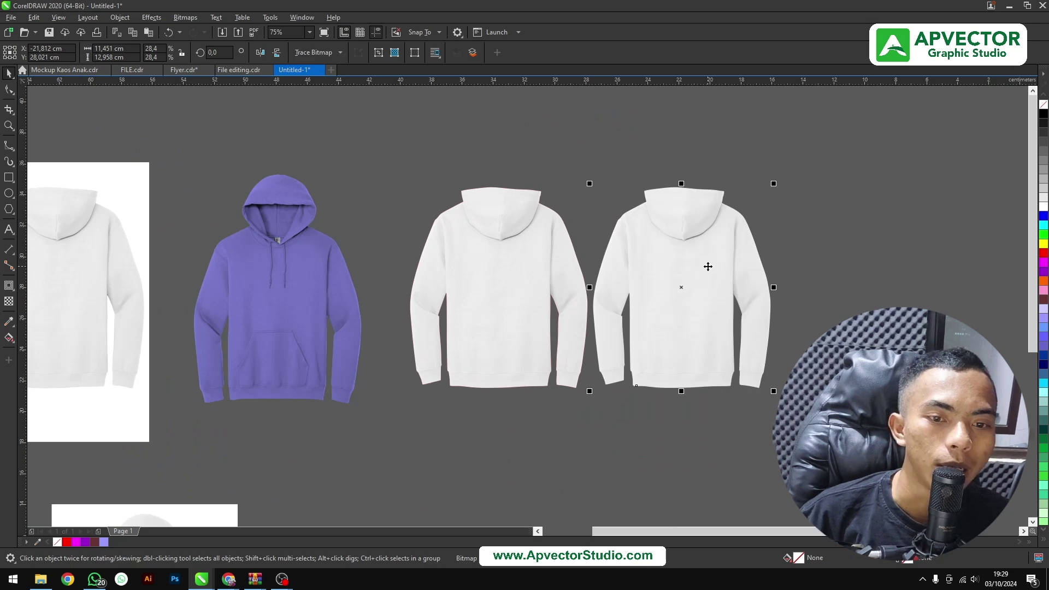
key("ctrl+r")
key("Escape")
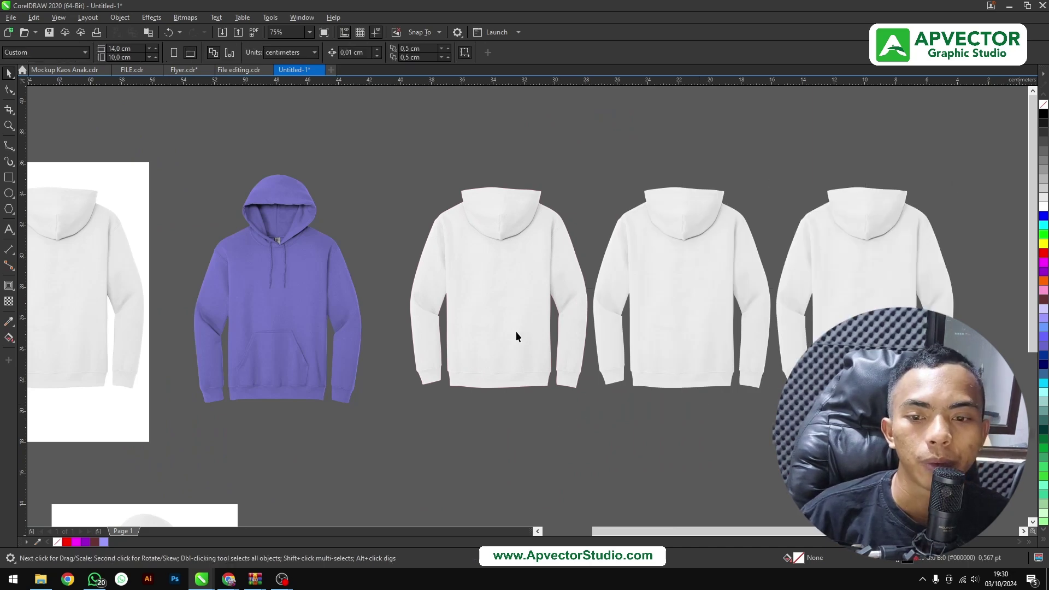
scroll(576, 276, "up", 3)
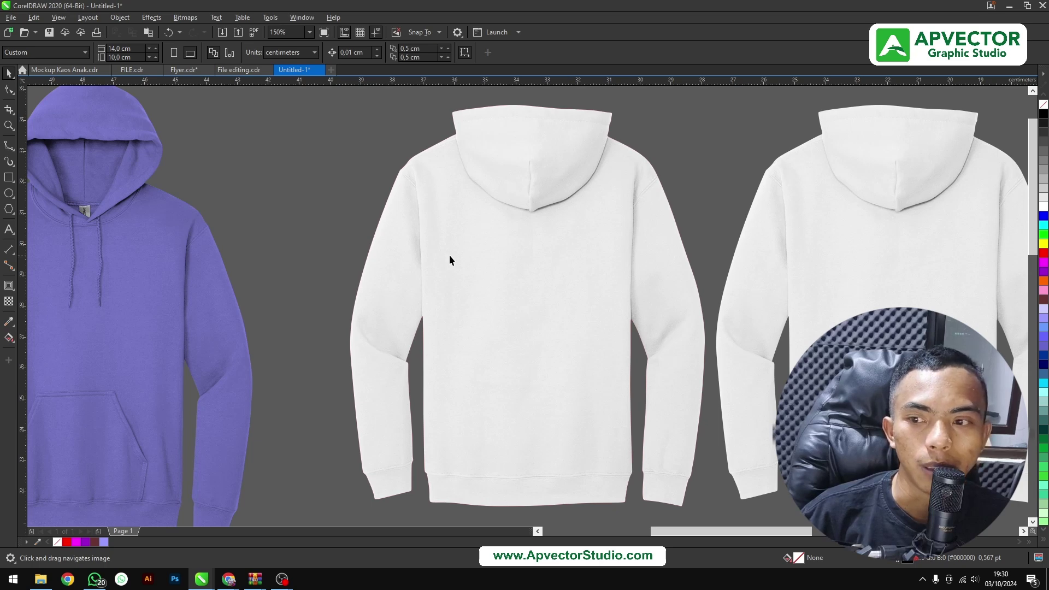
Give the first white hoodie a Multiply transparency blend mode.
left_click(525, 258)
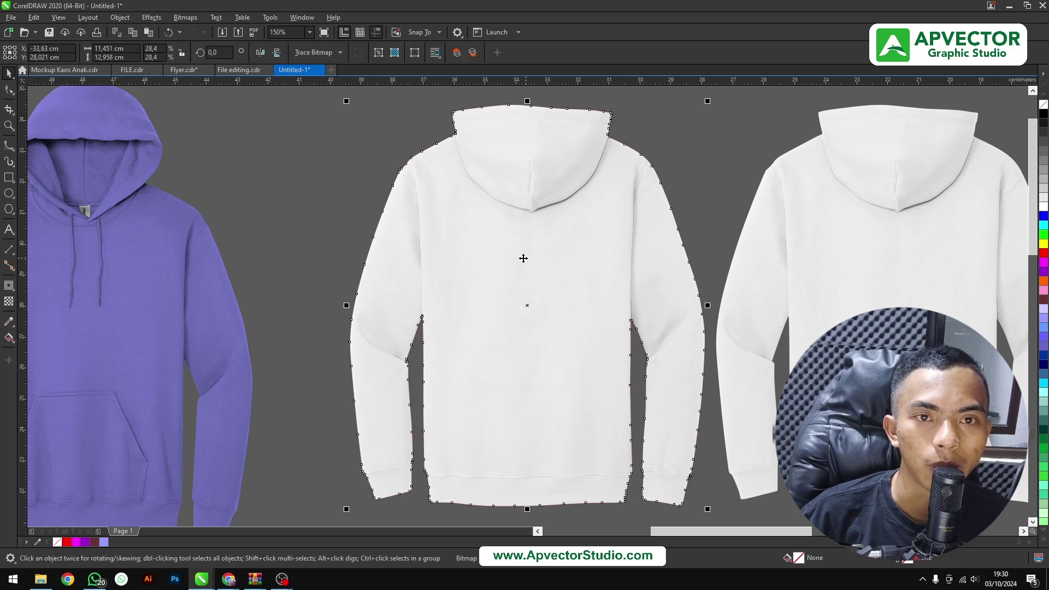
left_click(9, 306)
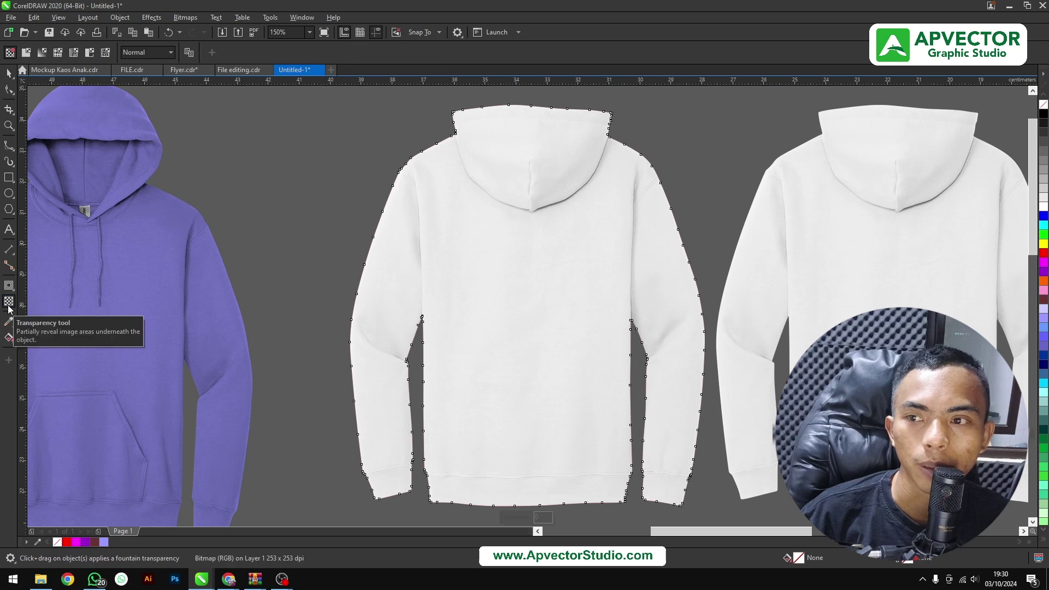
left_click(143, 57)
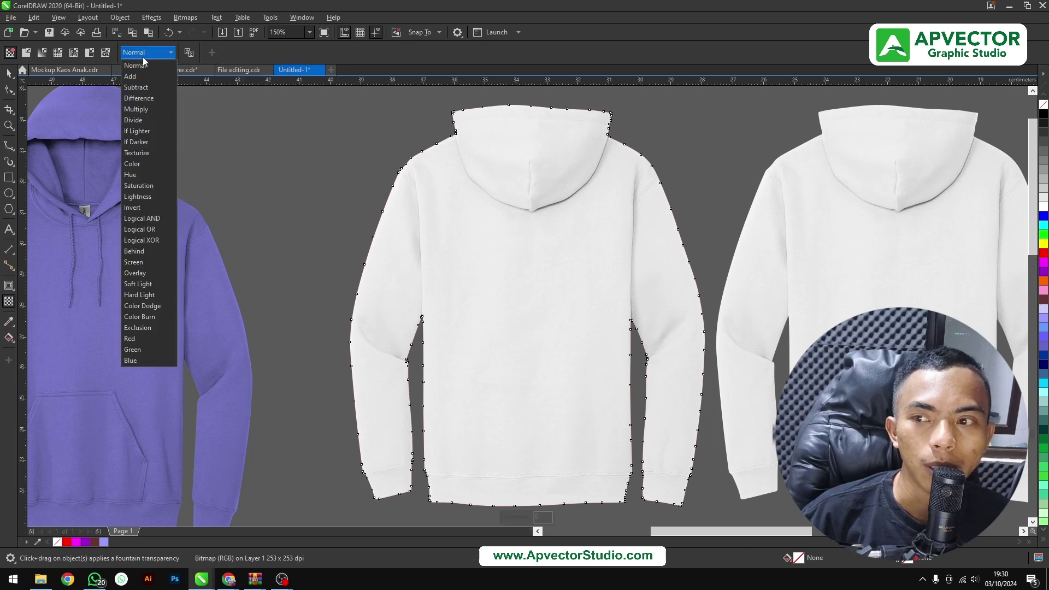
left_click(152, 109)
scroll(438, 248, "down", 2)
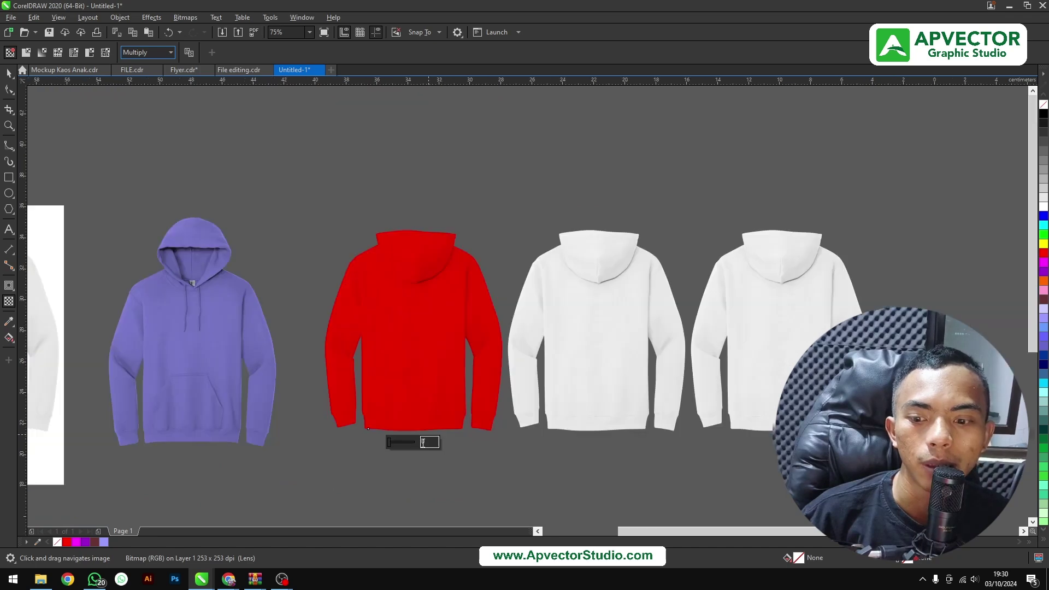
scroll(391, 463, "up", 4)
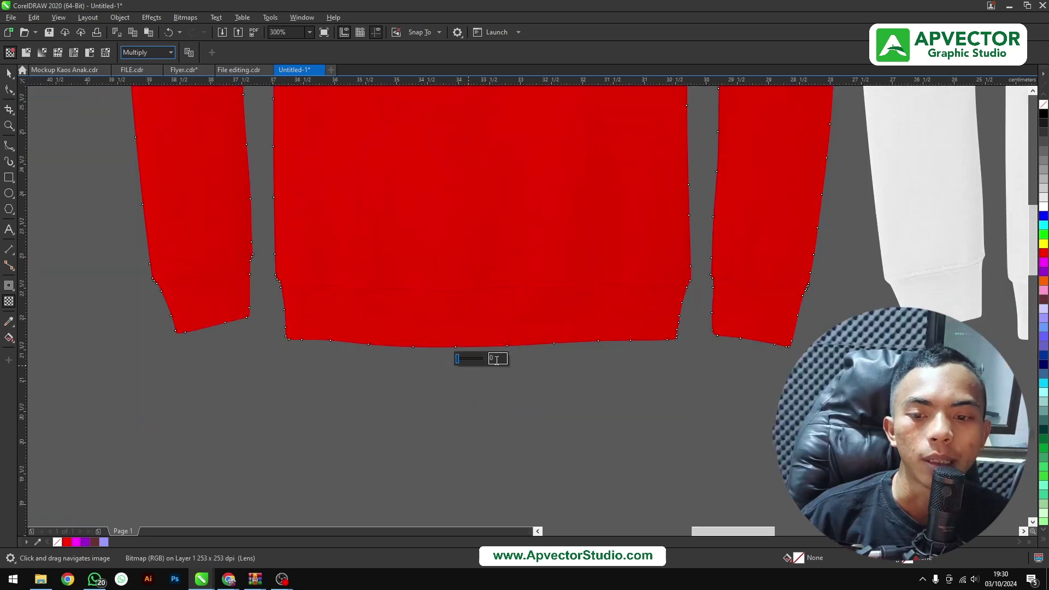
scroll(533, 346, "down", 2)
scroll(569, 330, "down", 2)
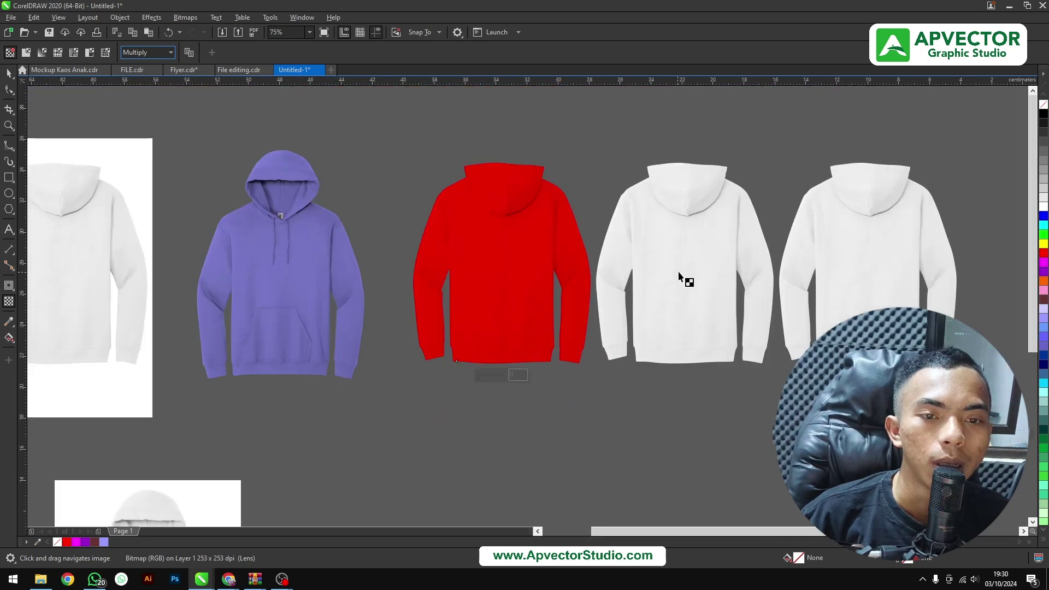
scroll(884, 273, "up", 2)
scroll(732, 284, "up", 1)
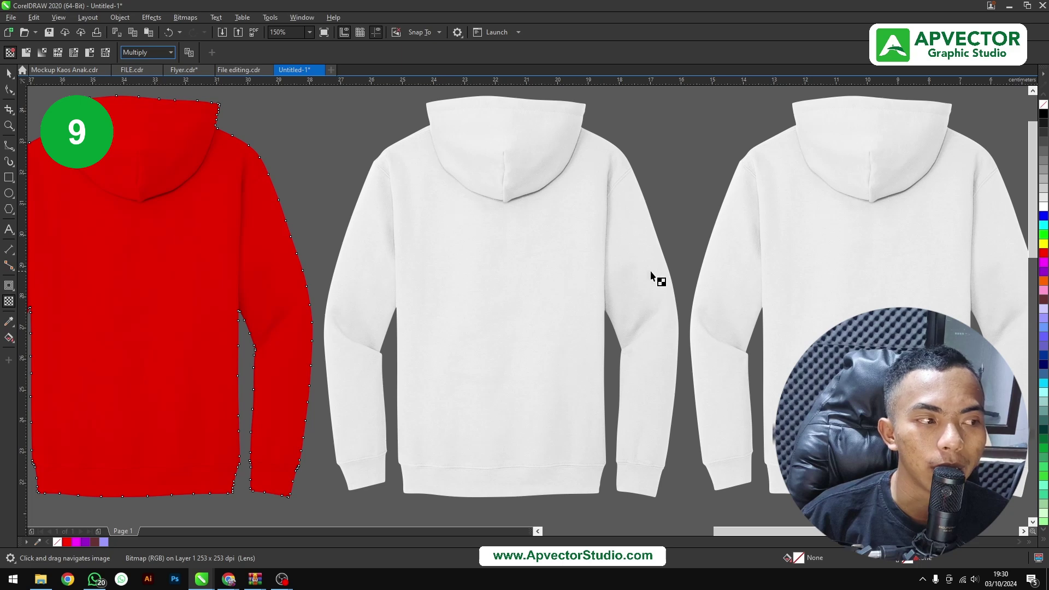
Apply the Multiply blend mode to the middle and rightmost hoodie copies.
left_click(574, 285)
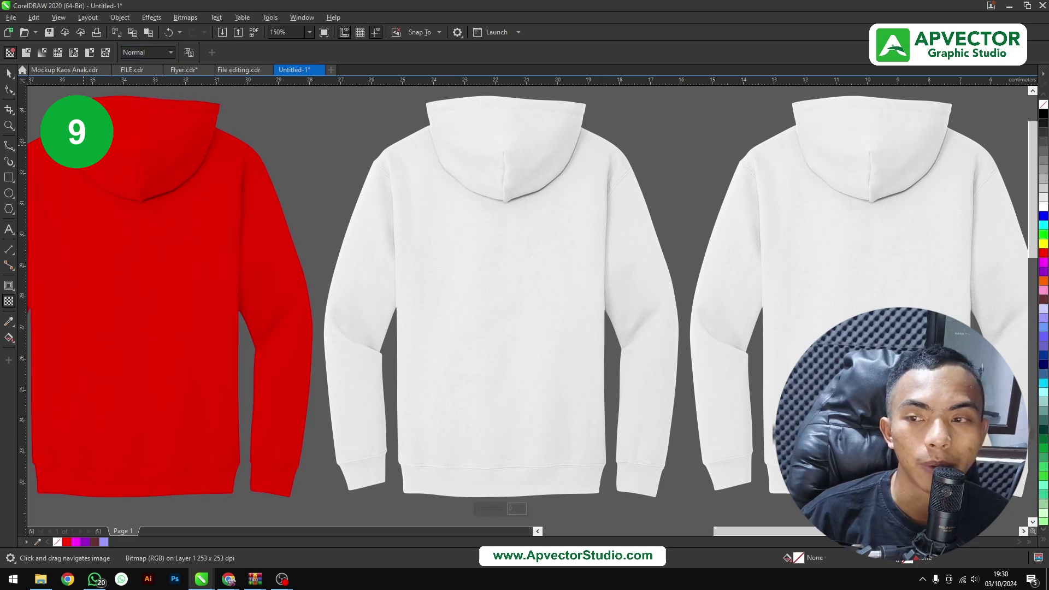
left_click(151, 52)
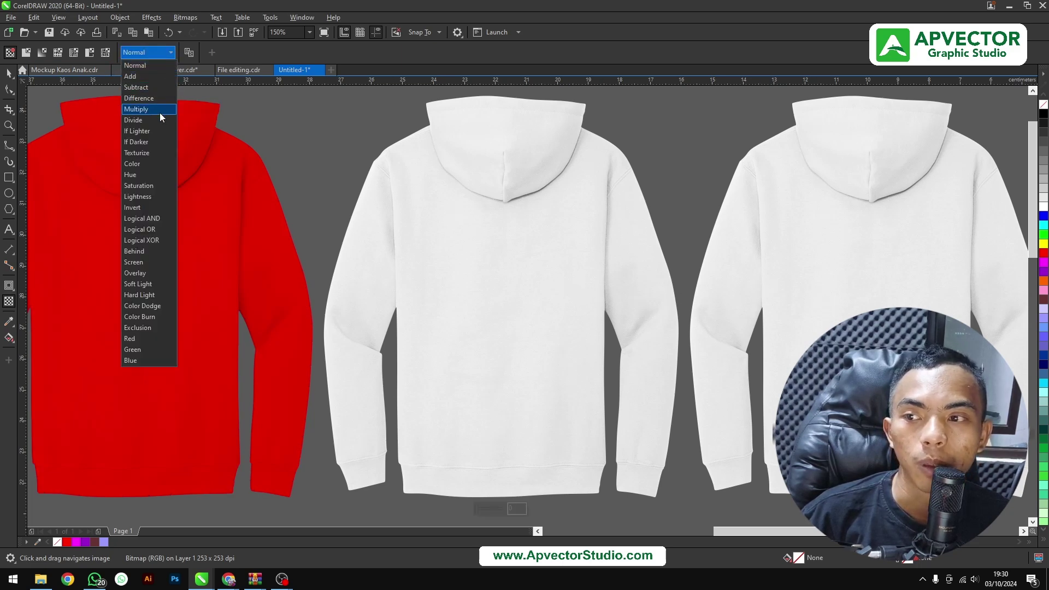
left_click(160, 112)
left_click(817, 210)
left_click(152, 55)
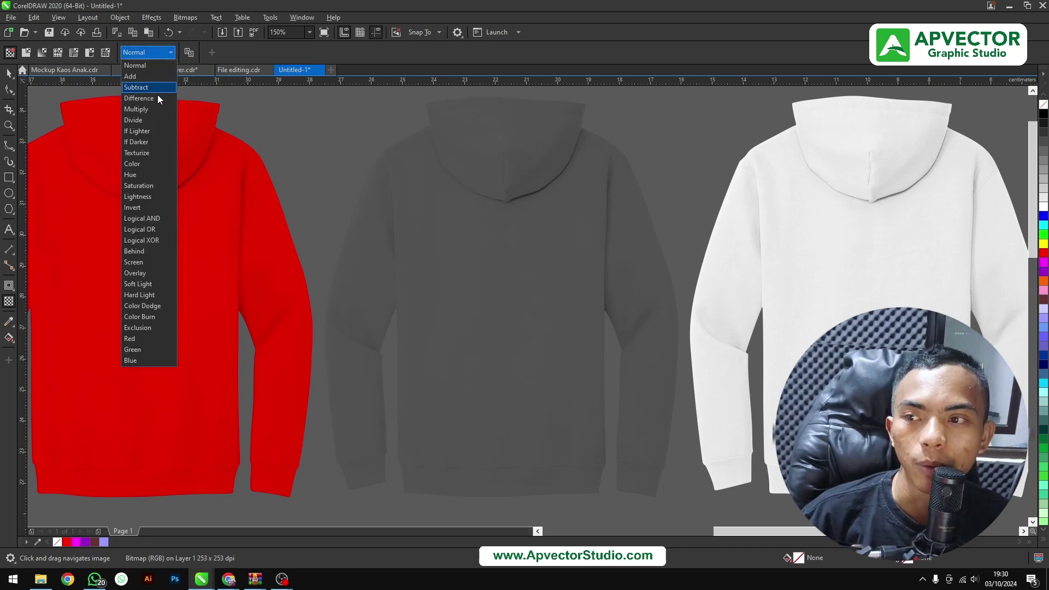
left_click(159, 109)
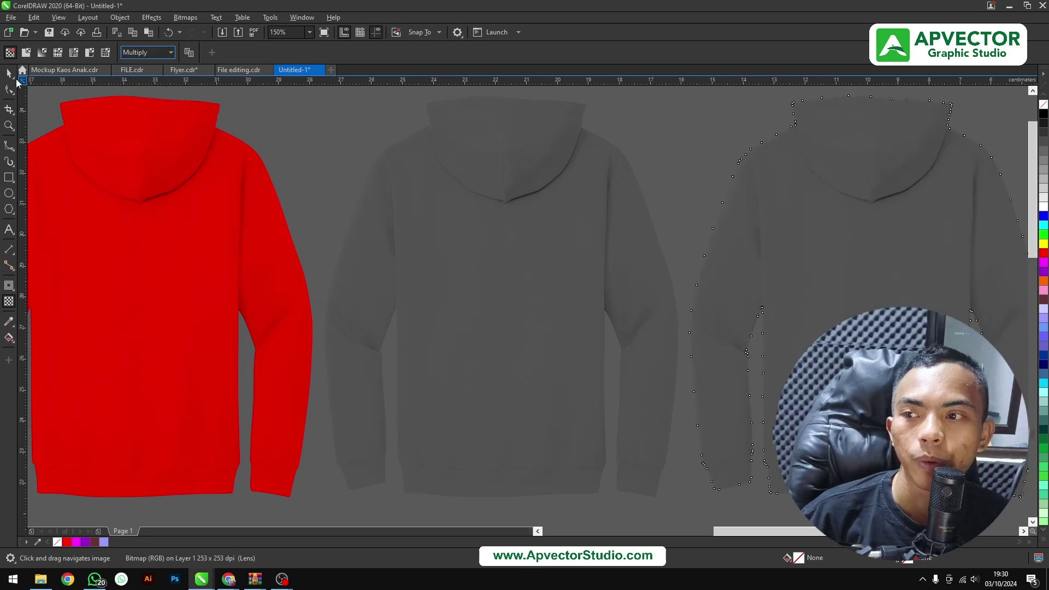
Select the grey hoodie copy and undo to get rid of it.
key("space")
scroll(616, 220, "down", 3)
scroll(703, 267, "up", 3)
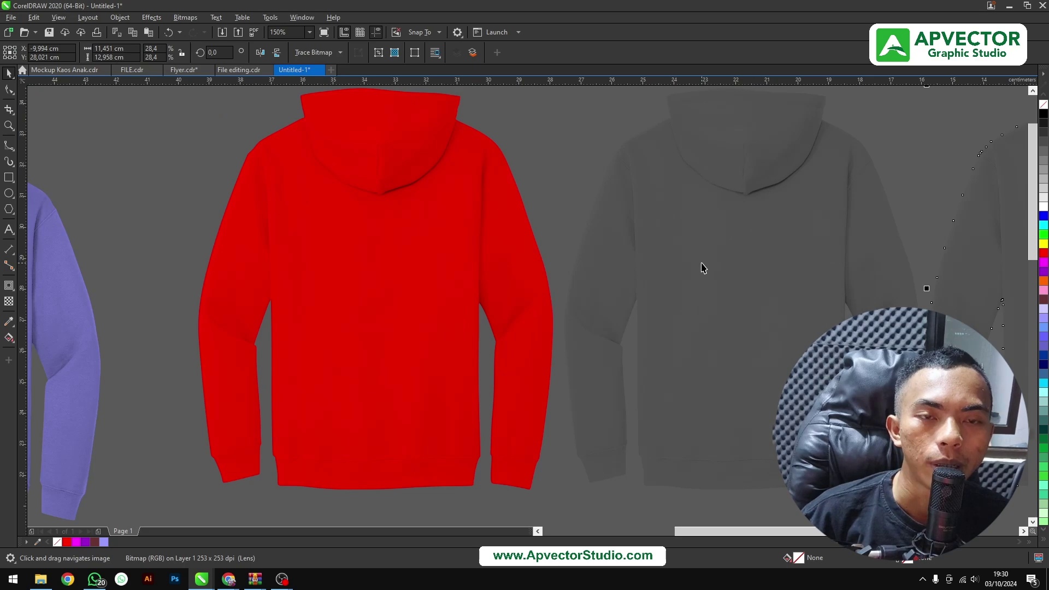
scroll(704, 263, "left", 2)
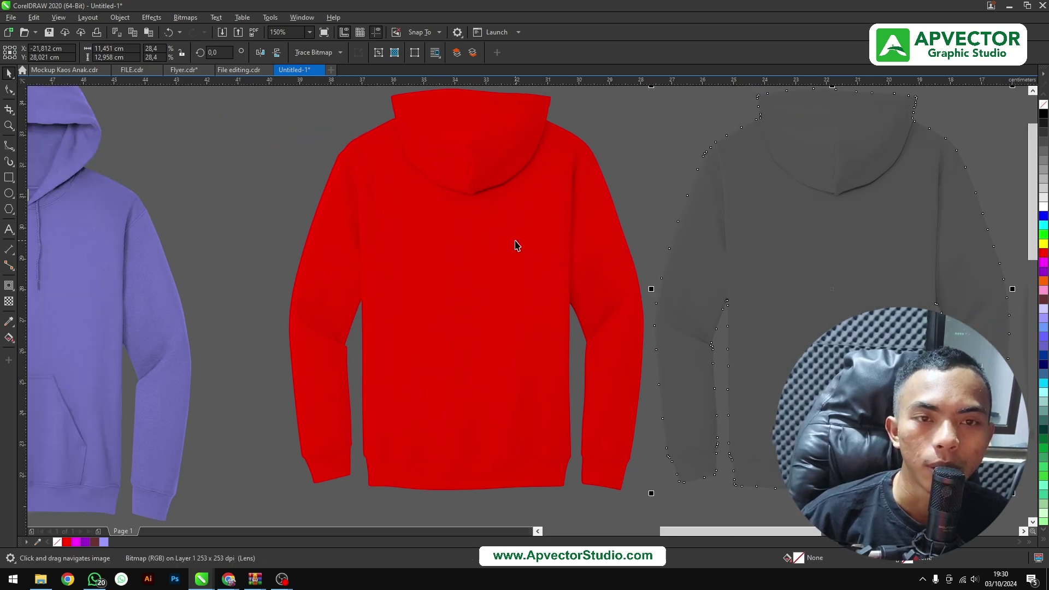
scroll(515, 240, "down", 2)
left_click(830, 256)
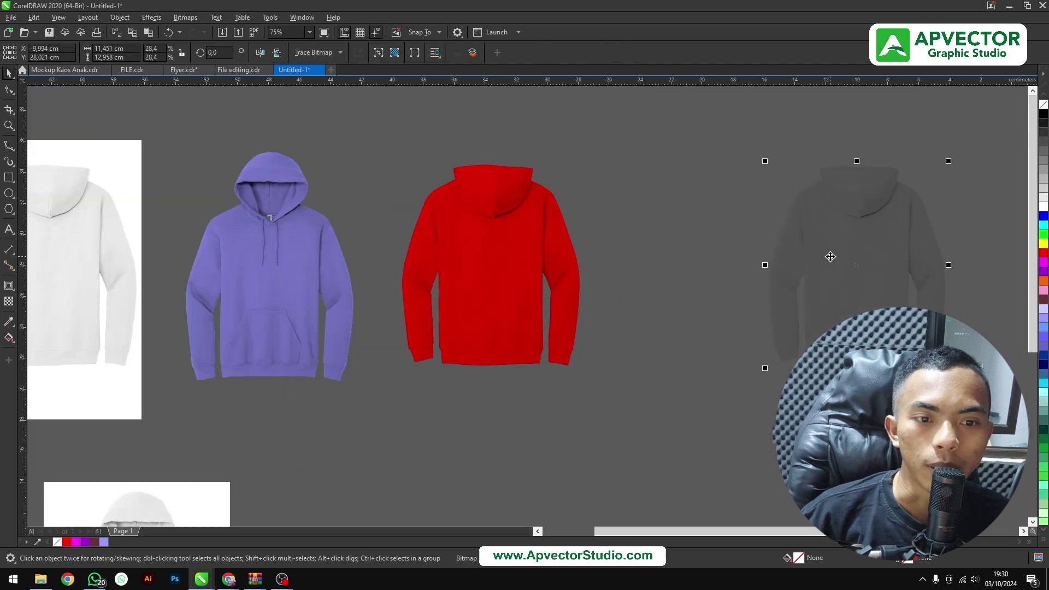
key("ctrl+z")
Fill the red back-view hoodie with Pastel Blue and move it beside the purple front hoodie.
key("Escape")
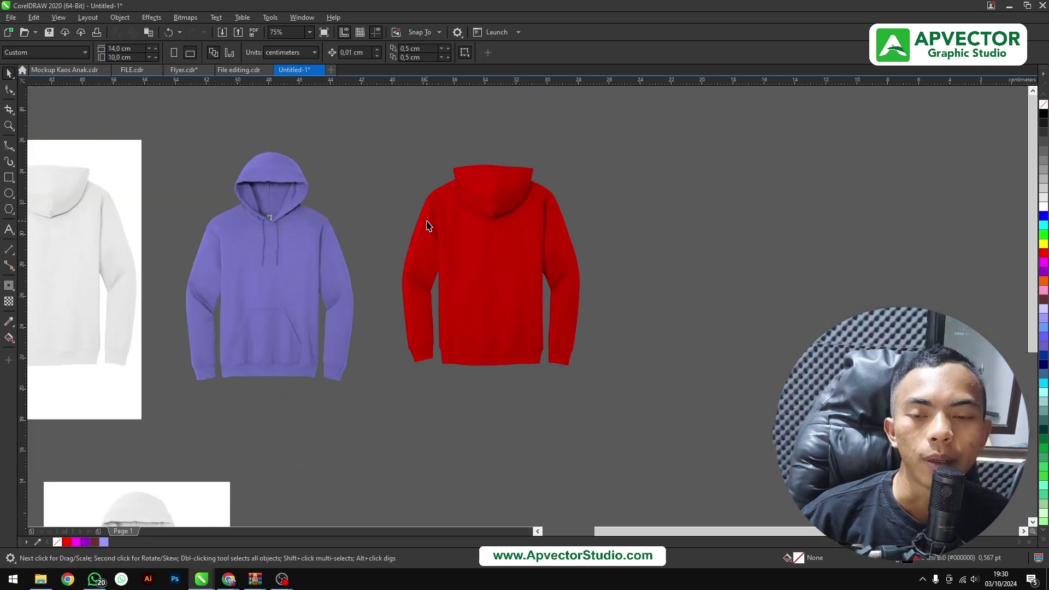
left_click_drag(426, 200, 638, 421)
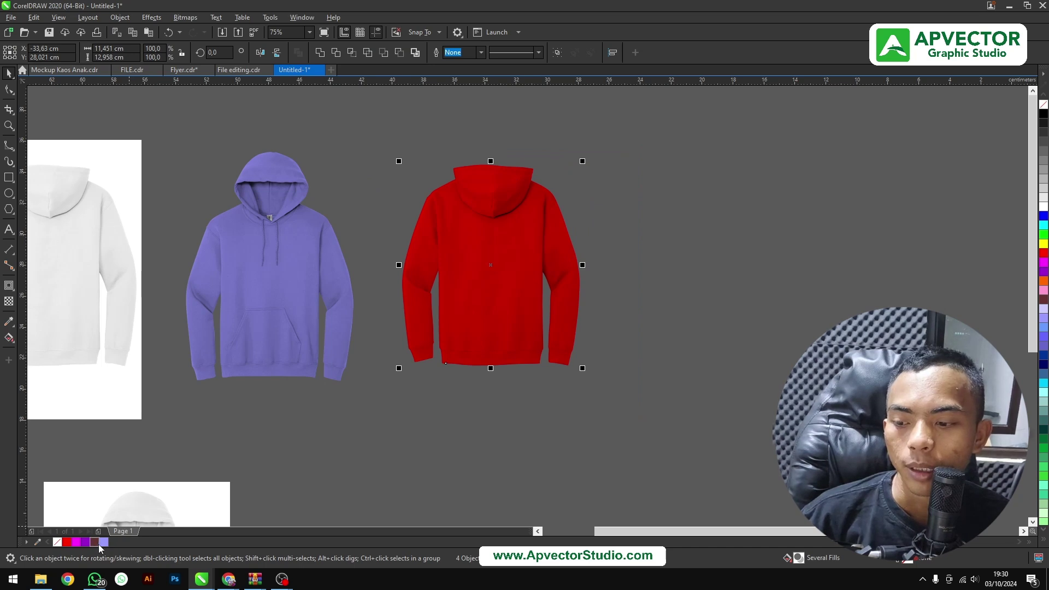
left_click(104, 541)
scroll(541, 356, "left", 3)
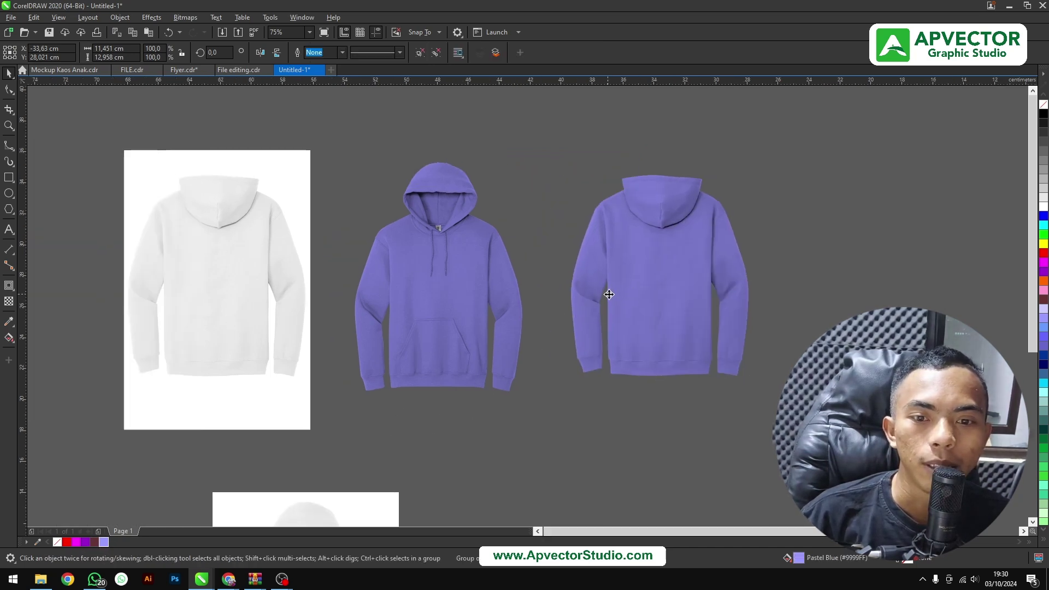
mouse_move(609, 290)
left_mouse_down()
mouse_move(582, 310)
mouse_move(614, 311)
left_mouse_up()
Delete the white back-view and front-view photos, zoomed in on the two purple hoodies.
scroll(582, 311, "left", 1)
key("z")
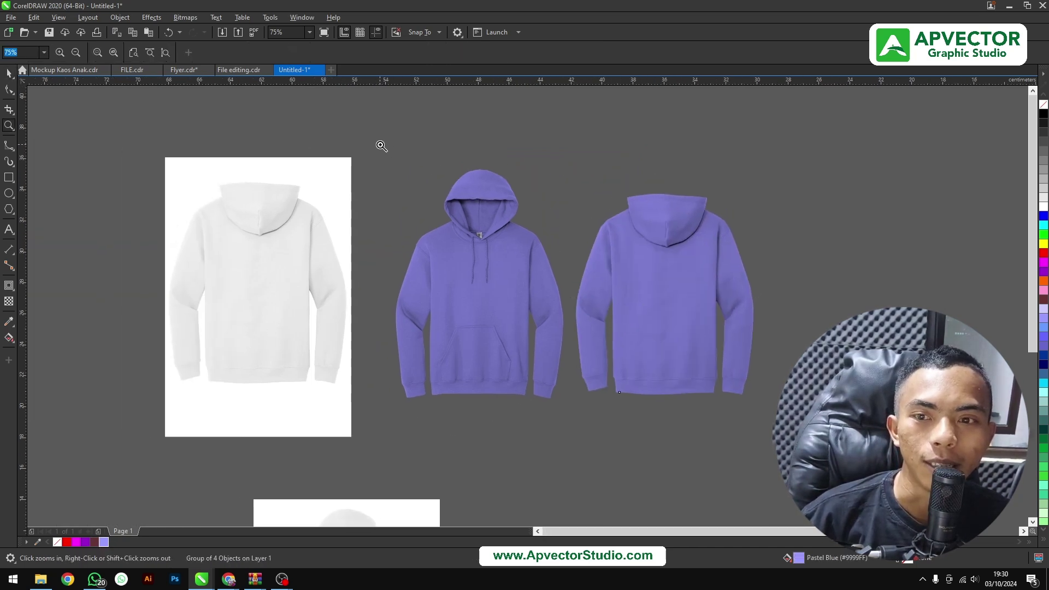
left_click_drag(380, 145, 821, 436)
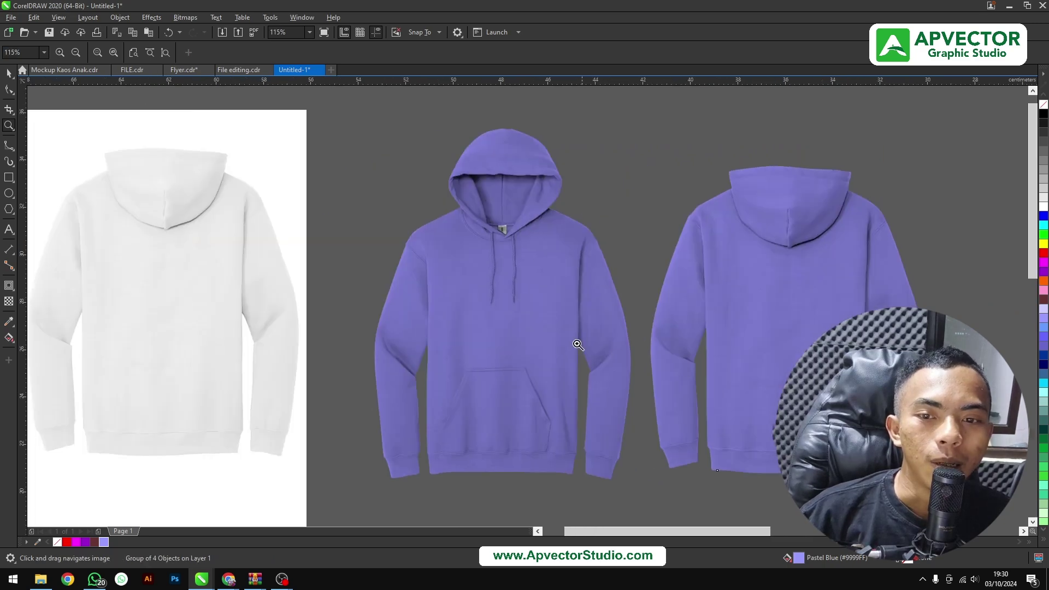
scroll(358, 242, "down", 3)
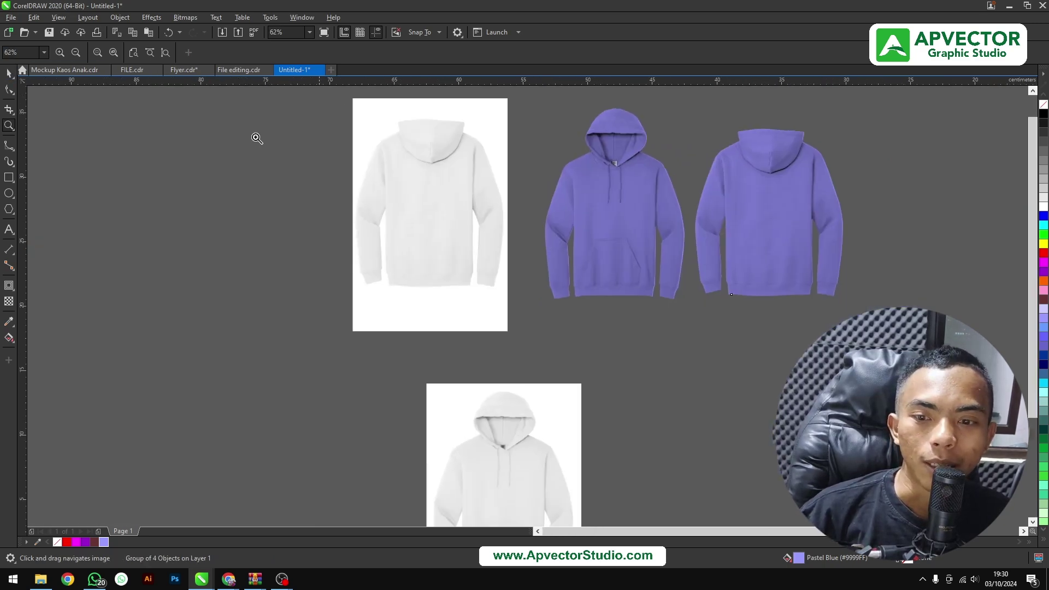
left_click(11, 77)
left_click(444, 230)
key("Delete")
left_click(496, 408)
key("Delete")
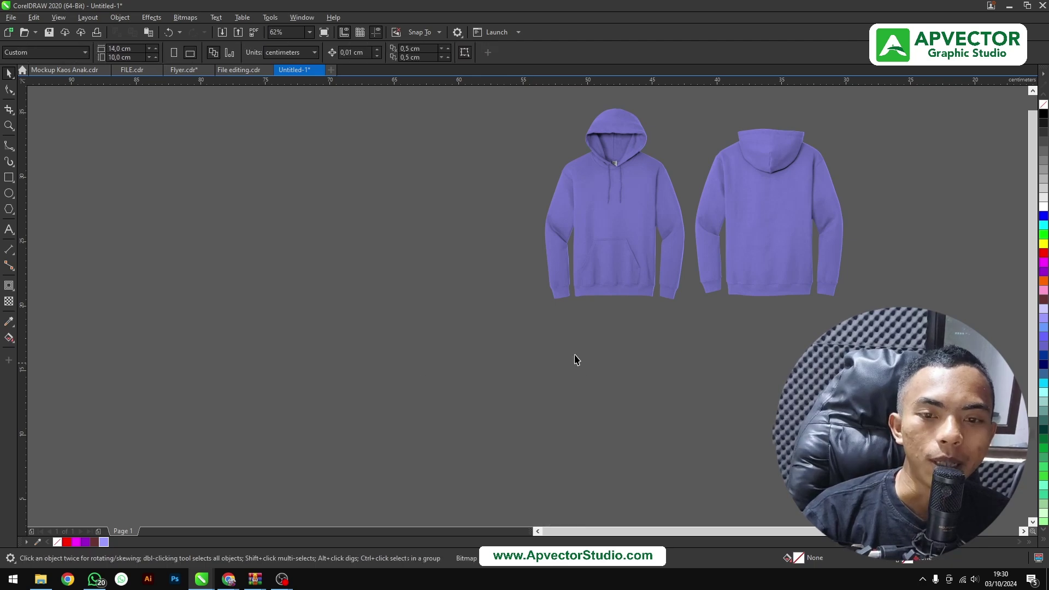
key("z")
left_click_drag(421, 131, 792, 377)
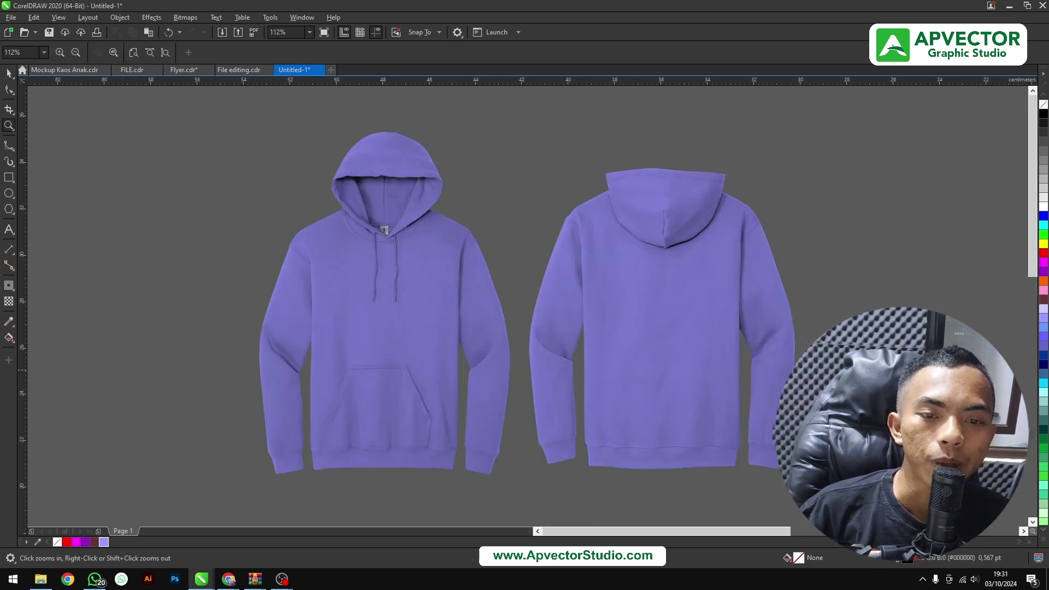